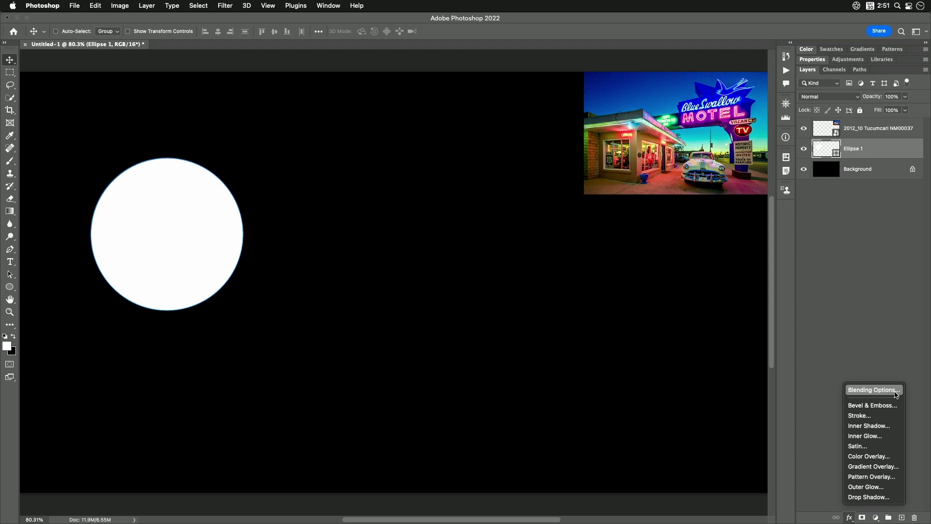
# Limit the white circle's blending to the red channel by disabling its green and blue channels
pyautogui.click(896, 392)
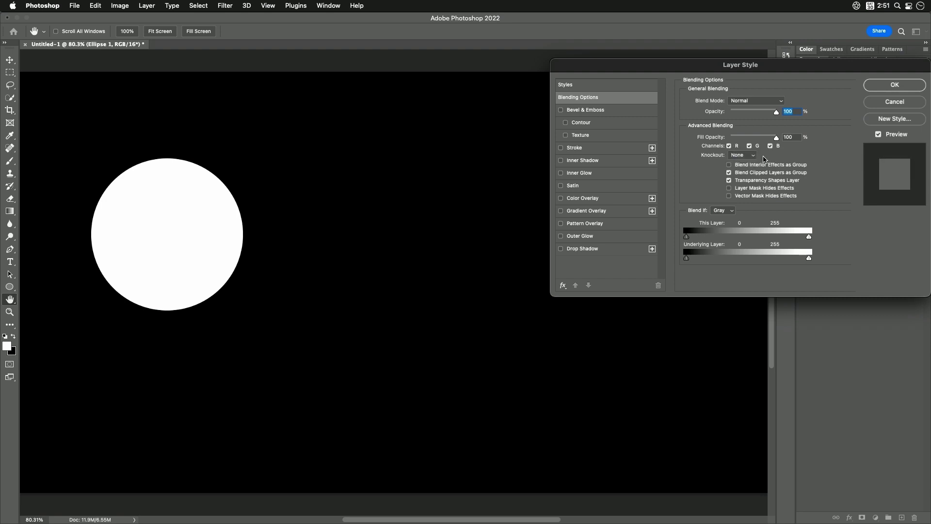
pyautogui.click(750, 146)
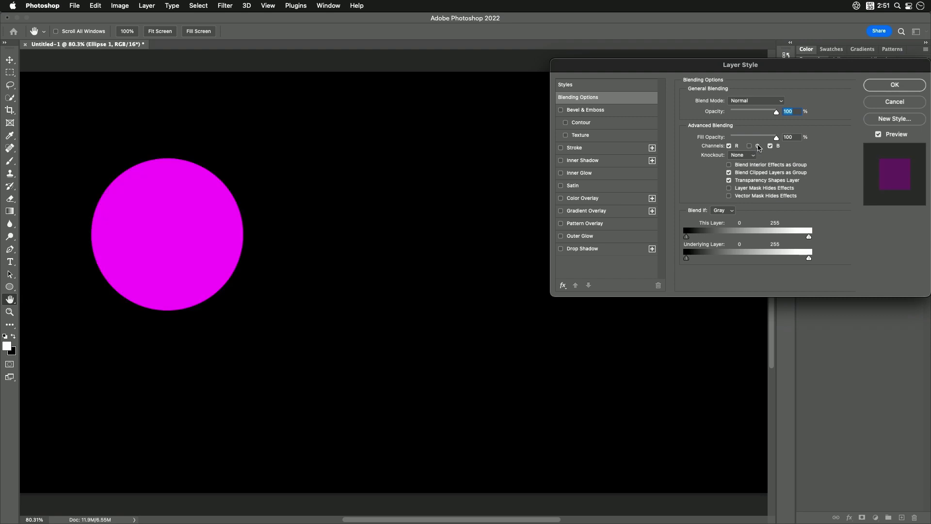
pyautogui.click(771, 146)
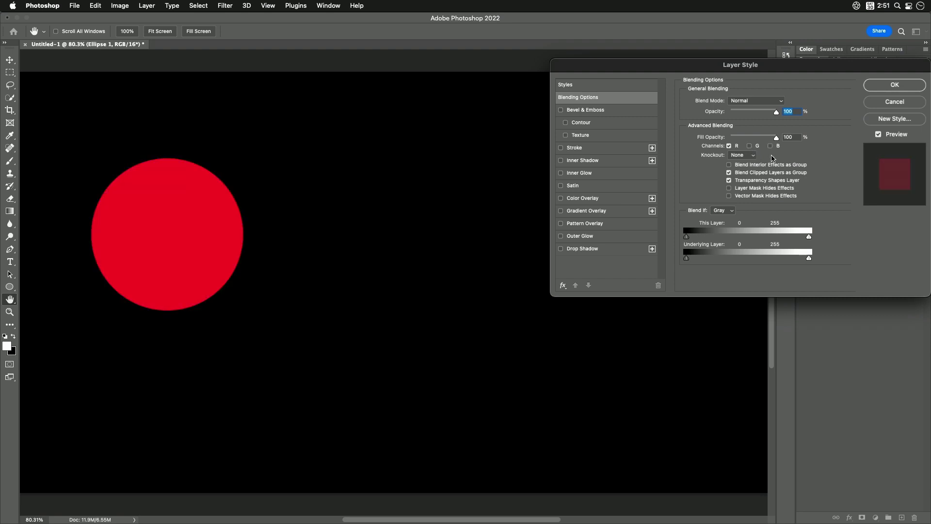
pyautogui.click(882, 84)
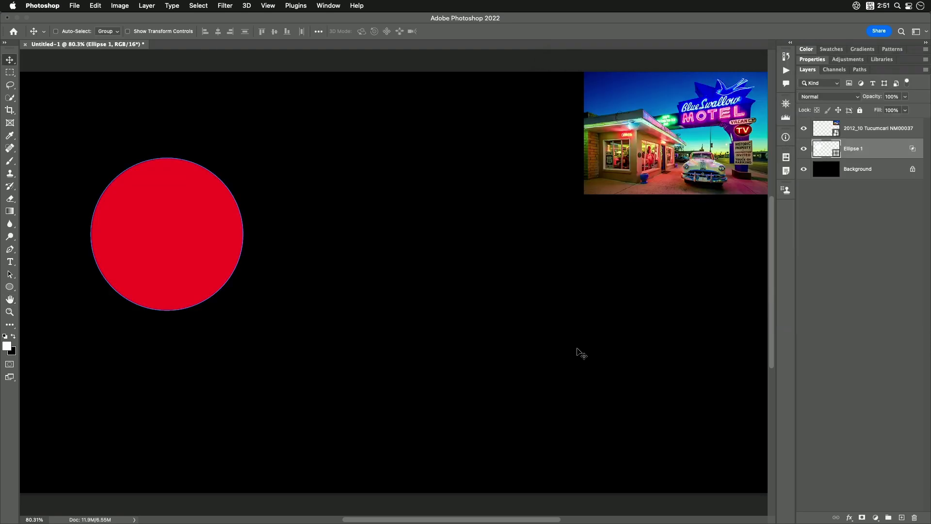
# Duplicate the red circle and shift the copy horizontally to the right so that the two circles overlap
pyautogui.press('super')
pyautogui.press('super+j')
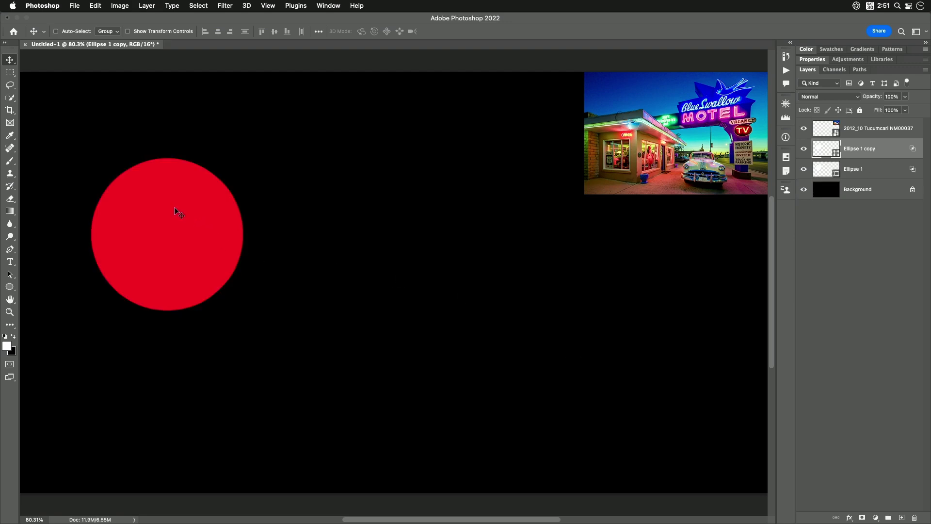
pyautogui.moveTo(177, 210); pyautogui.dragTo(233, 209)
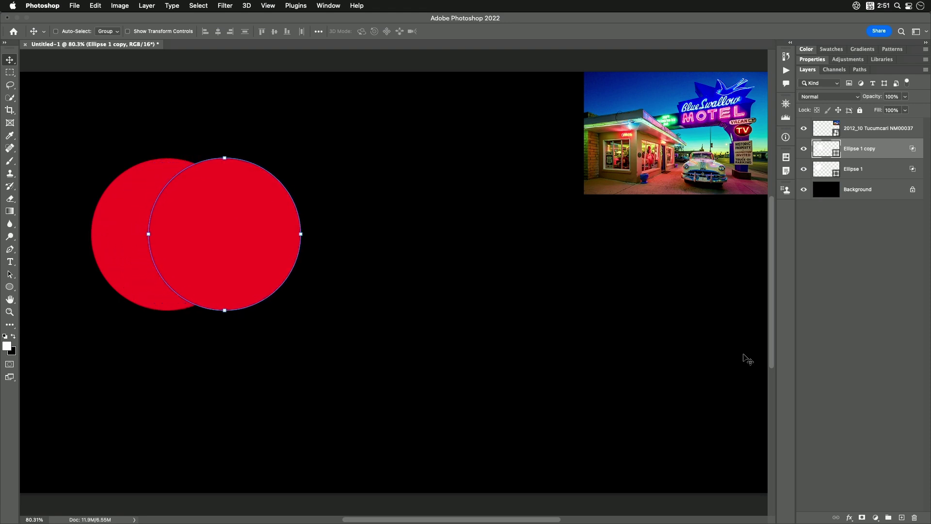
# Switch the copied circle's blending channels from red to green only
pyautogui.click(849, 518)
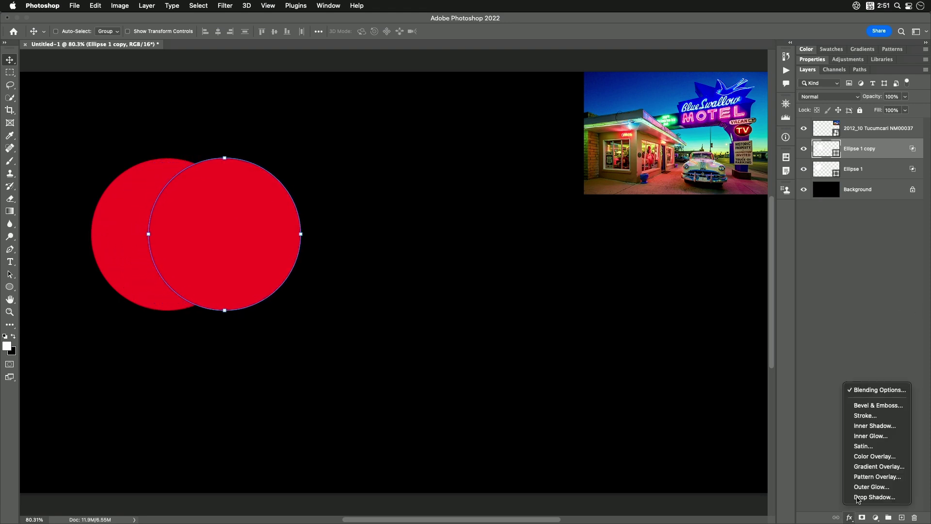
pyautogui.click(882, 391)
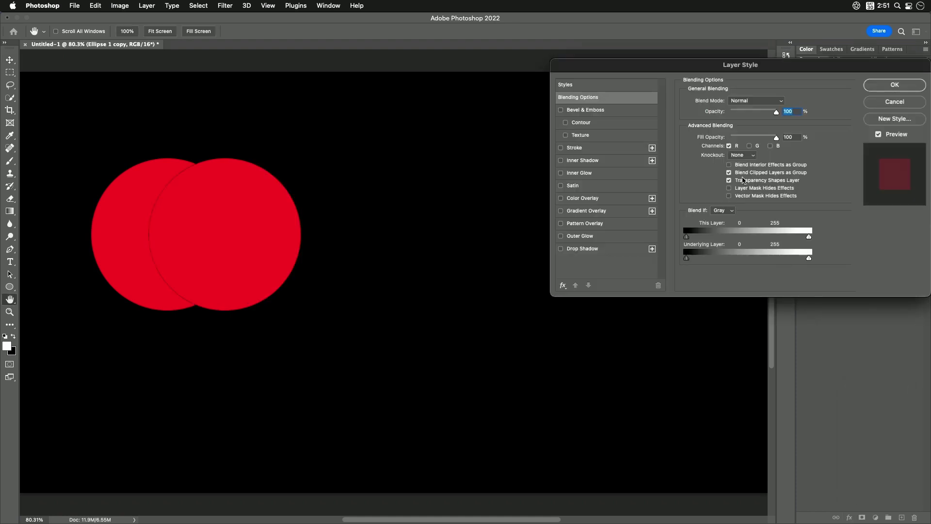
pyautogui.click(729, 146)
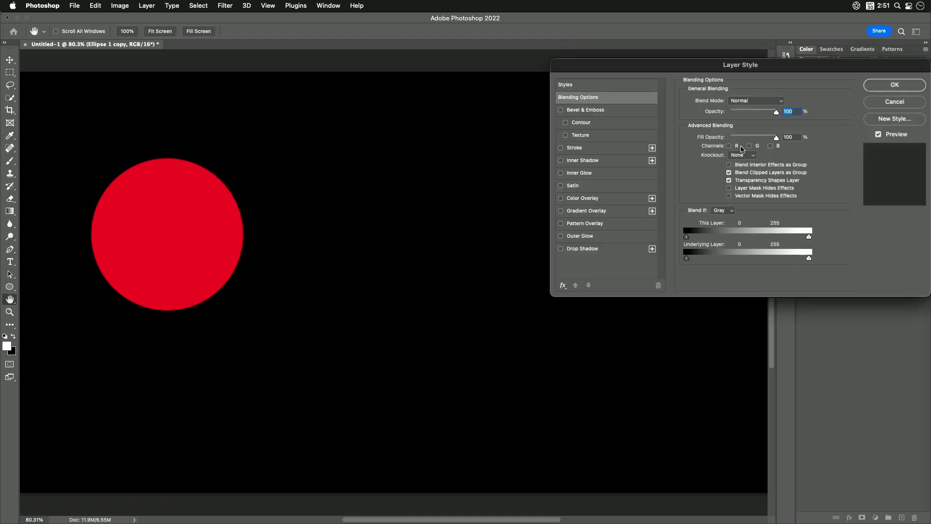
pyautogui.click(750, 146)
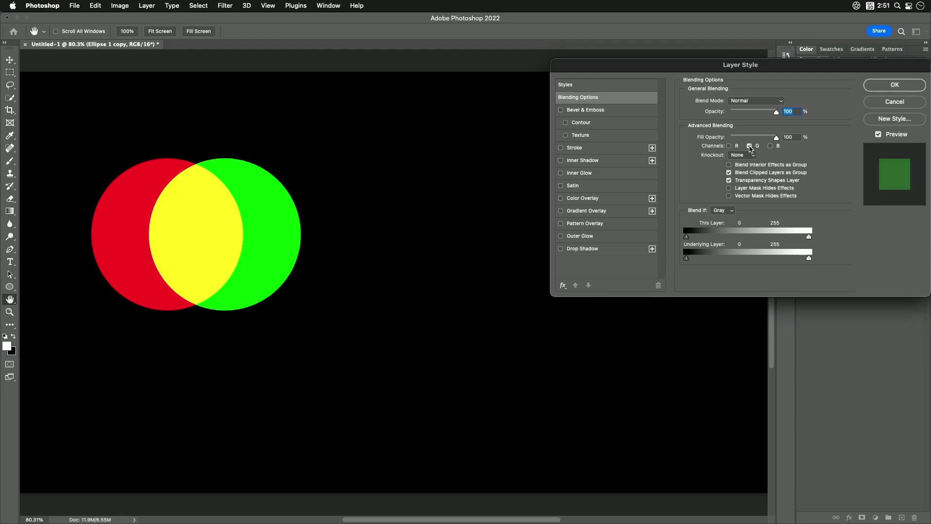
pyautogui.click(893, 85)
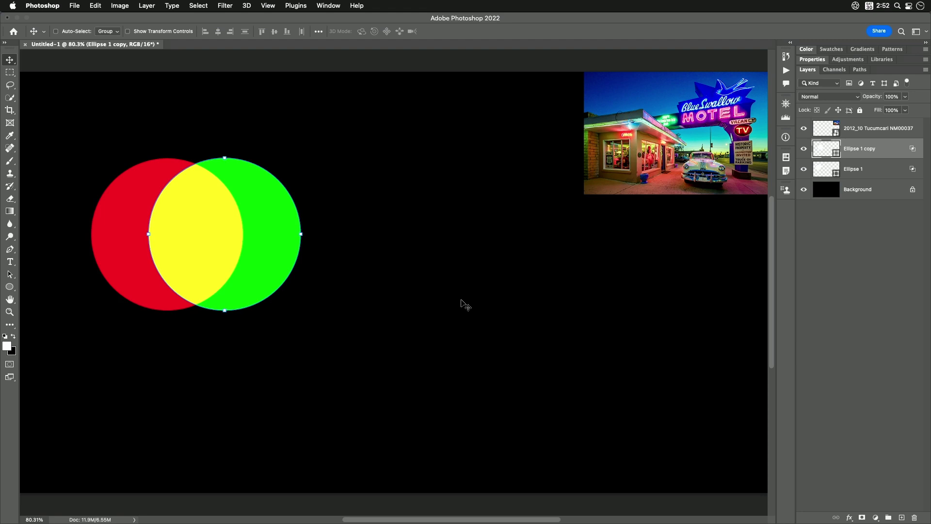
# Place a duplicate of the green circle about 4% left and 14% down, and limit its blending to the blue channel
pyautogui.press('super+j')
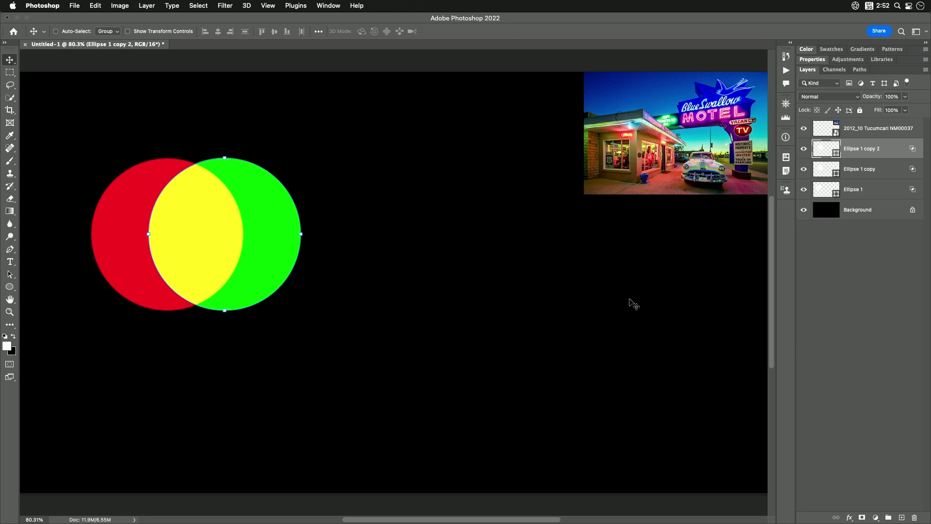
pyautogui.moveTo(214, 240); pyautogui.dragTo(184, 298)
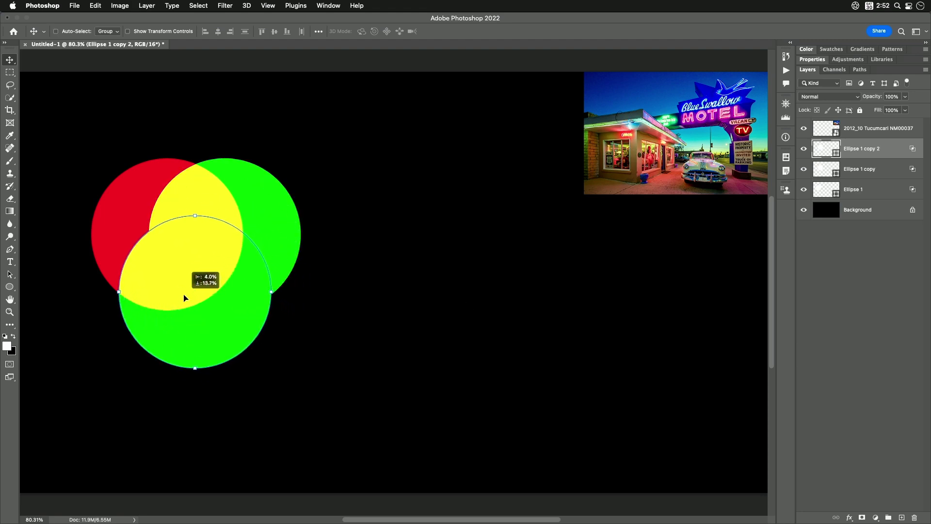
pyautogui.click(849, 518)
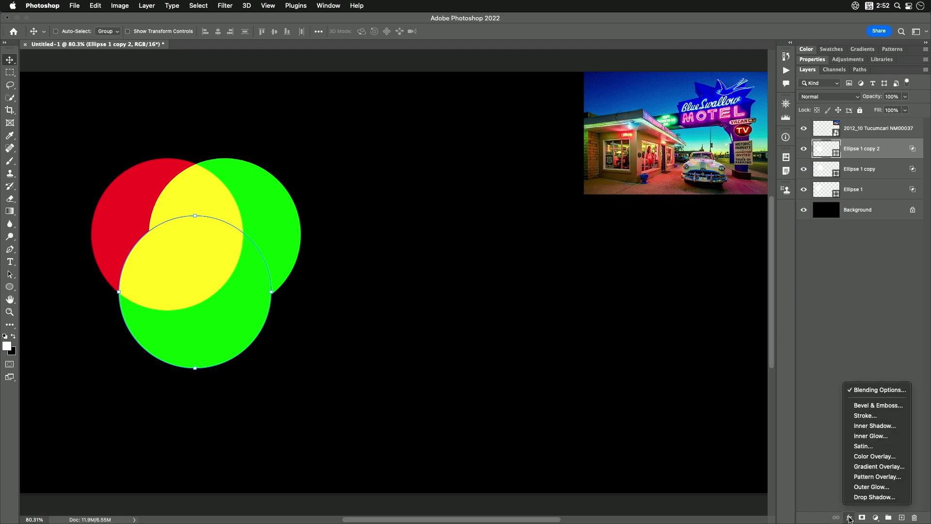
pyautogui.click(876, 390)
pyautogui.click(750, 147)
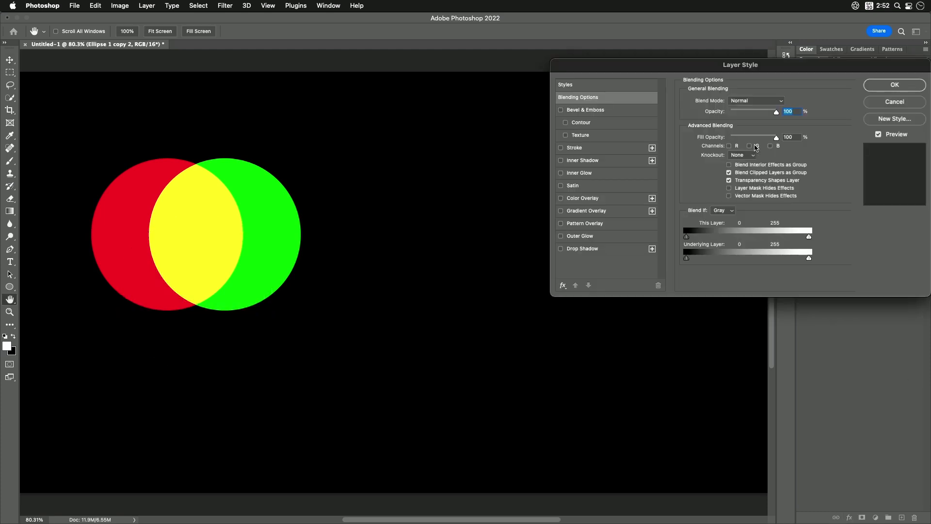
pyautogui.click(770, 146)
pyautogui.click(895, 85)
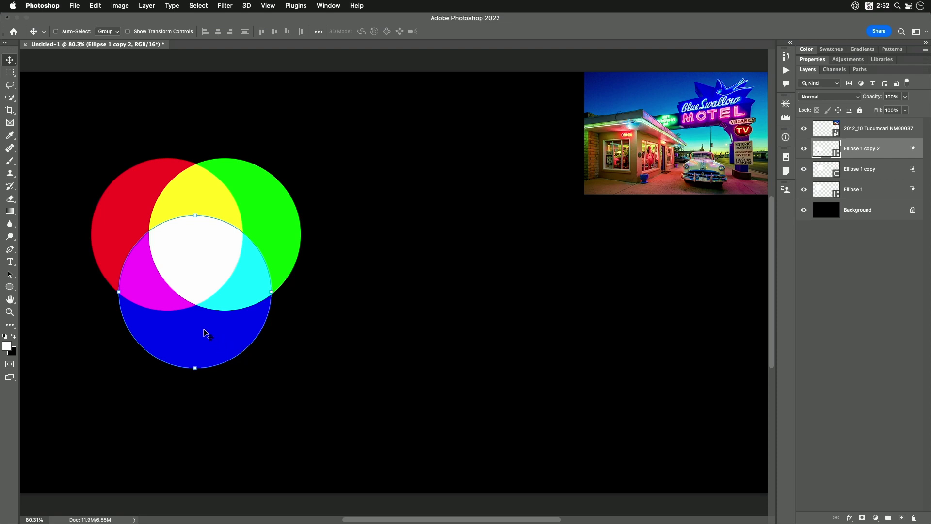
# Rearrange the three circles into a tight overlap with red at the upper left, blue at the upper right and green at the bottom
pyautogui.moveTo(205, 329)
pyautogui.mouseDown()
pyautogui.moveTo(283, 346)
pyautogui.moveTo(156, 359)
pyautogui.moveTo(232, 343)
pyautogui.moveTo(204, 342)
pyautogui.mouseUp()
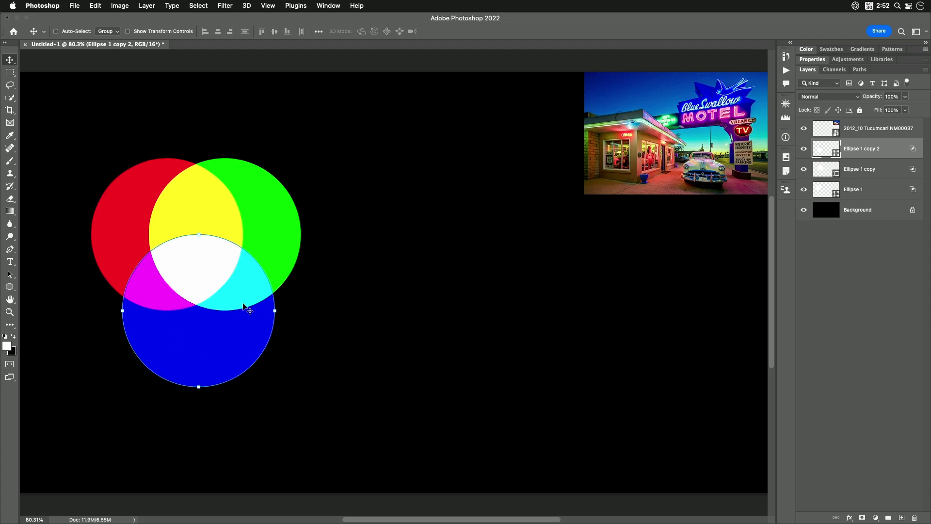
pyautogui.moveTo(205, 332); pyautogui.dragTo(313, 313)
pyautogui.moveTo(245, 183); pyautogui.dragTo(286, 257)
pyautogui.moveTo(328, 222); pyautogui.dragTo(267, 212)
pyautogui.moveTo(145, 189); pyautogui.dragTo(232, 225)
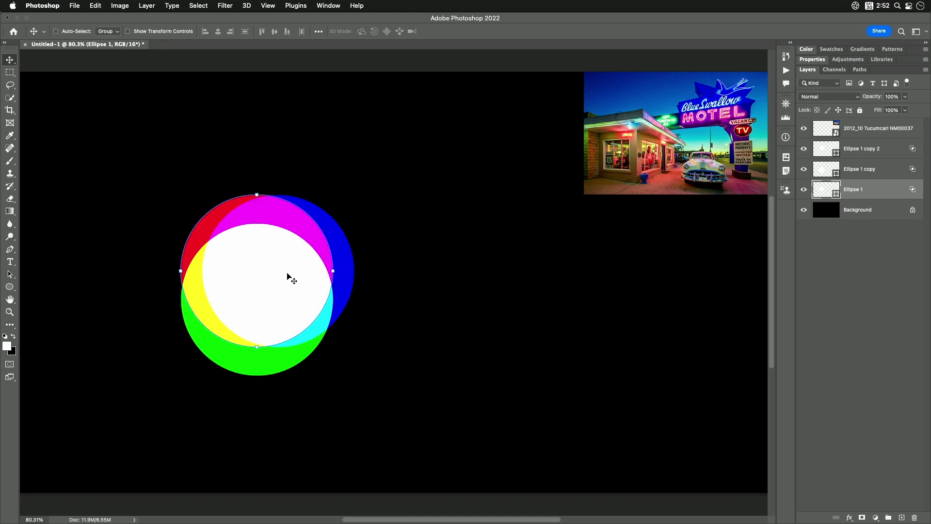
# Duplicate the motel photo layer three times
pyautogui.click(686, 116)
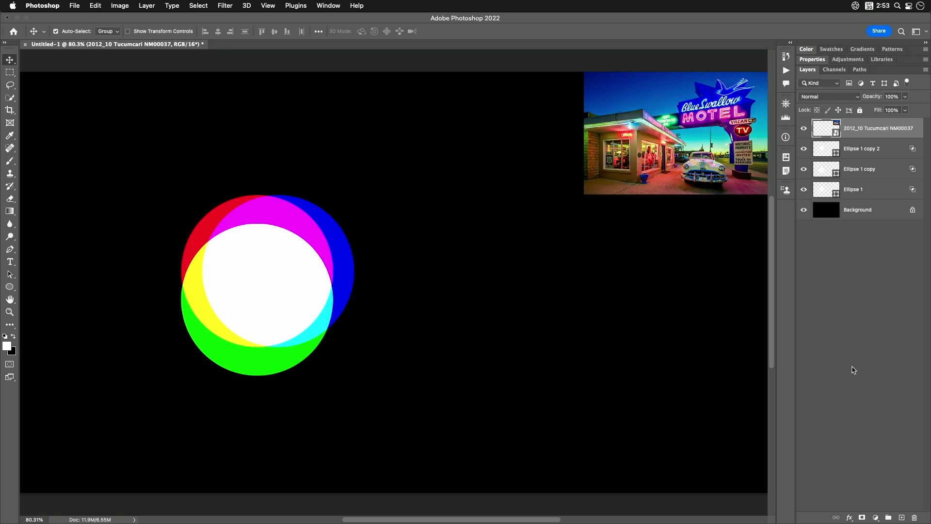
pyautogui.press('super+j')
pyautogui.press('super+j')
pyautogui.press('super+j')
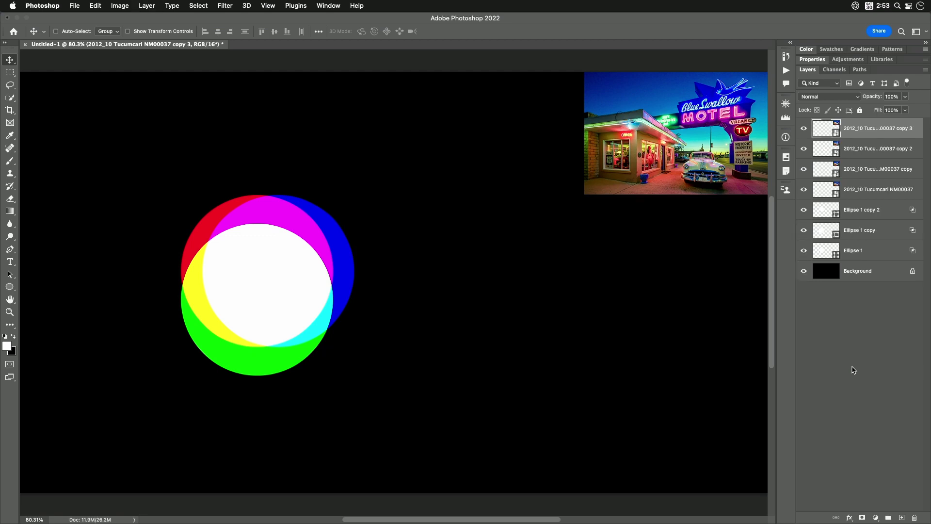
# Limit the blending of the topmost motel photo copy to the red channel
pyautogui.click(849, 518)
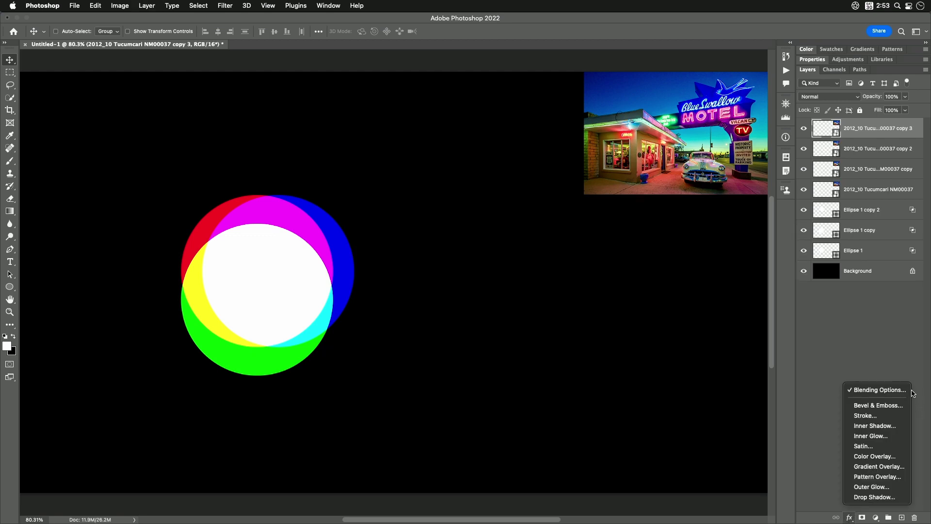
pyautogui.click(887, 391)
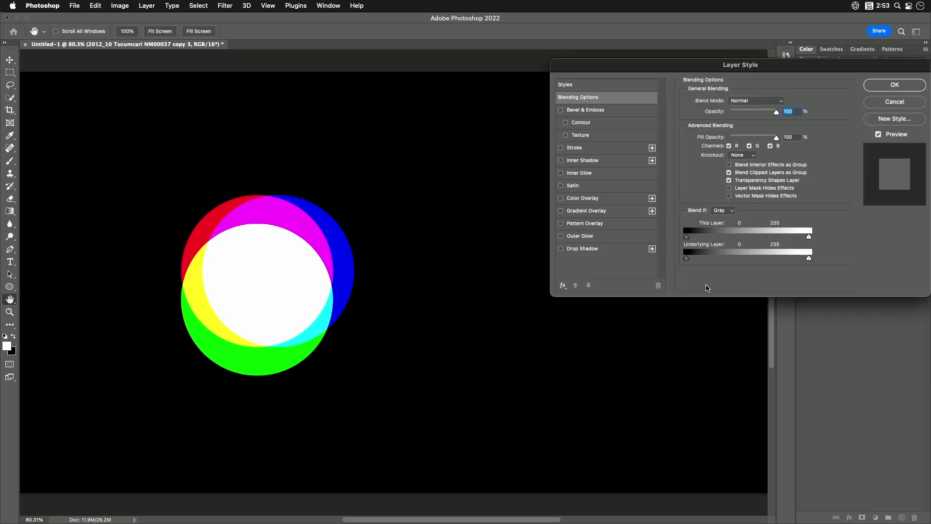
pyautogui.click(750, 146)
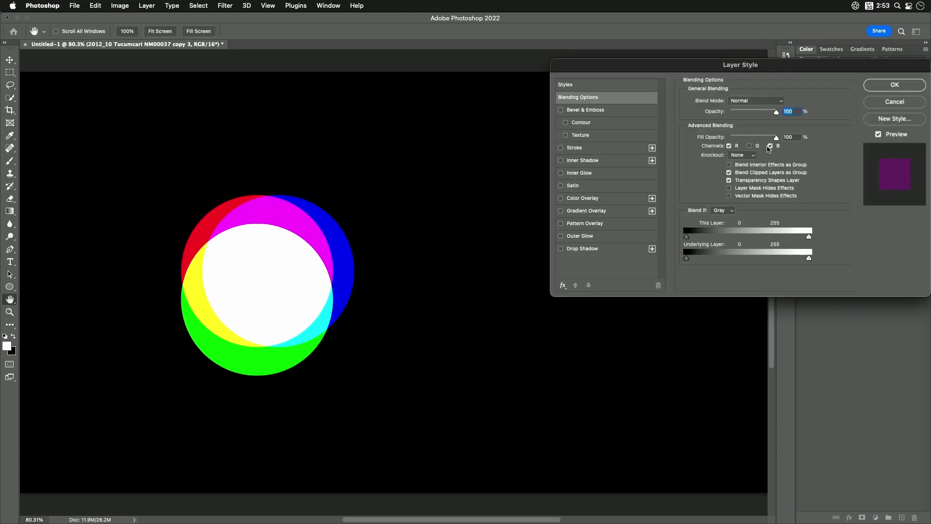
pyautogui.click(895, 85)
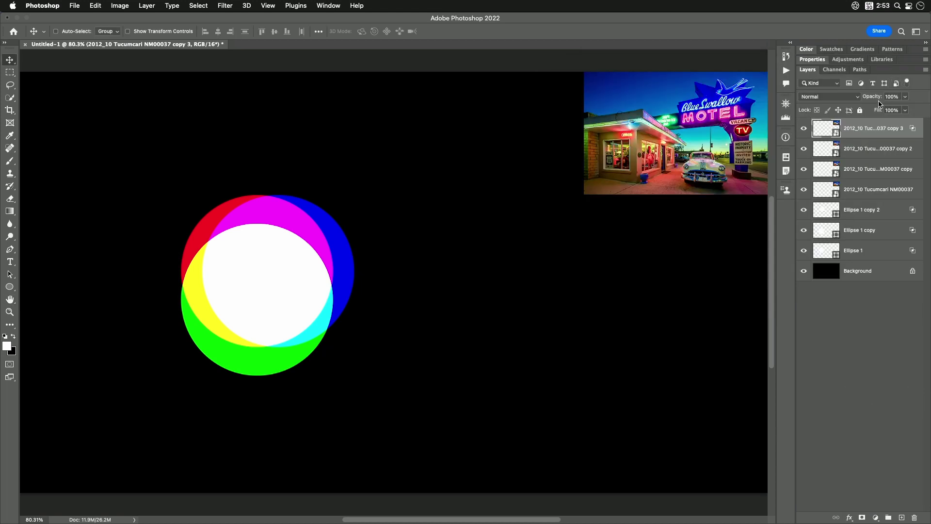
# Limit the blending of the second motel photo copy to the green channel by disabling red and blue
pyautogui.click(863, 148)
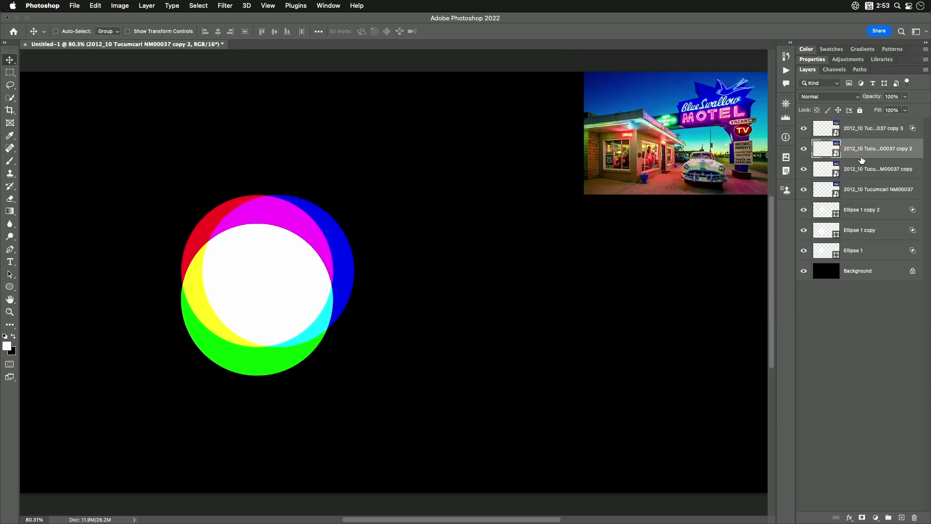
pyautogui.click(850, 518)
pyautogui.click(890, 390)
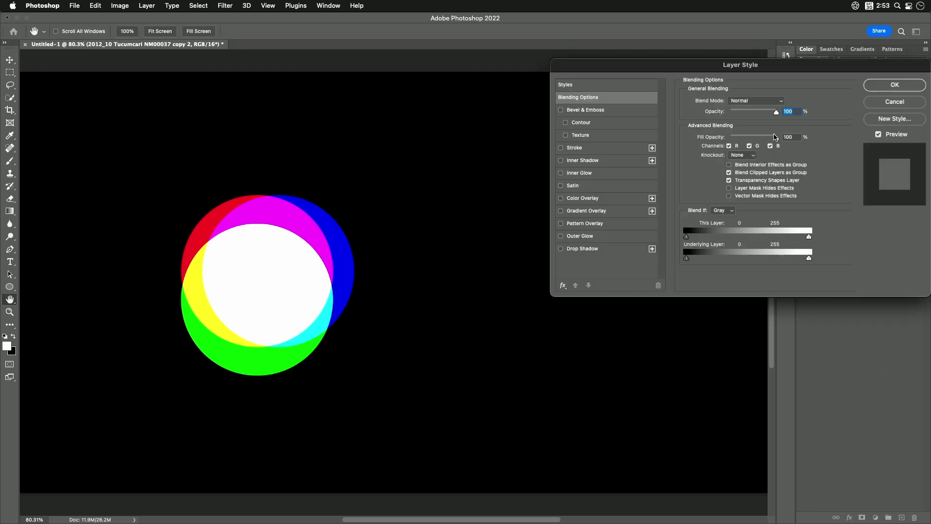
pyautogui.click(730, 146)
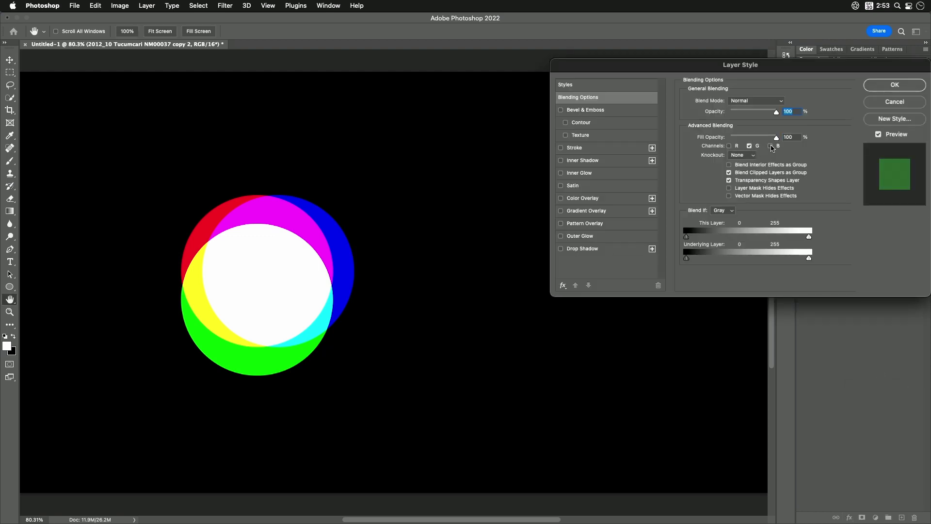
pyautogui.click(896, 87)
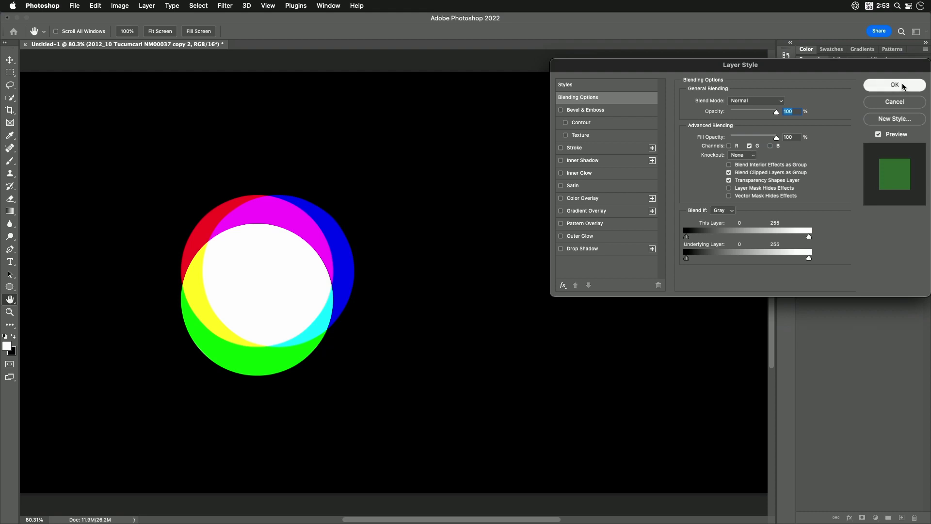
# Limit the blending of the first motel photo copy to the blue channel by disabling red and green
pyautogui.click(852, 170)
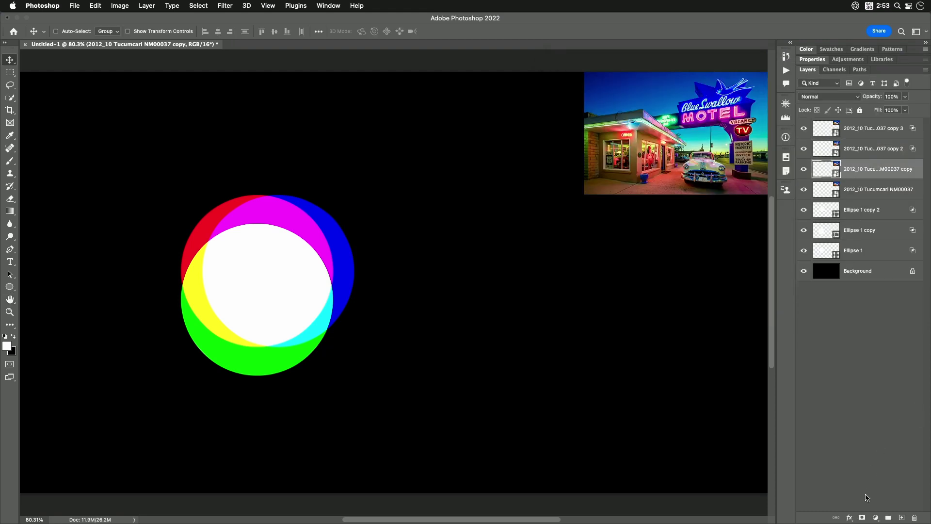
pyautogui.click(849, 518)
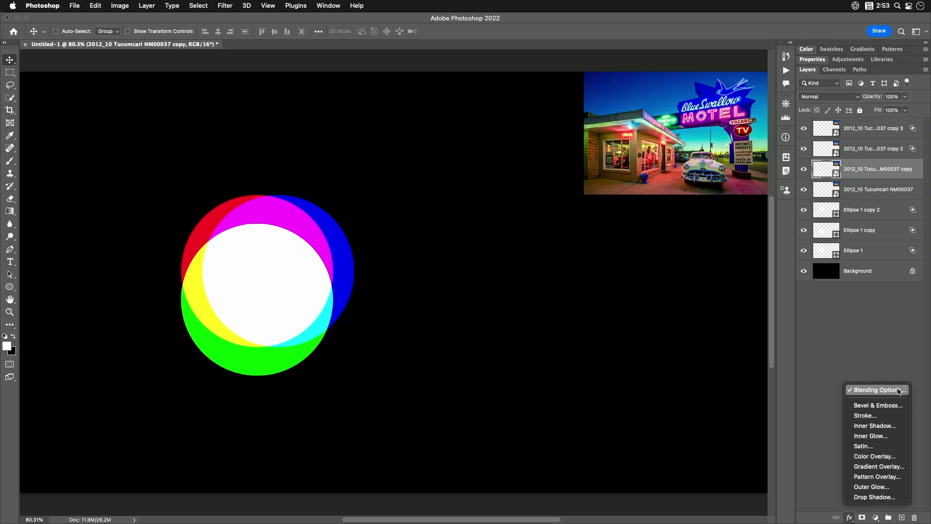
pyautogui.click(899, 391)
pyautogui.click(749, 145)
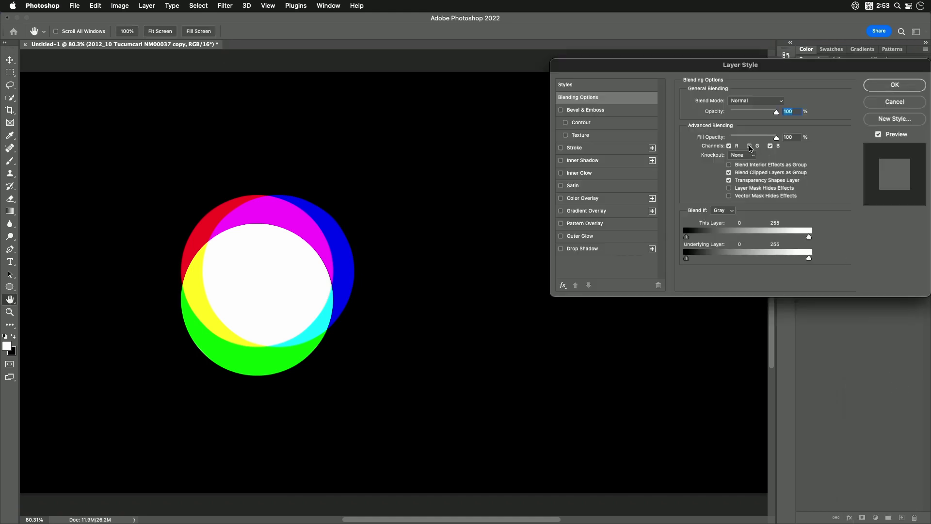
pyautogui.click(729, 145)
pyautogui.click(894, 86)
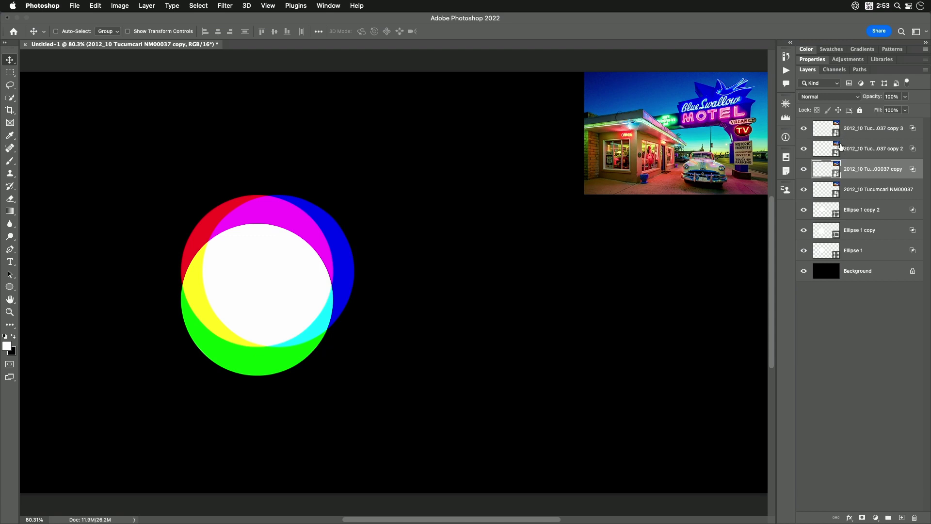
# Move the red-channel copy of the motel photo directly below the original photo
pyautogui.click(831, 125)
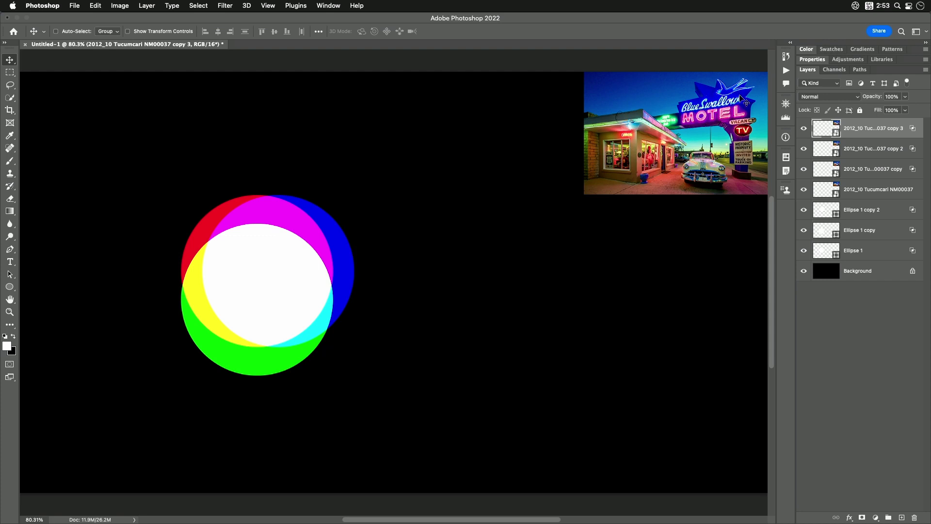
pyautogui.moveTo(747, 102); pyautogui.dragTo(741, 219)
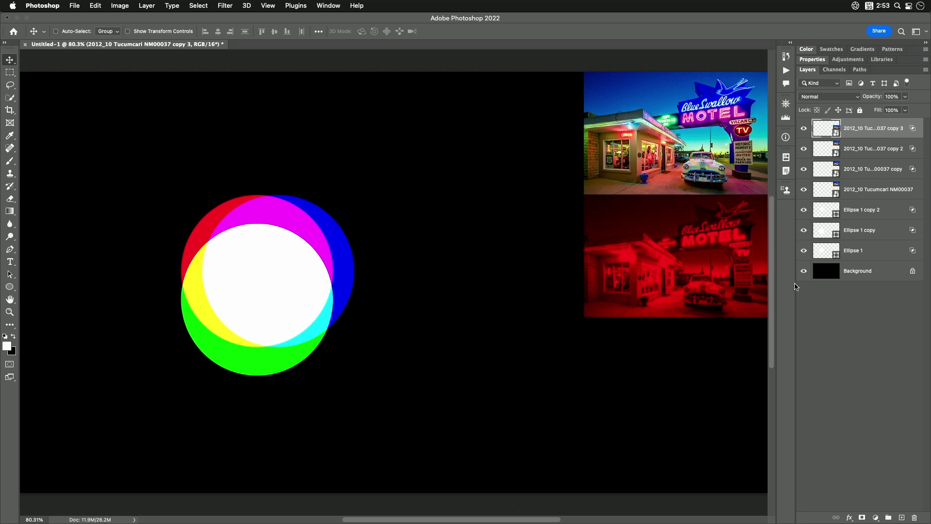
# Move the green-channel motel copy directly below the red one, and align the blue-channel copy exactly over the green copy
pyautogui.click(852, 151)
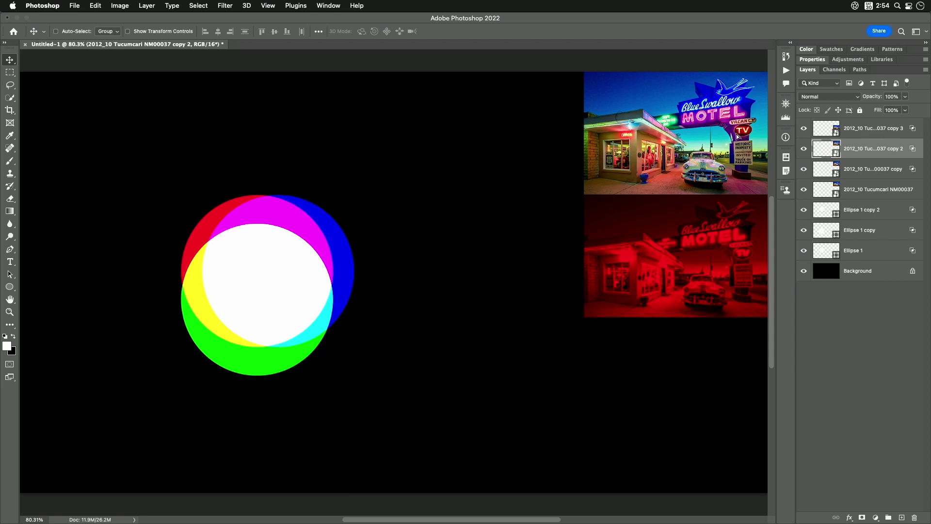
pyautogui.moveTo(741, 136); pyautogui.dragTo(738, 376)
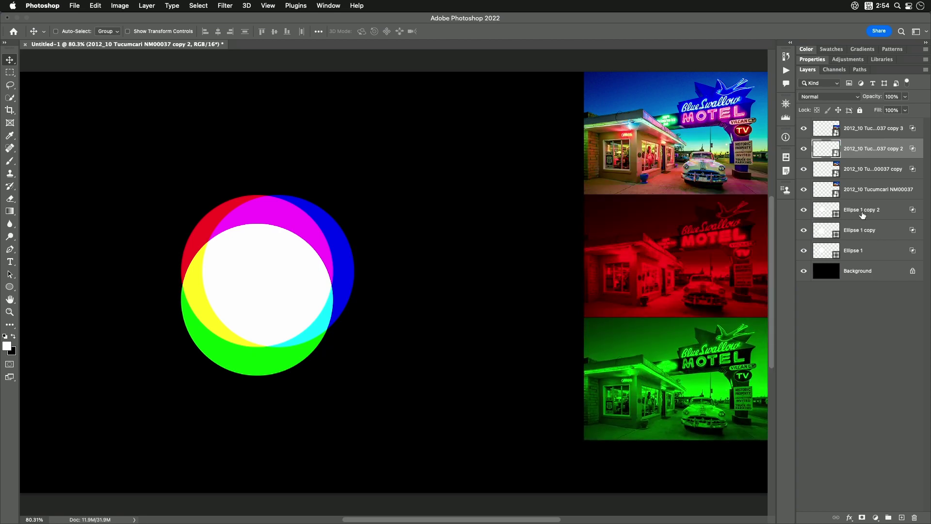
pyautogui.click(864, 169)
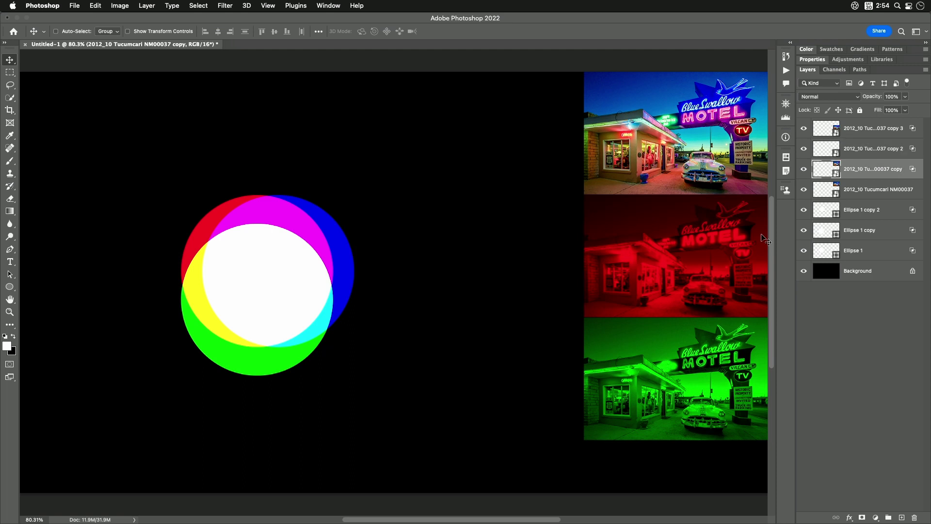
pyautogui.moveTo(737, 169); pyautogui.dragTo(537, 415)
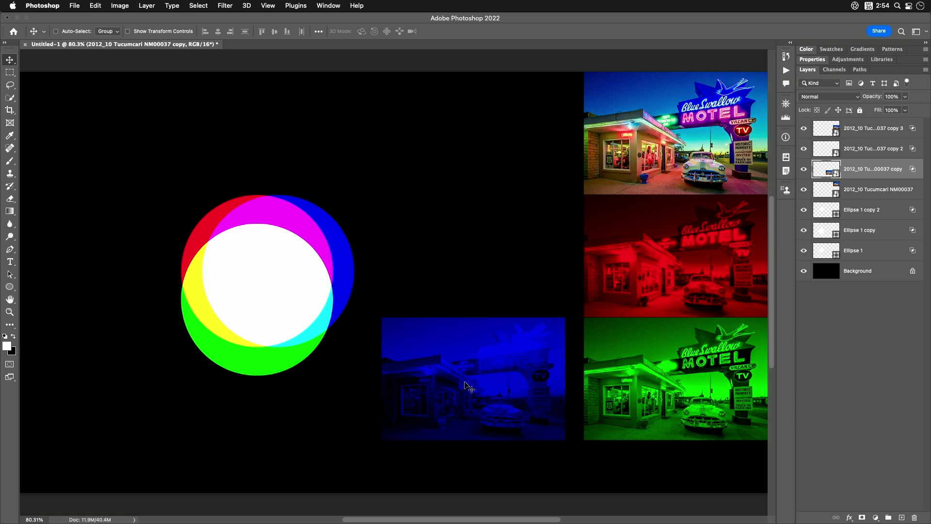
pyautogui.moveTo(465, 384); pyautogui.dragTo(666, 386)
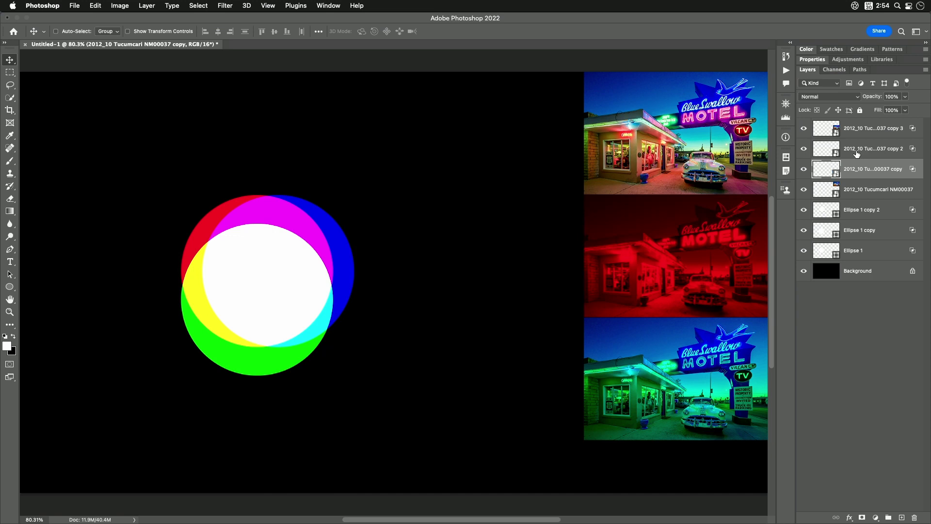
# Move the red-channel motel copy exactly over the stacked green and blue copies
pyautogui.click(856, 132)
pyautogui.moveTo(649, 246); pyautogui.dragTo(648, 371)
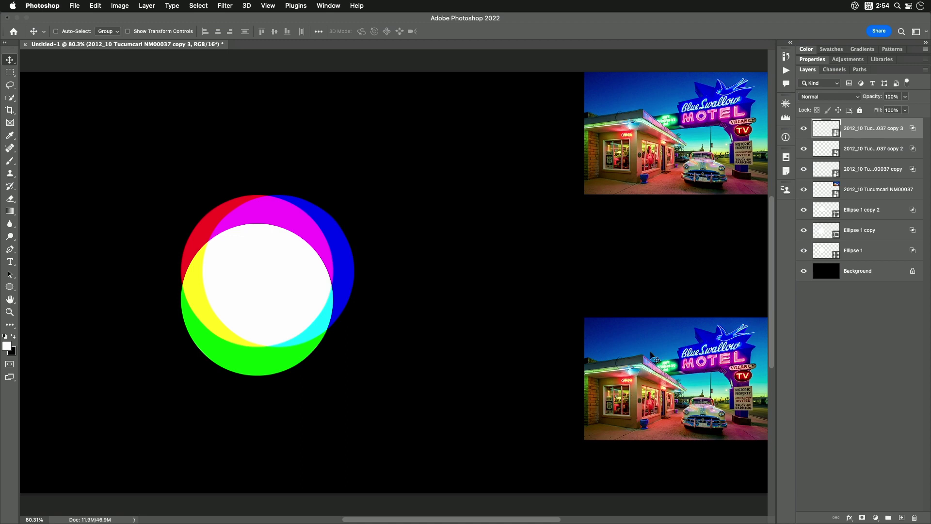
pyautogui.moveTo(636, 347); pyautogui.dragTo(634, 348)
# Warp the red-channel motel copy by pulling its upper-left corner slightly outward, and apply the warp
pyautogui.click(96, 5)
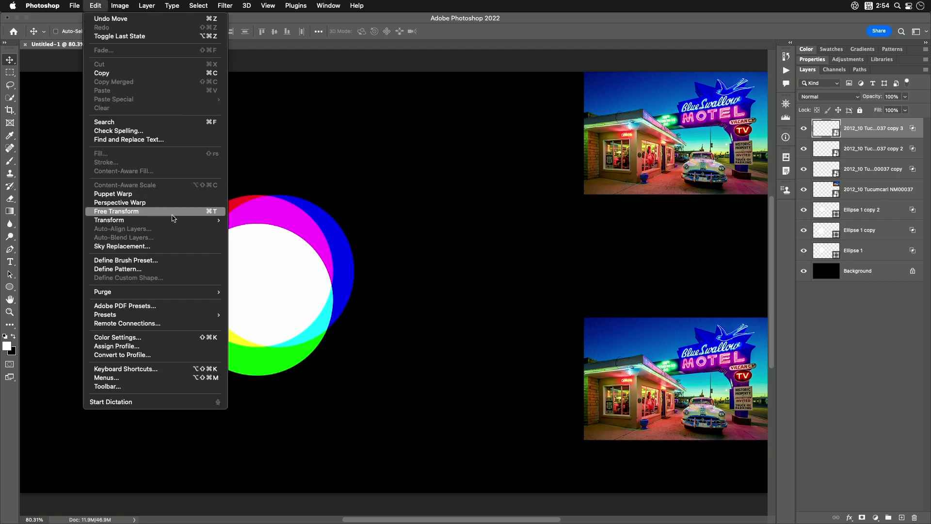
pyautogui.moveTo(181, 221)
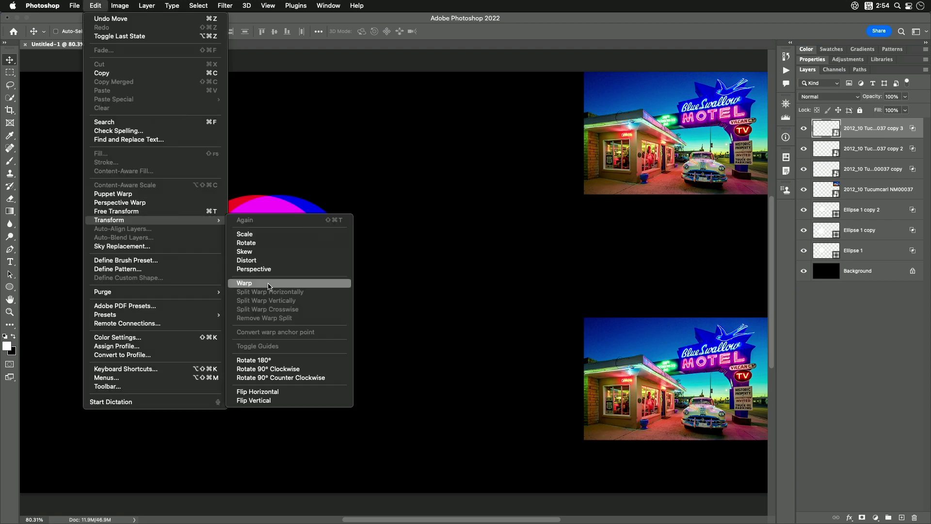
pyautogui.click(244, 283)
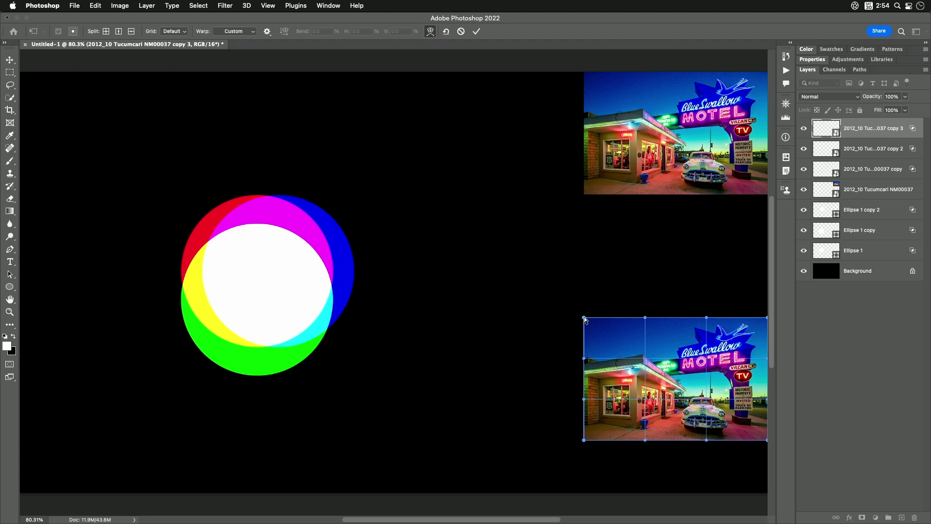
pyautogui.moveTo(584, 319); pyautogui.dragTo(571, 304)
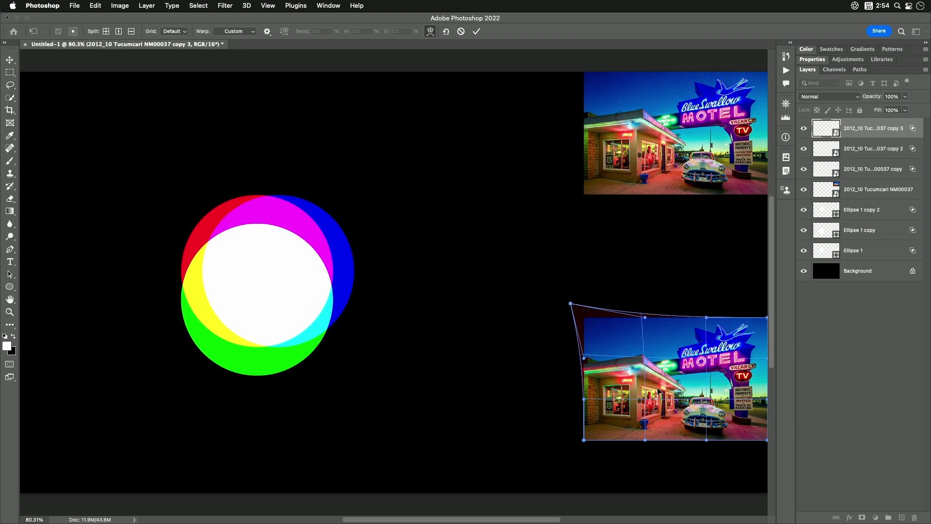
pyautogui.press('Return')
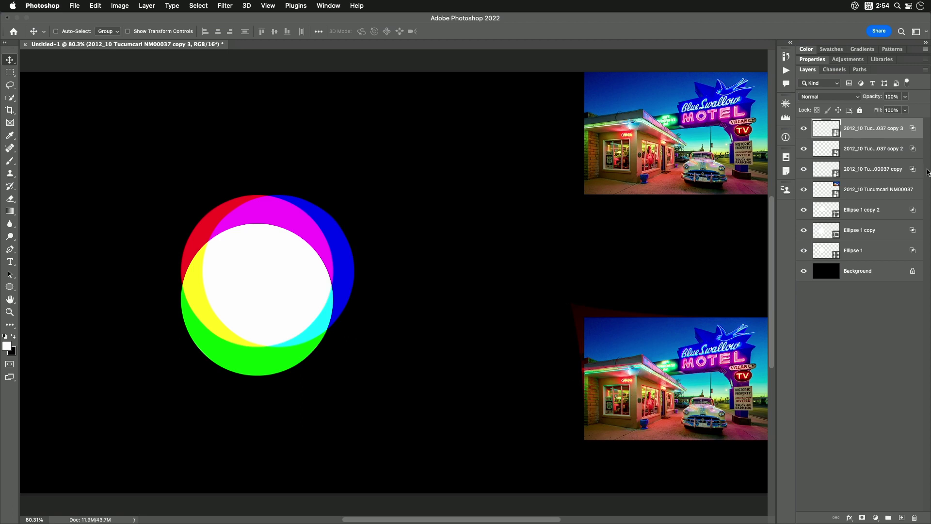
# Warp the green-channel motel copy by pulling its lower-left corner slightly outward, and apply the warp
pyautogui.click(835, 149)
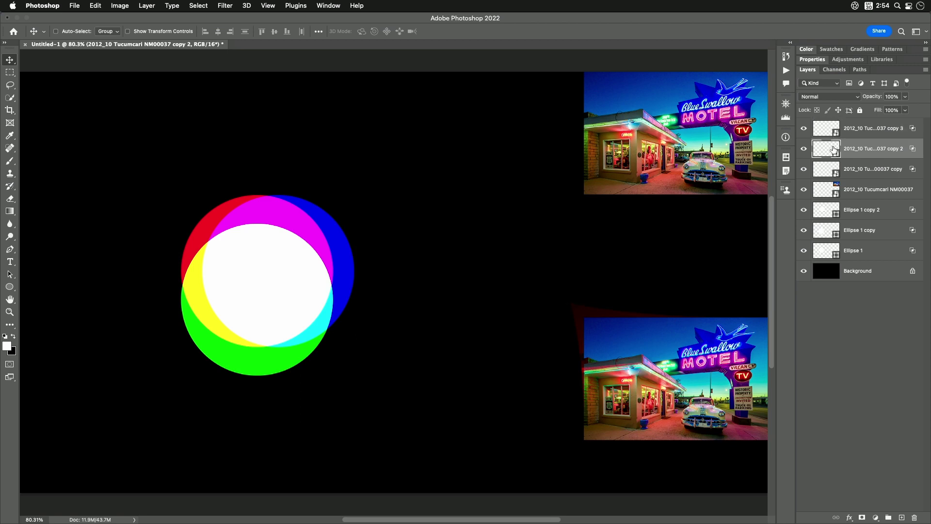
pyautogui.click(93, 6)
pyautogui.moveTo(142, 224)
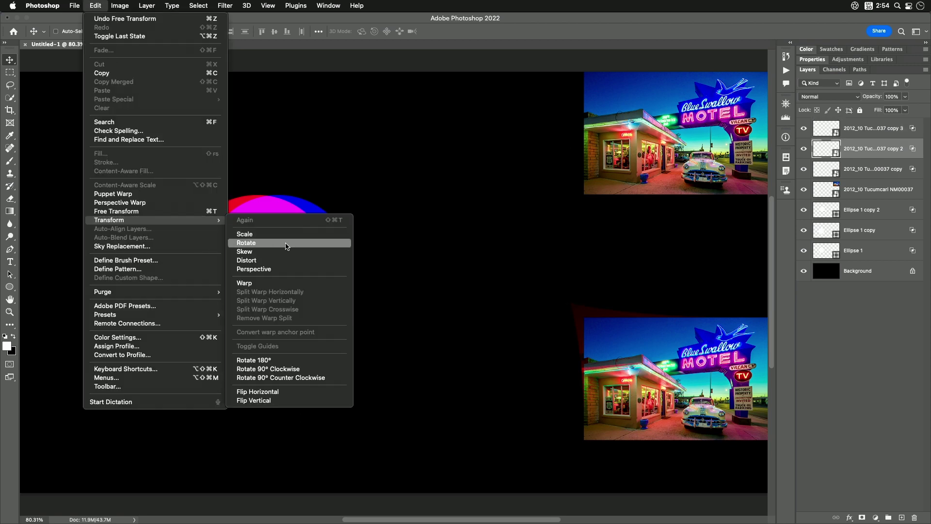
pyautogui.click(276, 283)
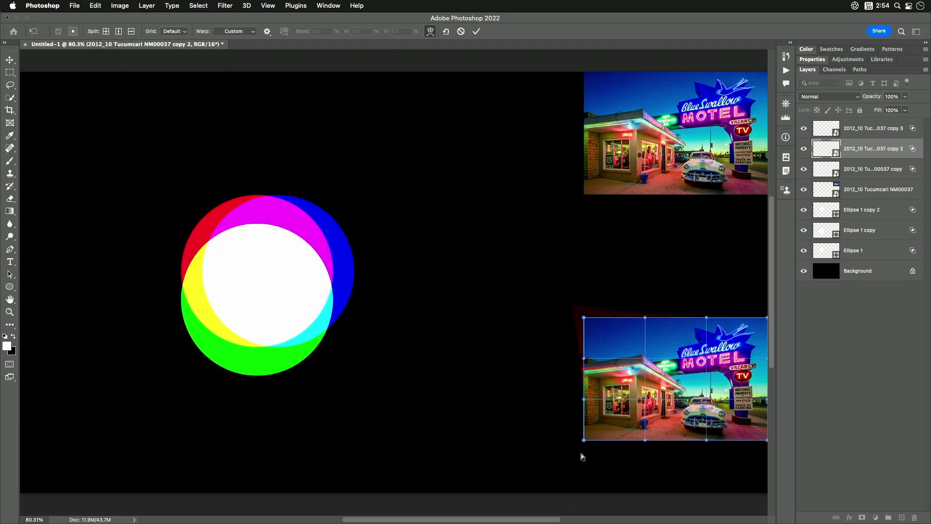
pyautogui.moveTo(584, 440); pyautogui.dragTo(566, 455)
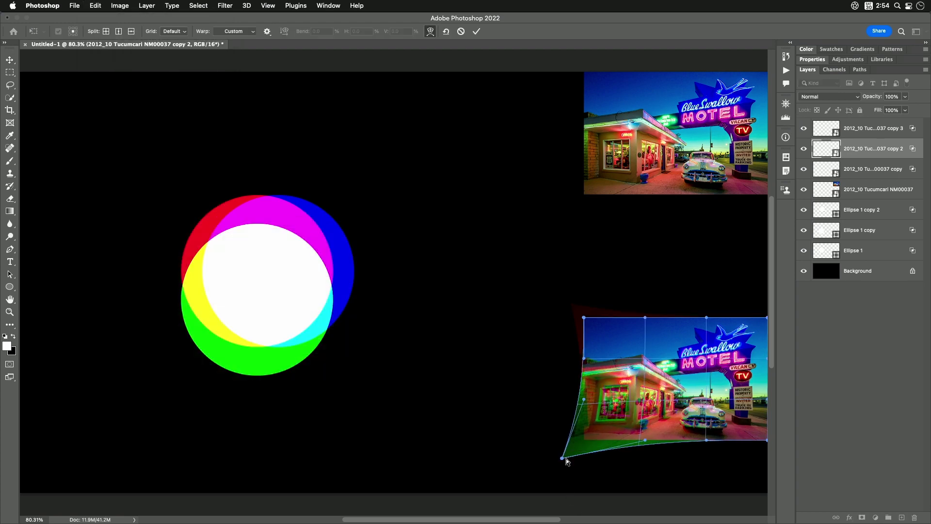
pyautogui.press('Return')
# Warp the blue-channel motel copy by pulling its upper-right corner slightly outward, and apply the warp
pyautogui.hscroll(4, 618, 423)
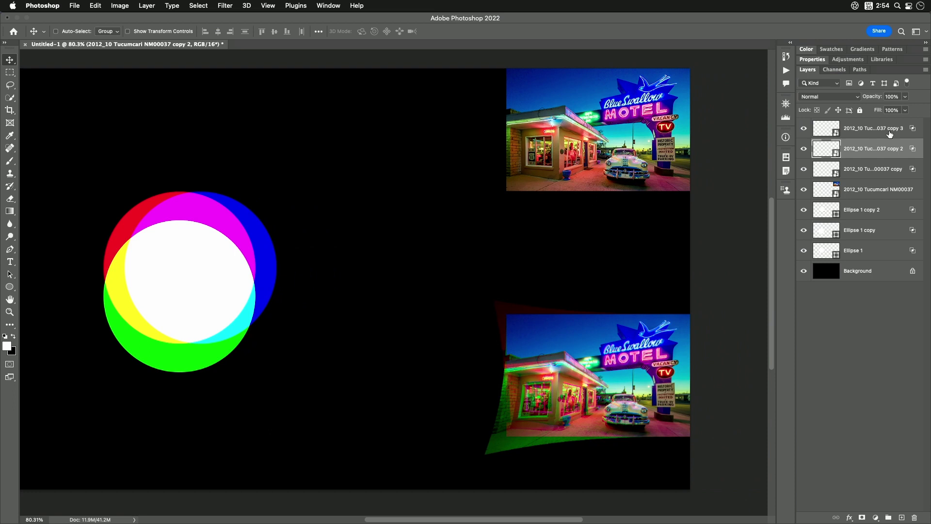
pyautogui.click(854, 169)
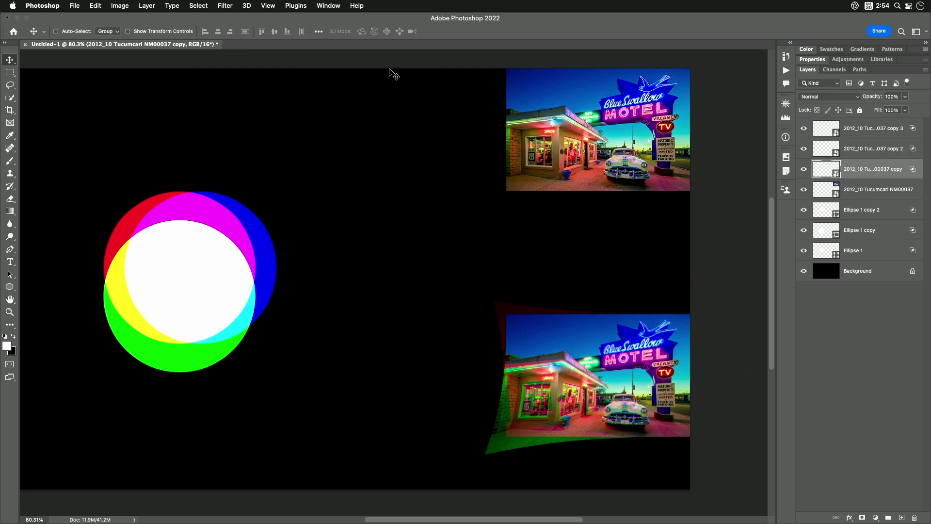
pyautogui.click(92, 5)
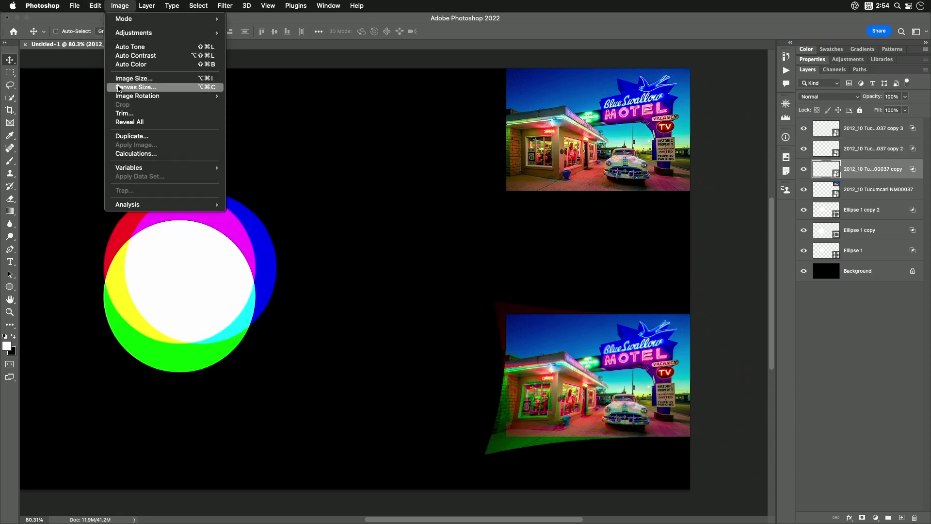
pyautogui.moveTo(95, 6)
pyautogui.moveTo(137, 224)
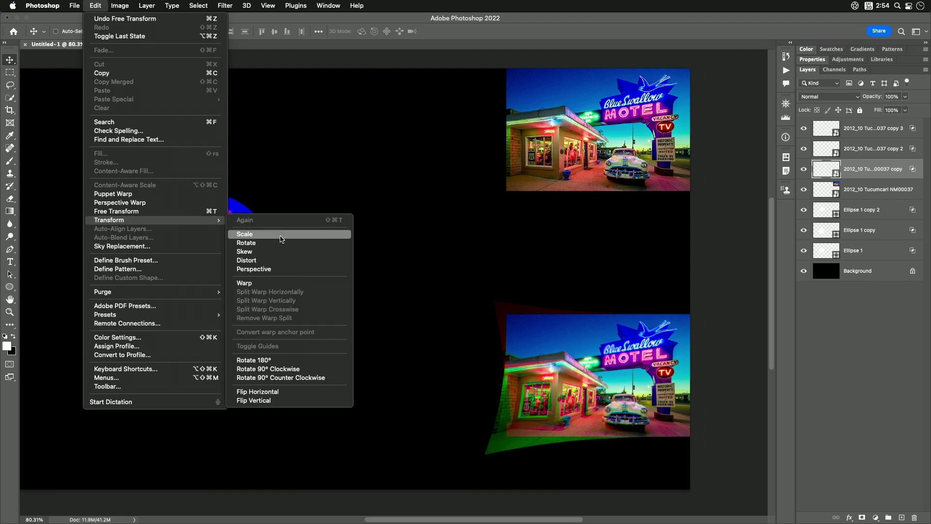
pyautogui.click(267, 283)
pyautogui.moveTo(691, 315); pyautogui.dragTo(708, 306)
pyautogui.press('Return')
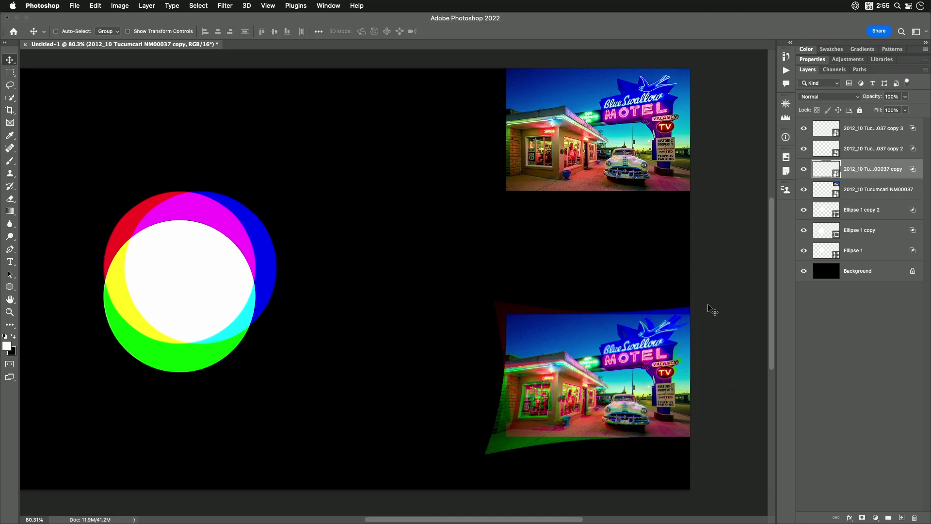
# Move the three warped motel copies together into the empty area between the circles and the original photo, and inspect the color fringes at 200%
pyautogui.keyDown('shift'); pyautogui.click(852, 132); pyautogui.keyUp('shift')
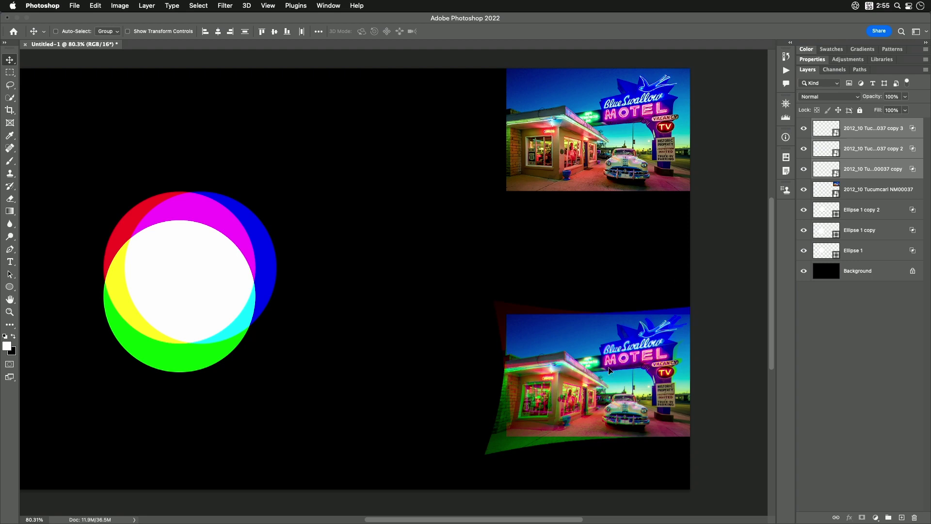
pyautogui.moveTo(616, 380); pyautogui.dragTo(489, 299)
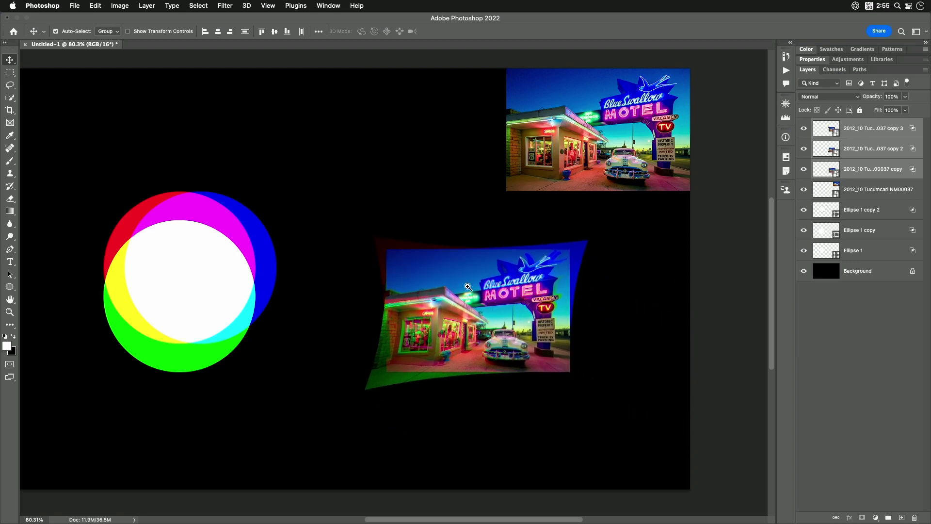
pyautogui.keyDown('super'); pyautogui.click(468, 287); pyautogui.keyUp('super')
pyautogui.keyDown('super'); pyautogui.click(468, 287); pyautogui.keyUp('super')
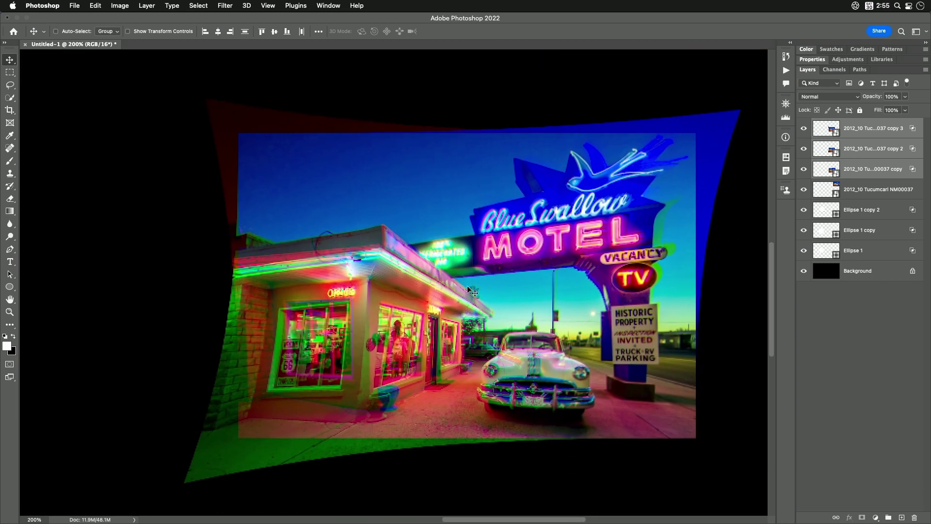
pyautogui.keyDown('alt'); pyautogui.keyDown('super'); pyautogui.click(467, 287); pyautogui.keyUp('super'); pyautogui.keyUp('alt')
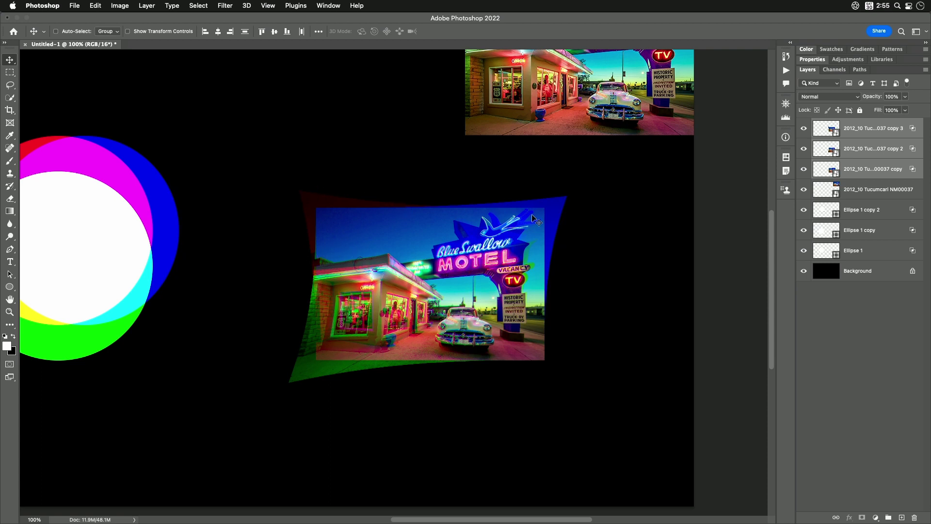
pyautogui.scroll(3, 314, 359)
pyautogui.hscroll(-3, 314, 359)
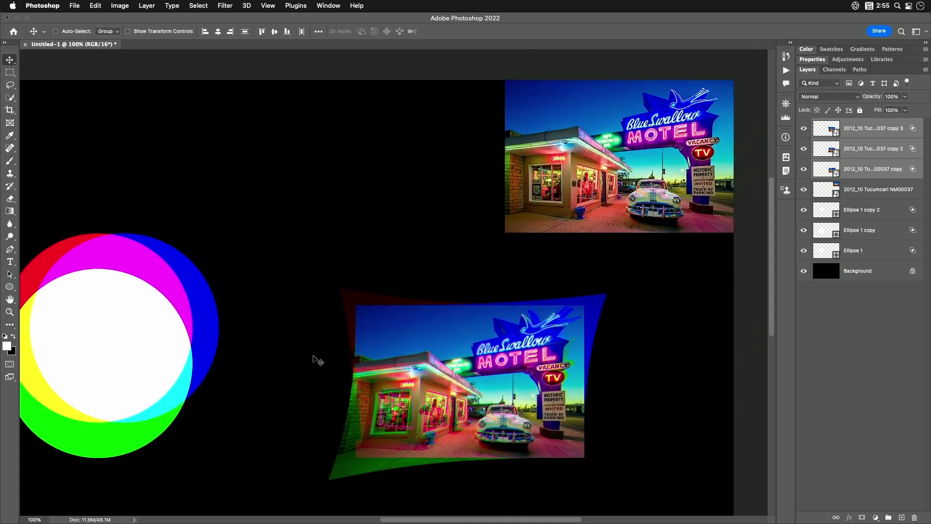
pyautogui.scroll(-1, 314, 359)
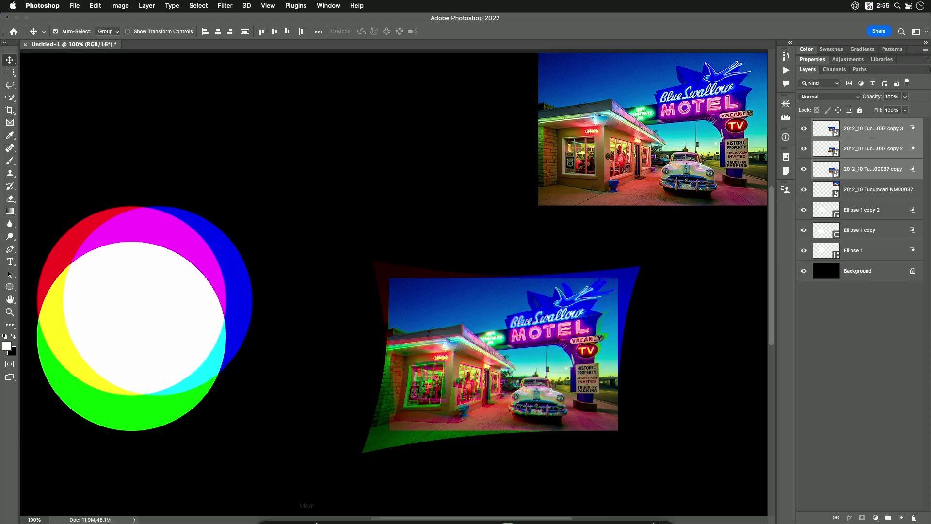
# Close the color mixing document without saving and switch to Adobe Bridge
pyautogui.moveTo(411, 513)
pyautogui.press('super+w')
pyautogui.press('super+d')
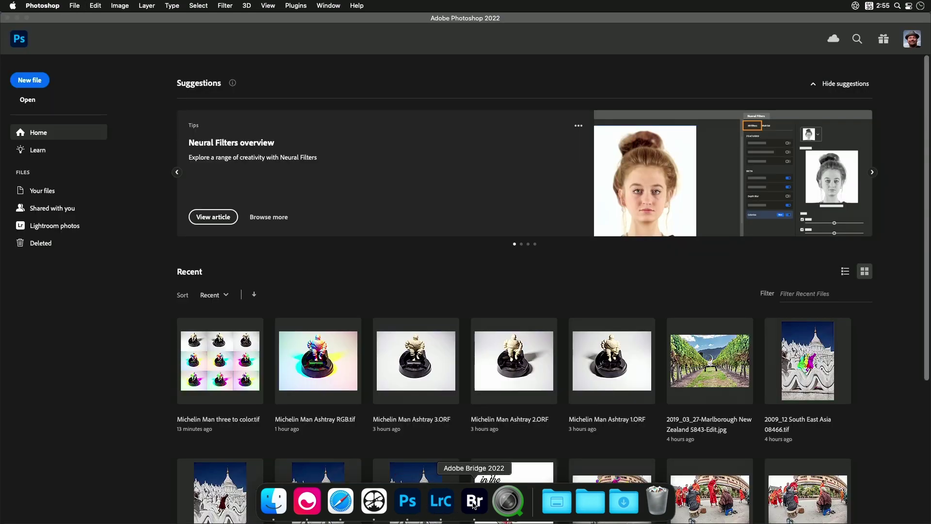
pyautogui.click(474, 502)
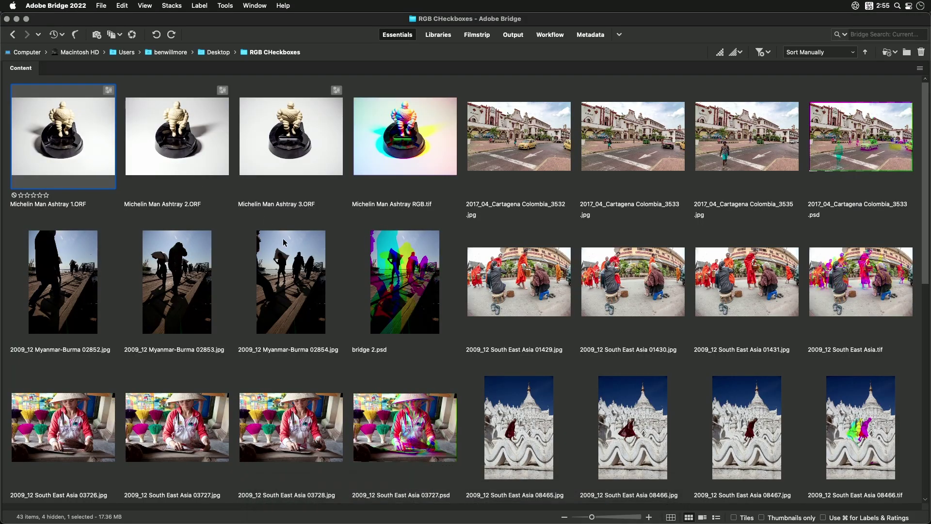
# Preview the Michelin Man Ashtray 1, 2 and 3 ORF photos full screen to compare their lighting and shadows
pyautogui.press('space')
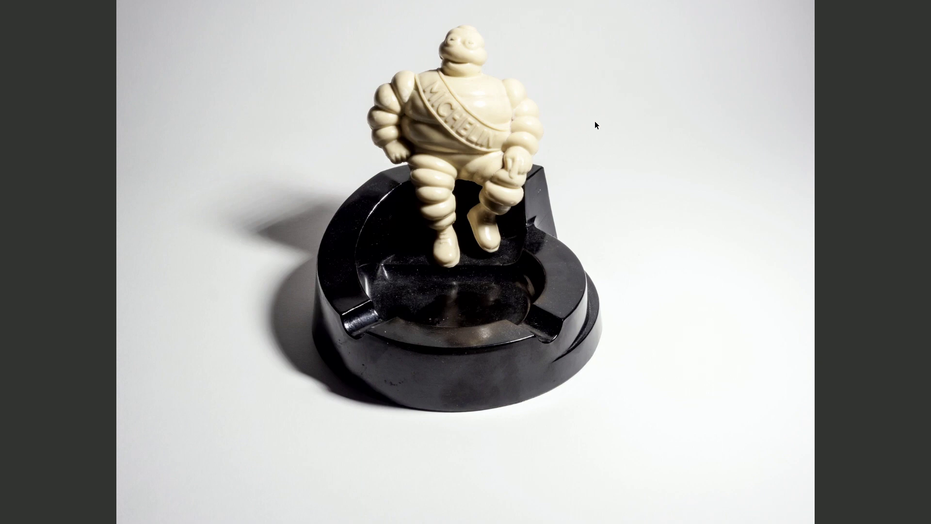
pyautogui.press('Right')
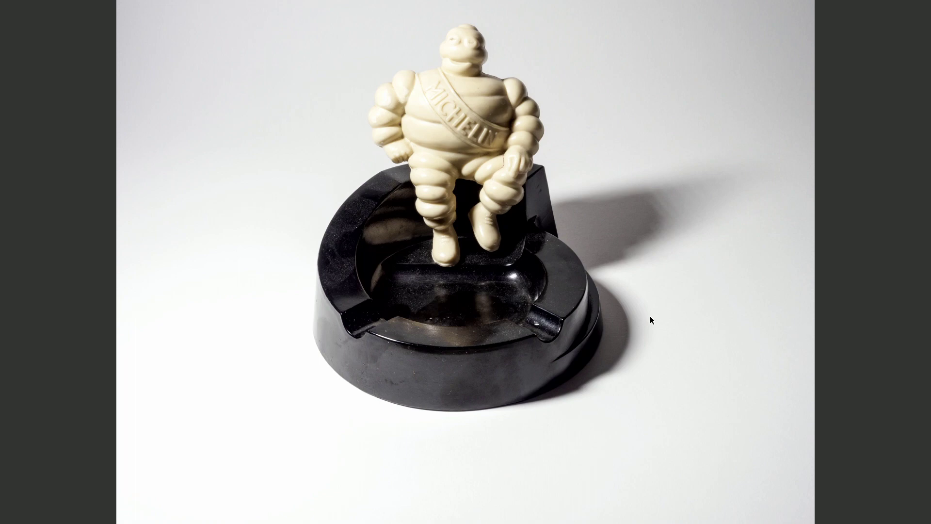
pyautogui.press('Right')
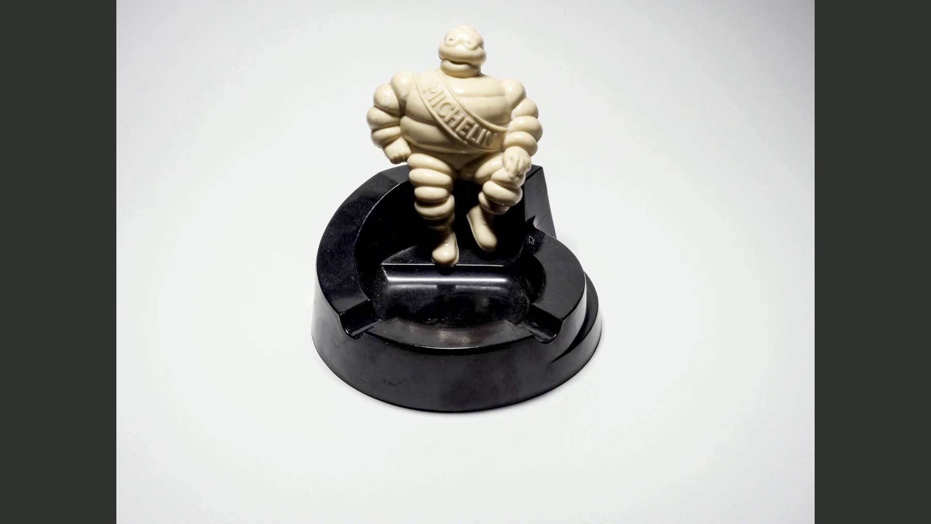
pyautogui.press('space')
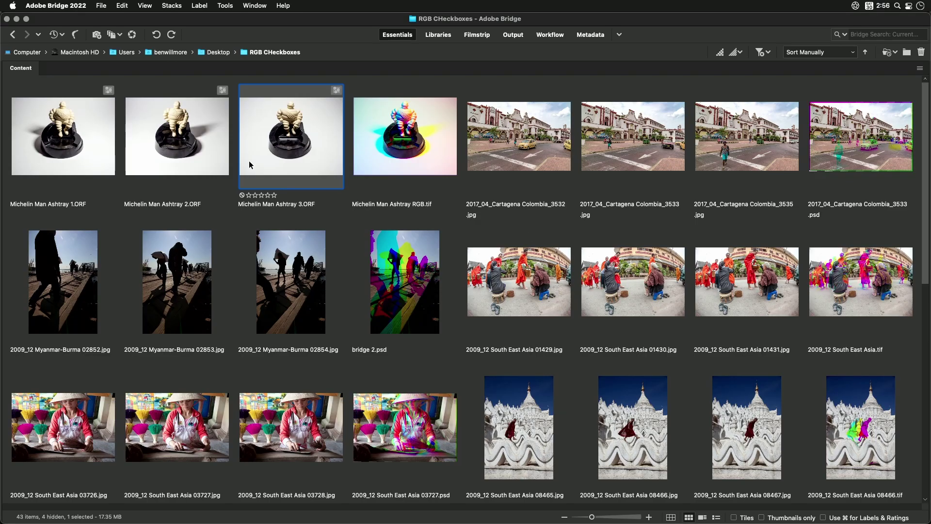
# Open Michelin Man Ashtray 1.ORF, 2.ORF and 3.ORF together in Photoshop through Camera Raw, keeping their raw settings
pyautogui.keyDown('shift'); pyautogui.click(93, 144); pyautogui.keyUp('shift')
pyautogui.moveTo(292, 144); pyautogui.dragTo(410, 499)
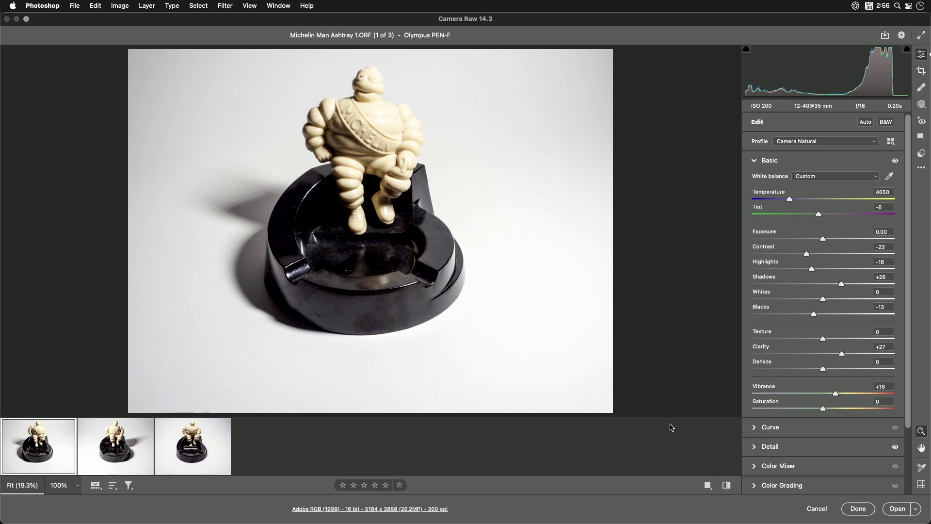
pyautogui.press('super+a')
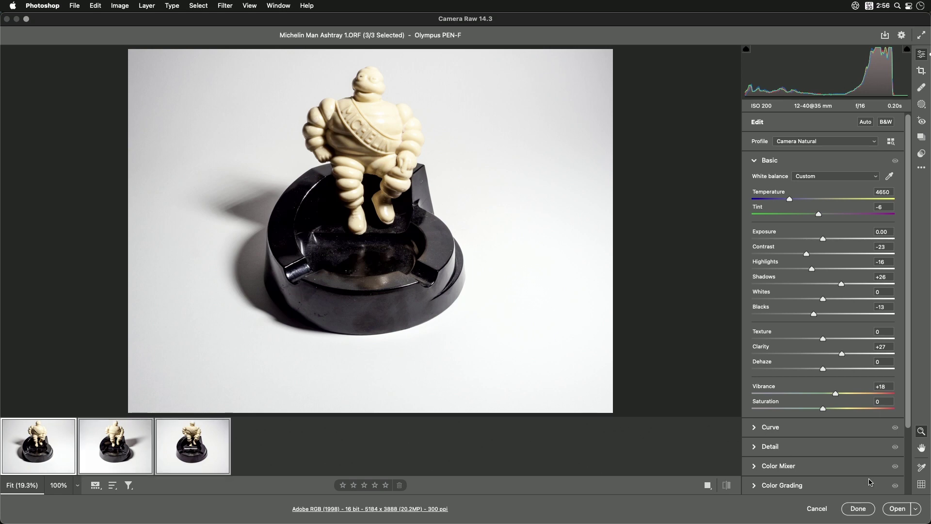
pyautogui.click(900, 510)
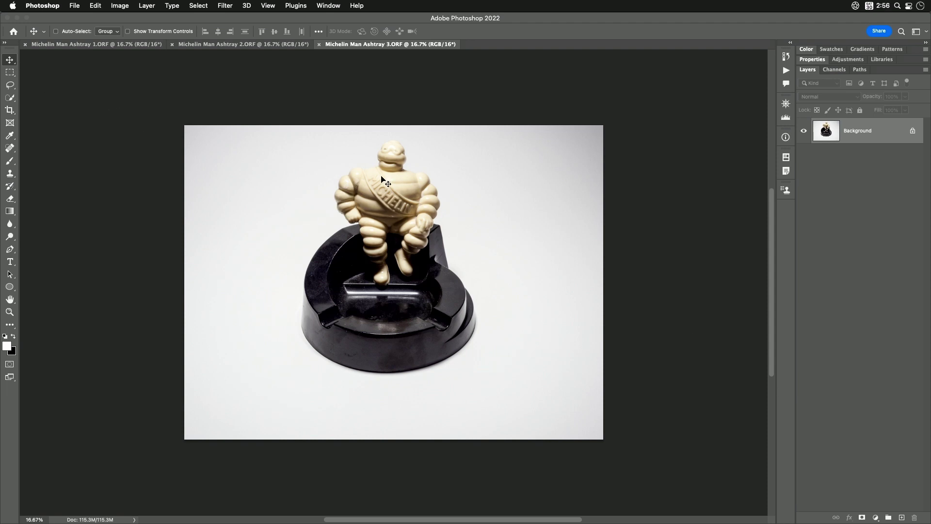
# Copy the Michelin Man Ashtray 3 photo as an aligned layer into the Ashtray 2 document, and close the Ashtray 3 document
pyautogui.moveTo(357, 179); pyautogui.dragTo(322, 142)
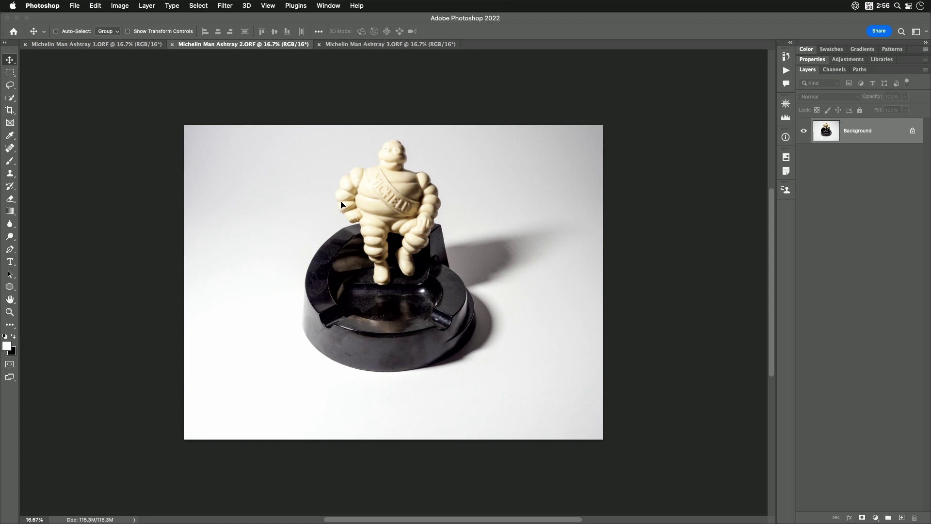
pyautogui.moveTo(342, 205); pyautogui.dragTo(342, 205)
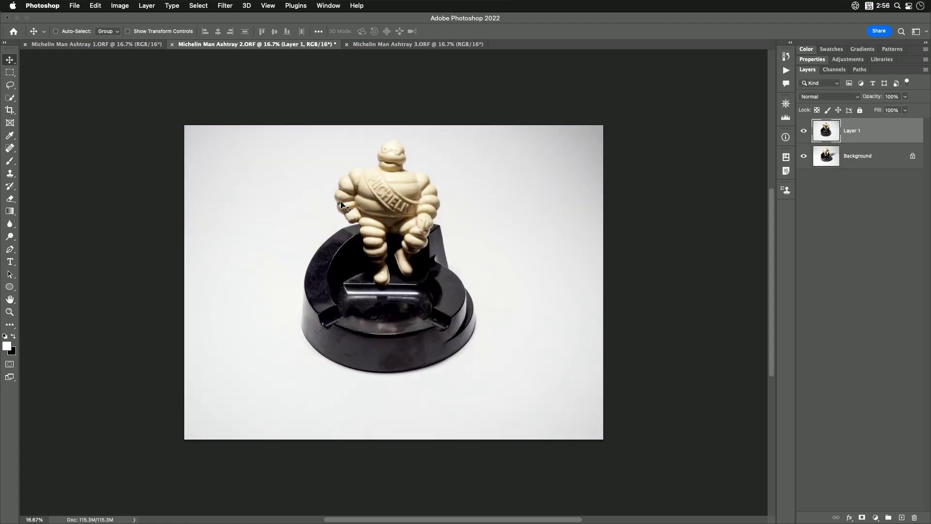
pyautogui.click(347, 44)
pyautogui.click(465, 214)
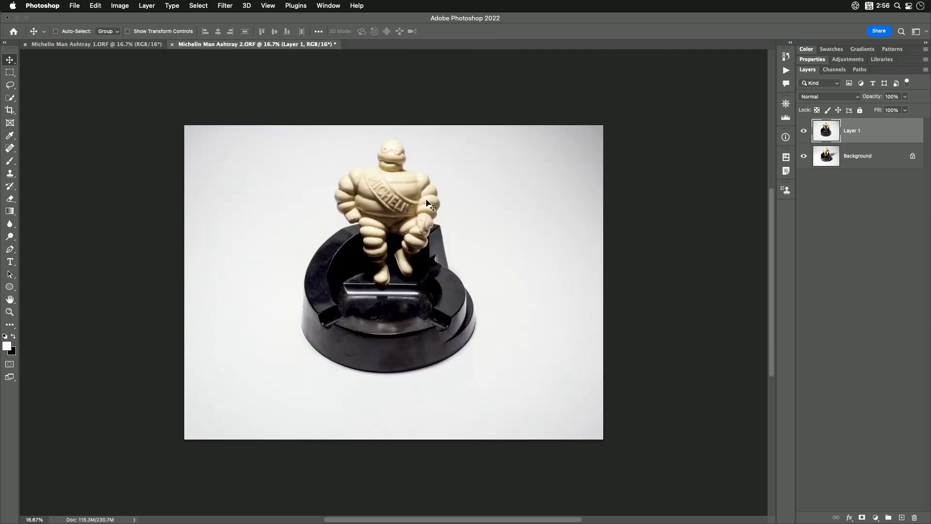
# Copy the Michelin Man Ashtray 1 photo as an aligned top layer into the Ashtray 2 document, and close Ashtray 1 without saving
pyautogui.click(112, 45)
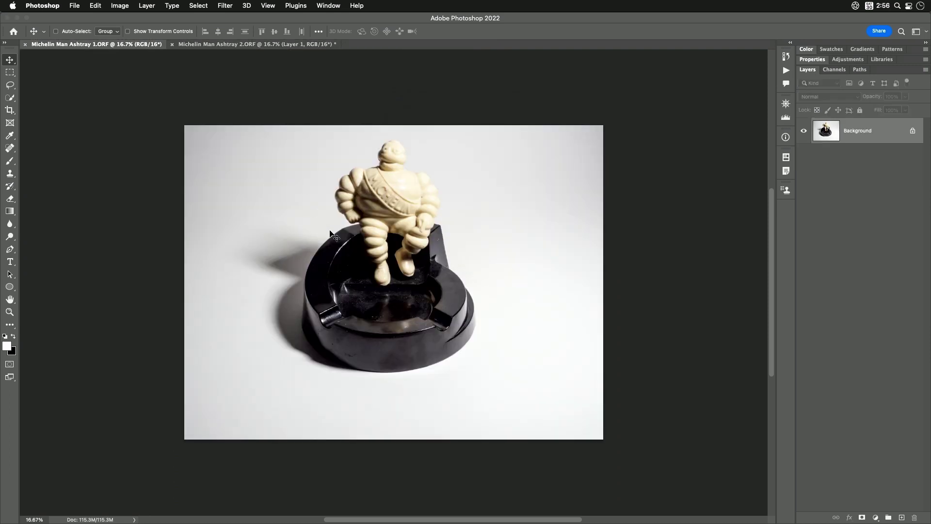
pyautogui.moveTo(395, 248); pyautogui.dragTo(252, 45)
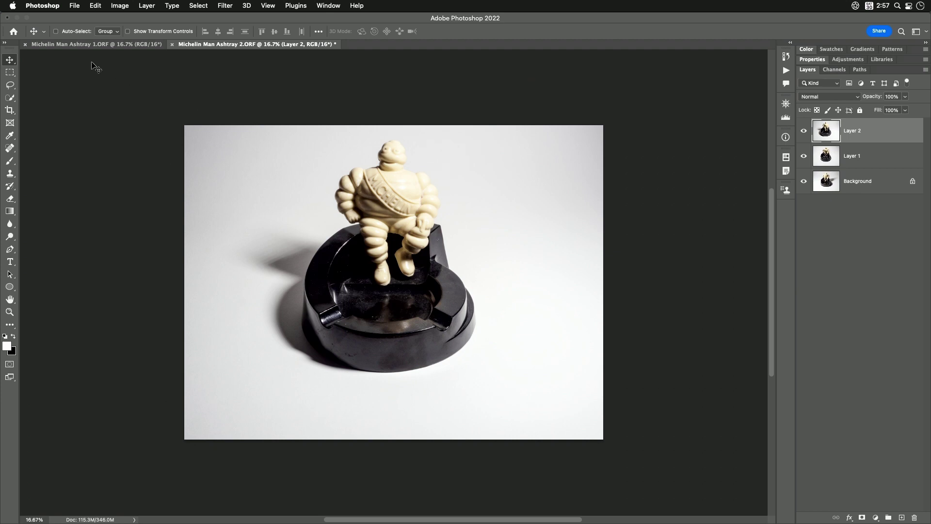
pyautogui.click(25, 44)
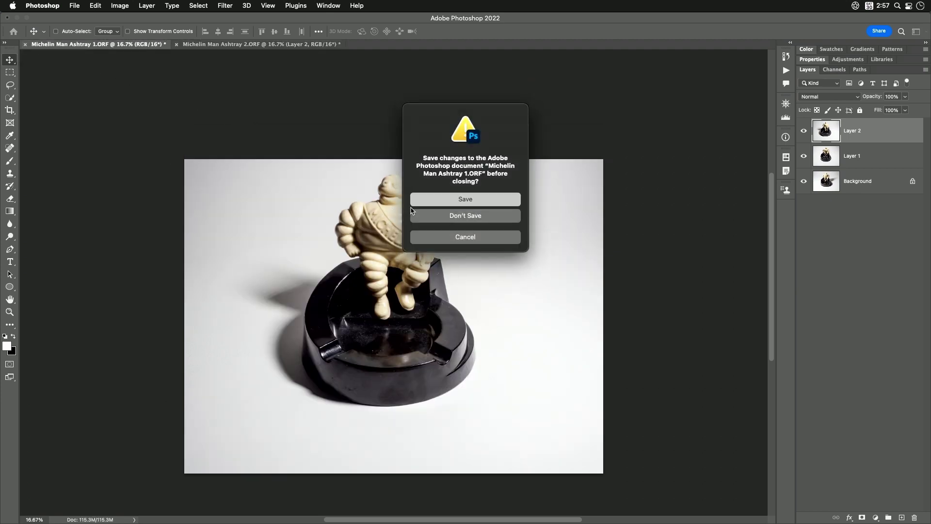
pyautogui.click(486, 216)
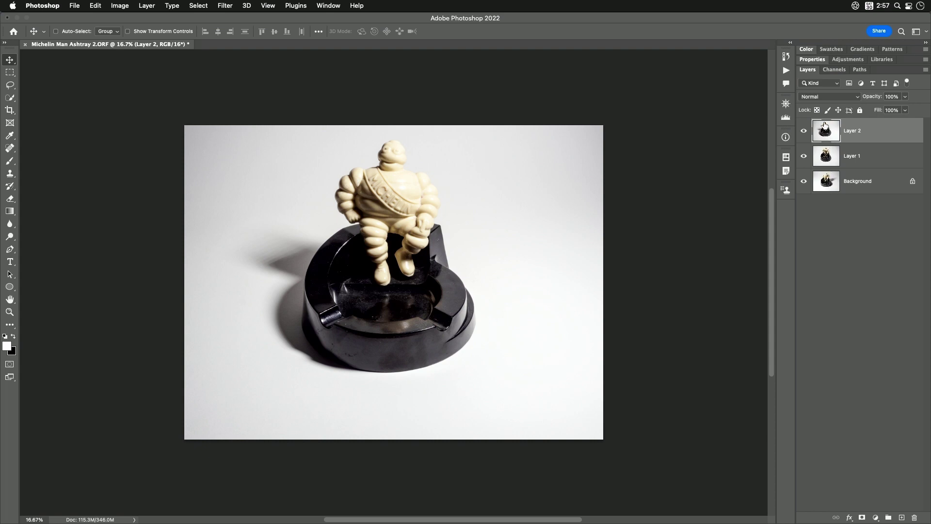
# Compare the three stacked ashtray photos by temporarily hiding Layer 2 and Layer 1, and show both again
pyautogui.click(804, 131)
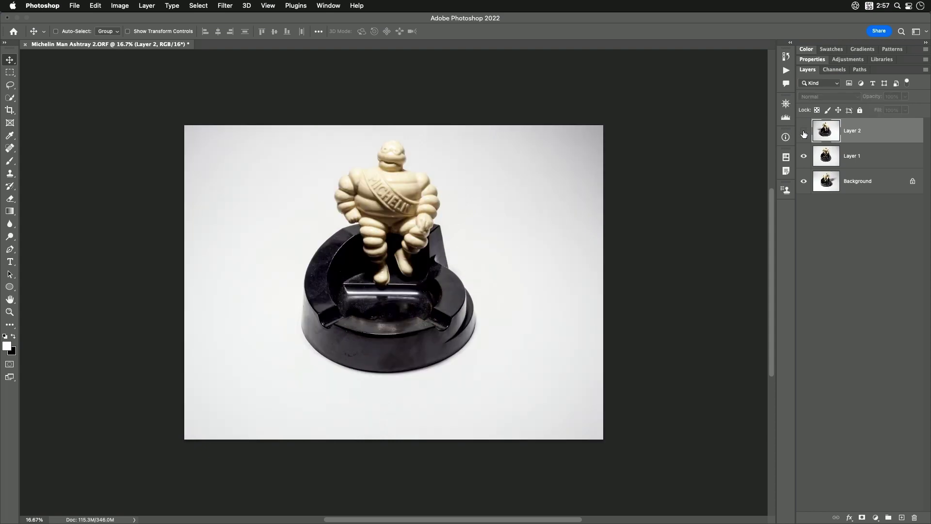
pyautogui.click(803, 157)
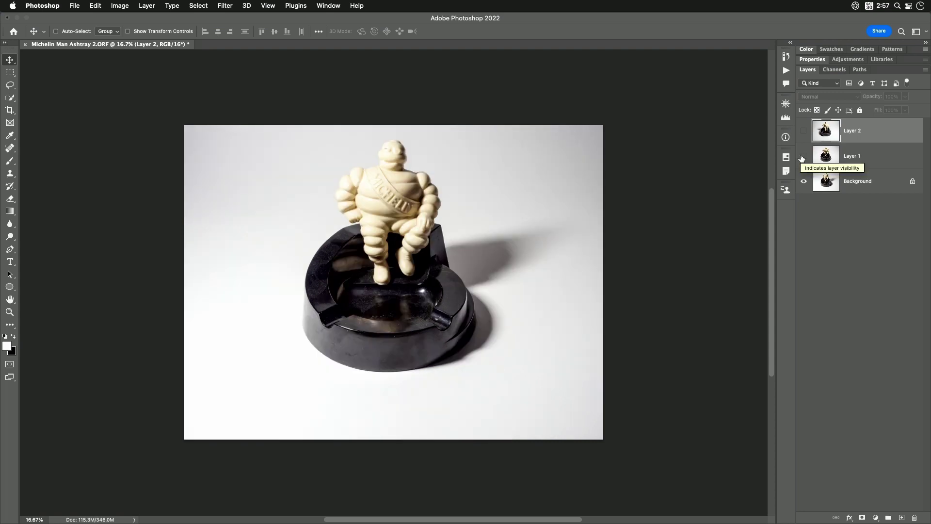
pyautogui.click(803, 157)
pyautogui.click(805, 131)
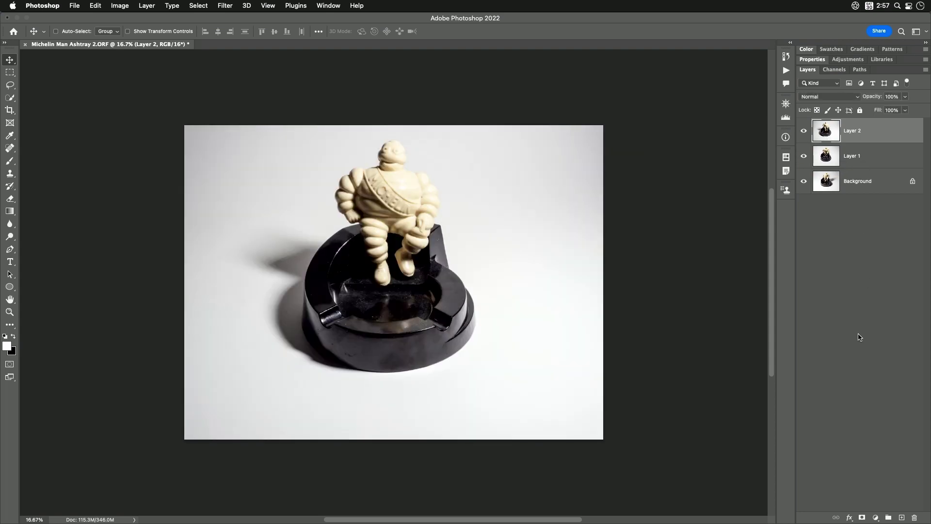
# Restrict Layer 2 to the red channel in its blending options by turning off G and B
pyautogui.click(849, 518)
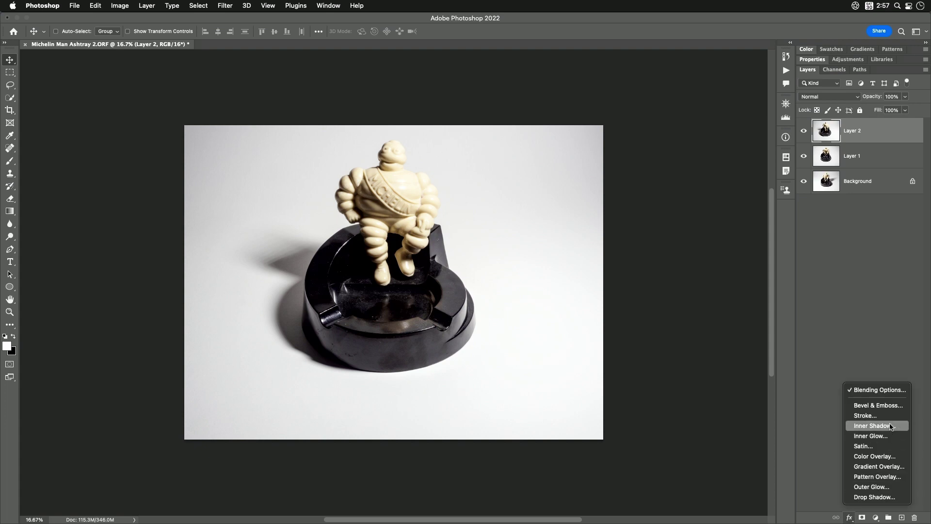
pyautogui.click(884, 393)
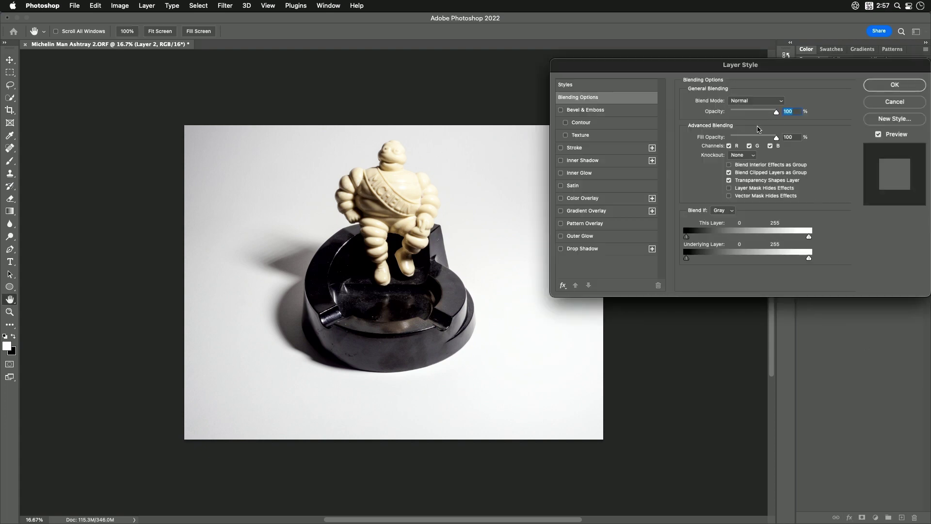
pyautogui.click(750, 146)
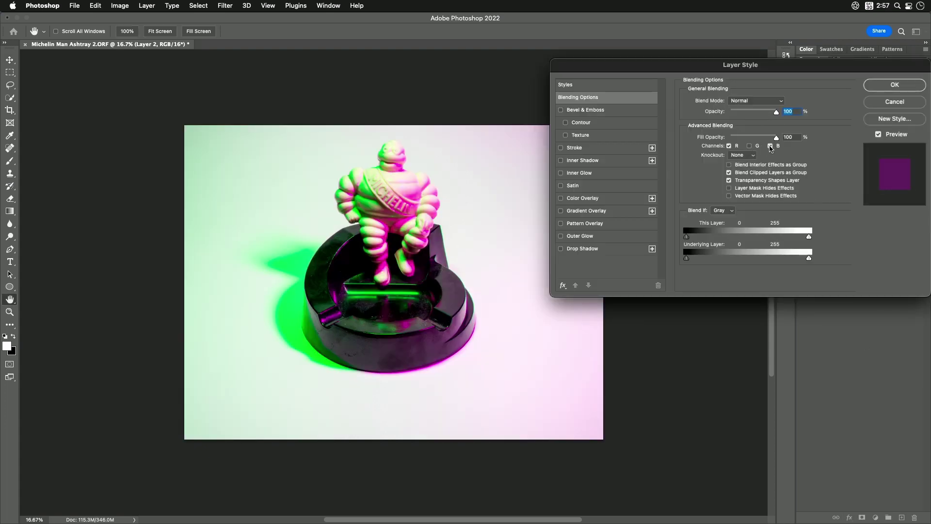
pyautogui.click(771, 146)
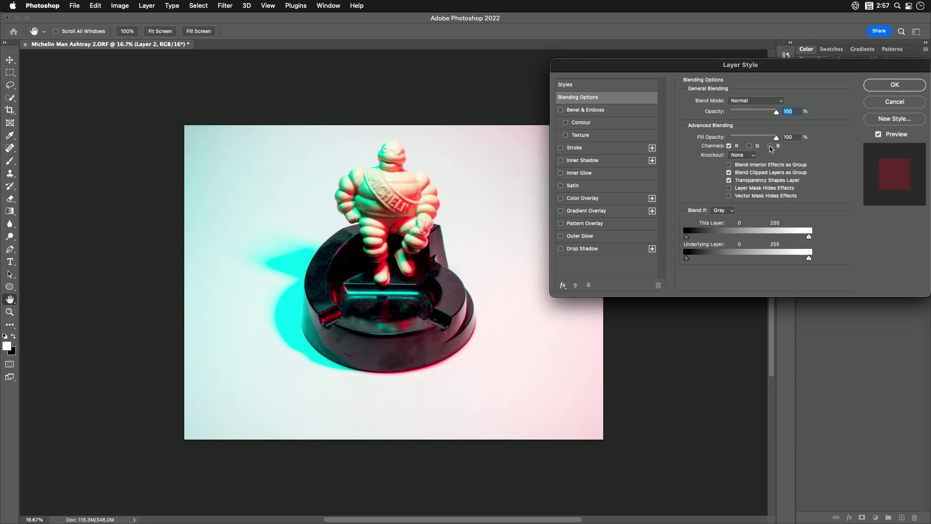
pyautogui.click(895, 85)
# Restrict Layer 1 to the green channel in its blending options by turning off R and B
pyautogui.click(828, 157)
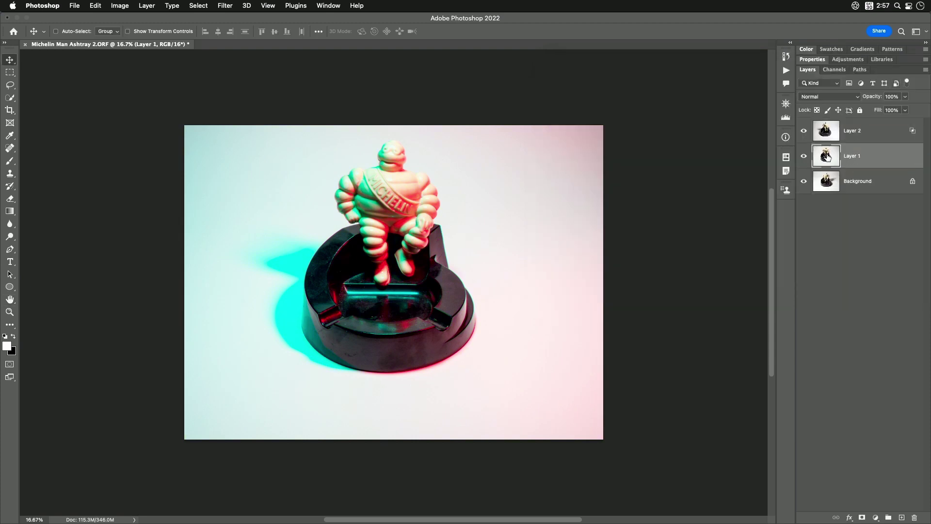
pyautogui.click(850, 518)
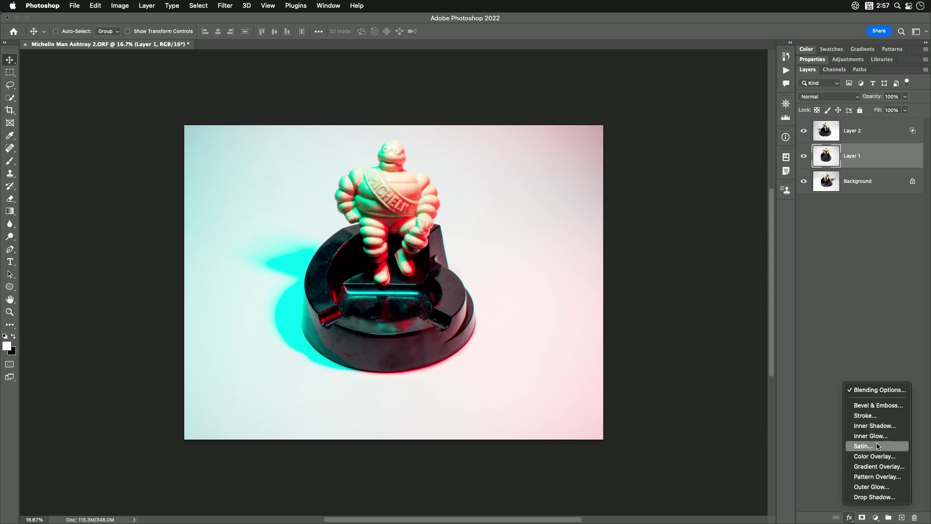
pyautogui.click(880, 390)
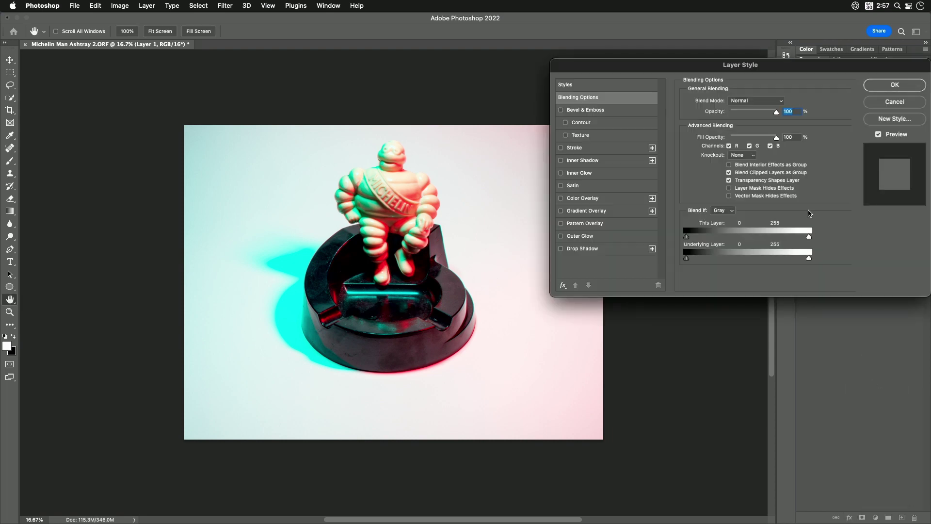
pyautogui.click(729, 145)
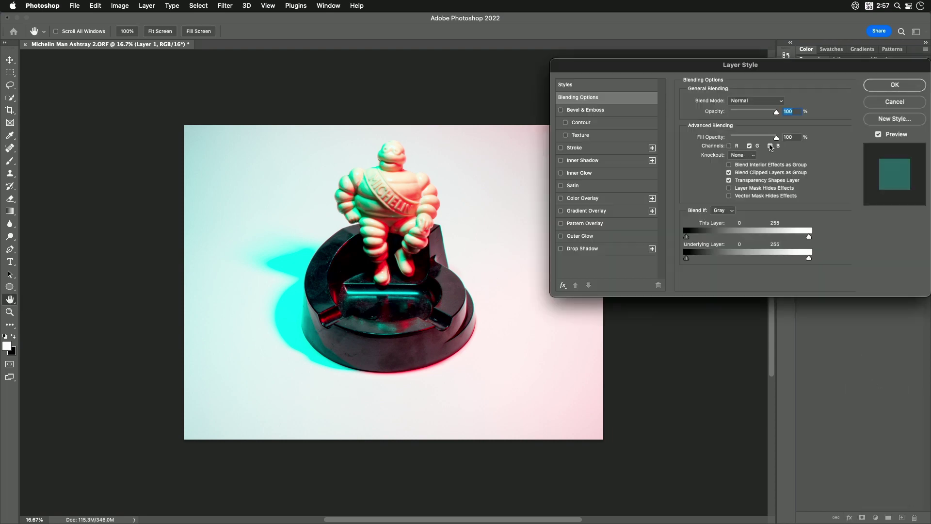
pyautogui.click(771, 146)
pyautogui.click(897, 85)
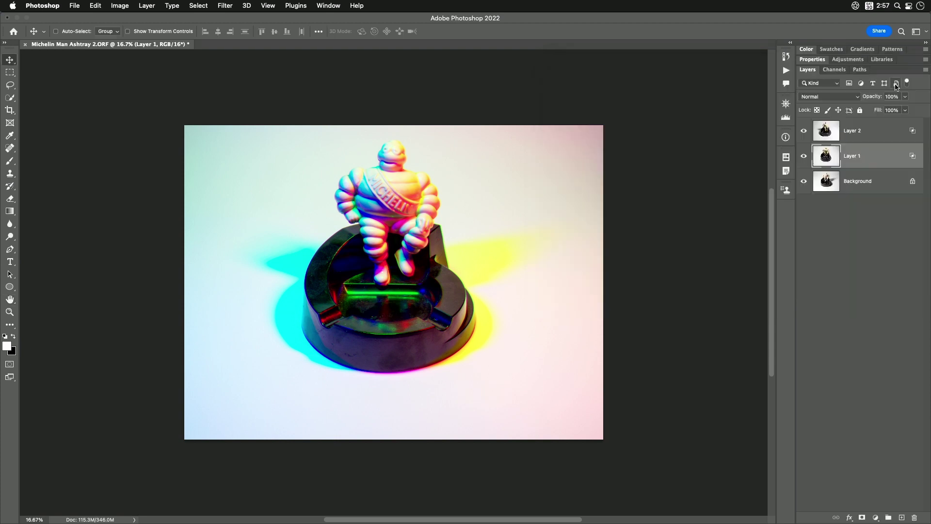
# Unlock the Background layer and restrict it to the blue channel in its blending options by turning off R and G
pyautogui.click(854, 181)
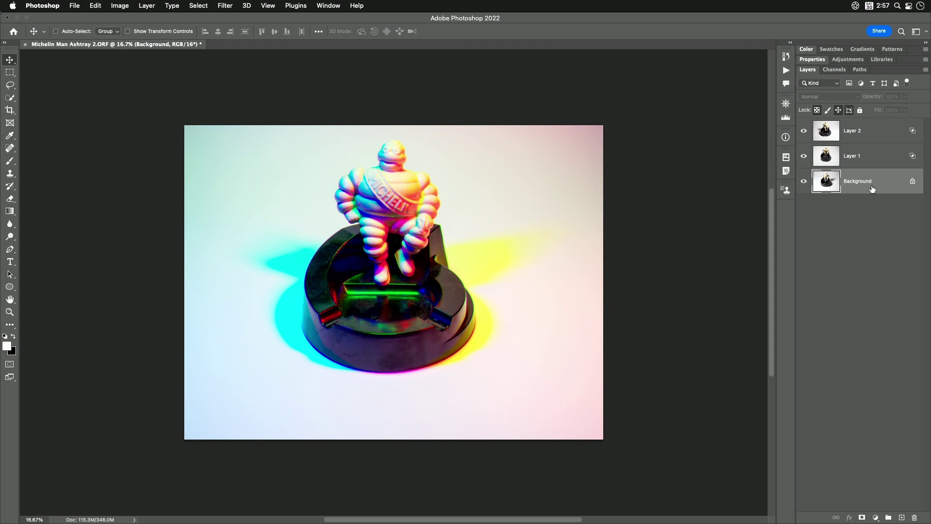
pyautogui.click(912, 182)
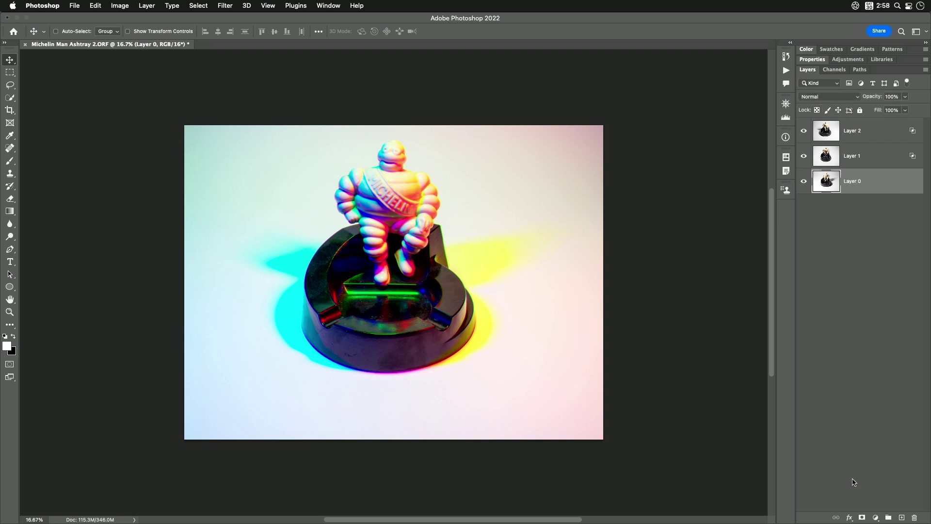
pyautogui.click(850, 518)
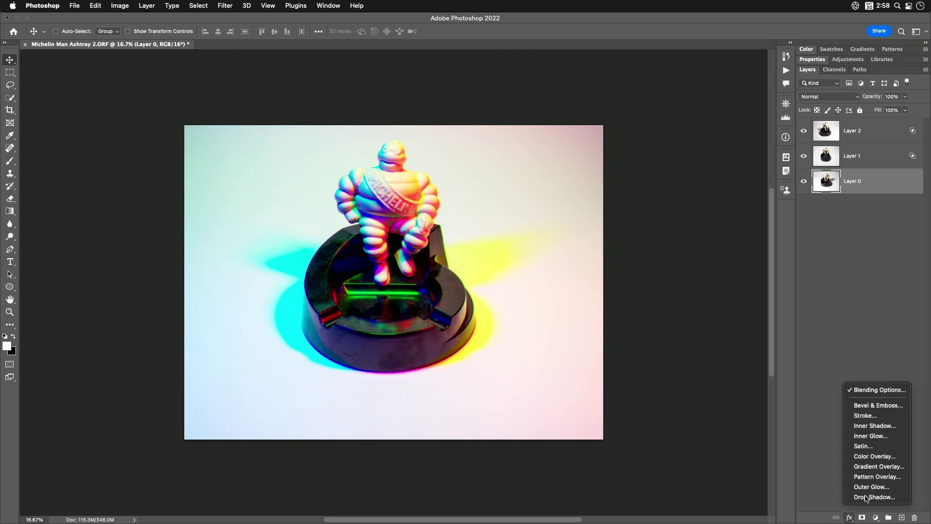
pyautogui.click(883, 390)
pyautogui.click(734, 146)
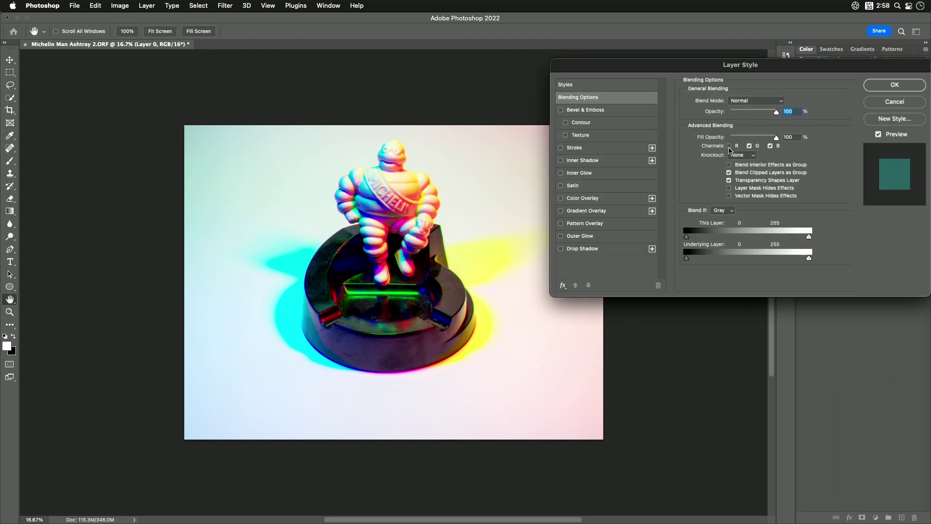
pyautogui.click(750, 146)
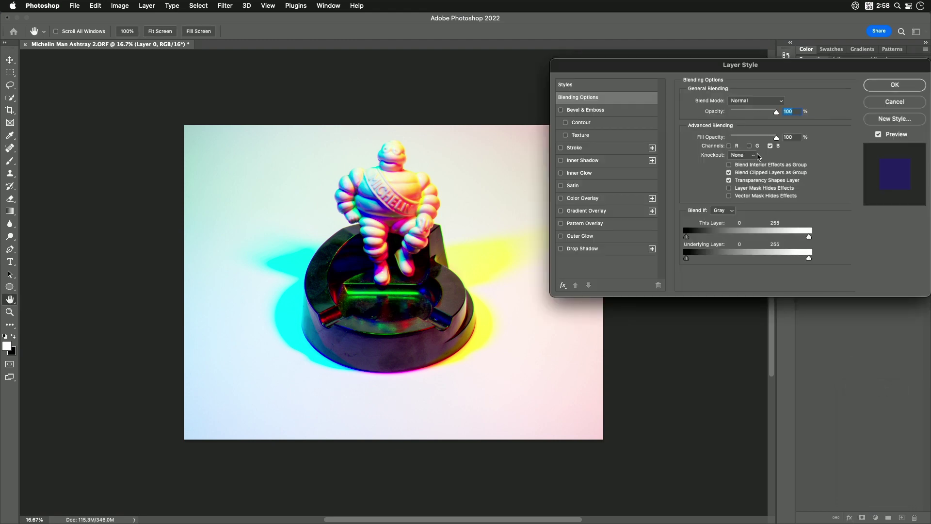
pyautogui.click(883, 89)
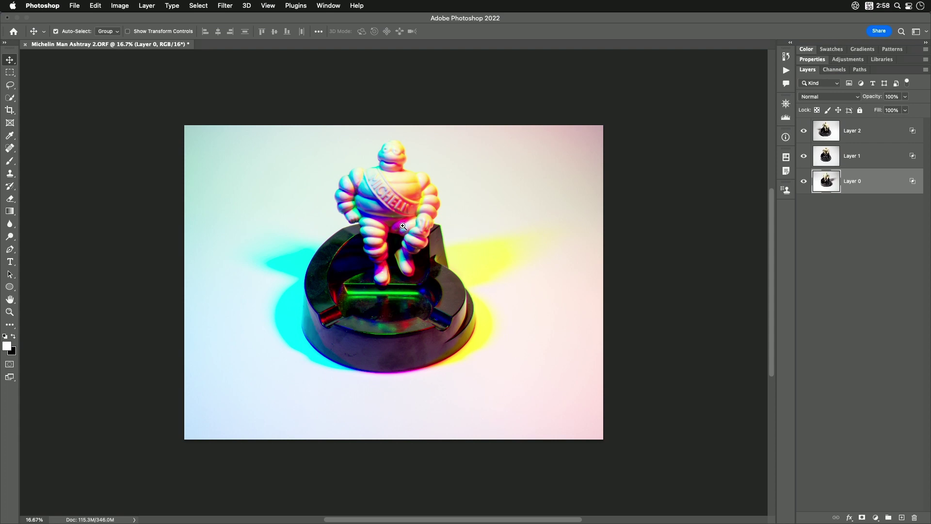
# Try shifting Layer 2 and Layer 1 slightly out of alignment for color fringes, and undo both moves
pyautogui.scroll(1, 403, 226)
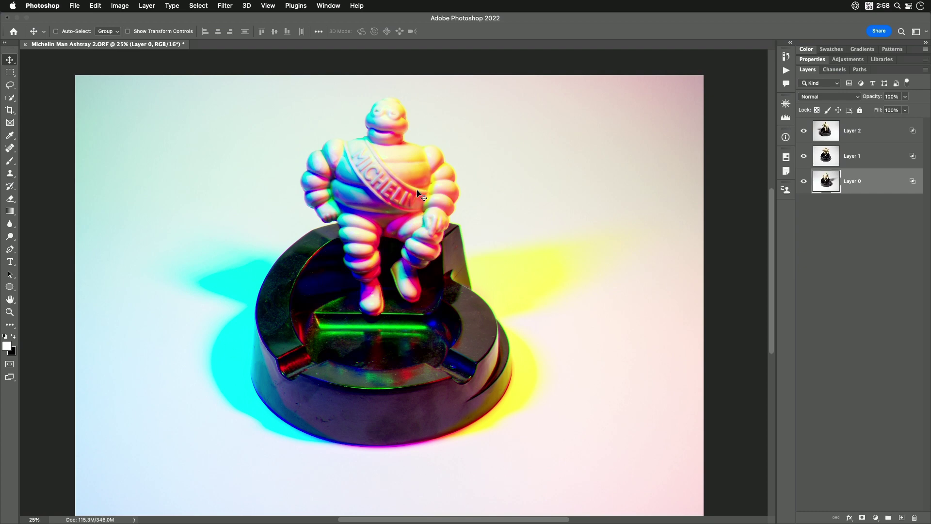
pyautogui.click(837, 135)
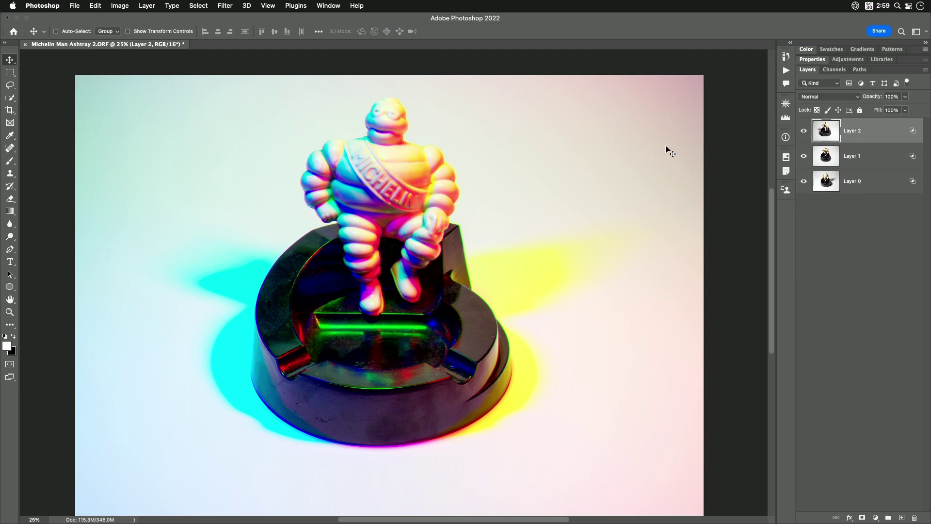
pyautogui.moveTo(395, 230); pyautogui.dragTo(369, 219)
pyautogui.click(885, 157)
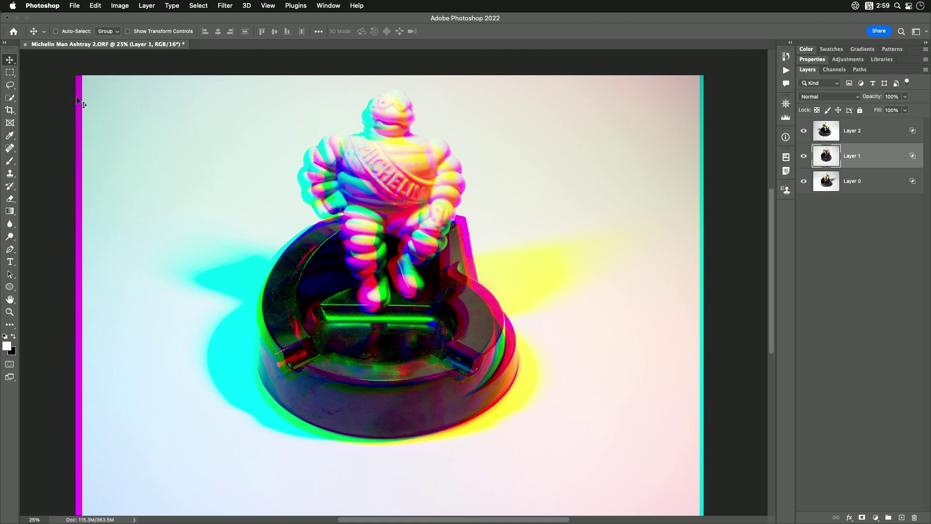
pyautogui.press('super+z')
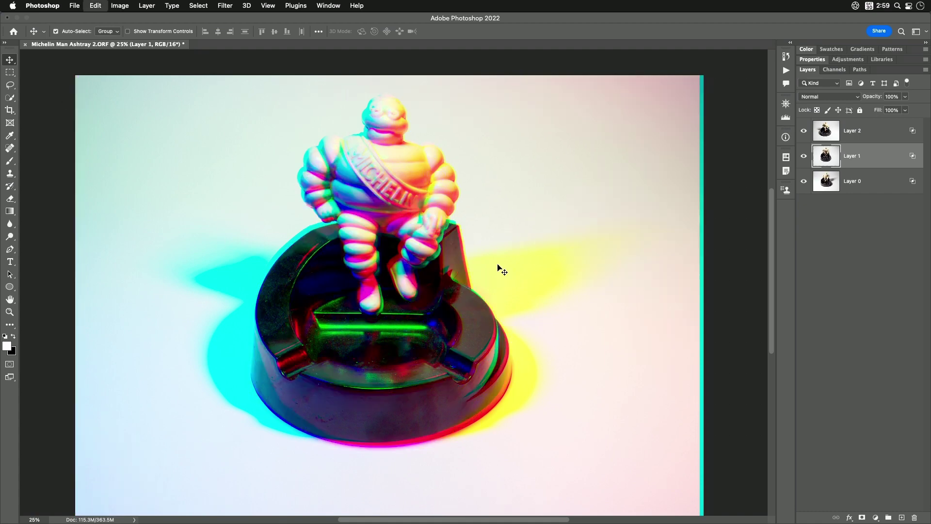
pyautogui.press('super+z')
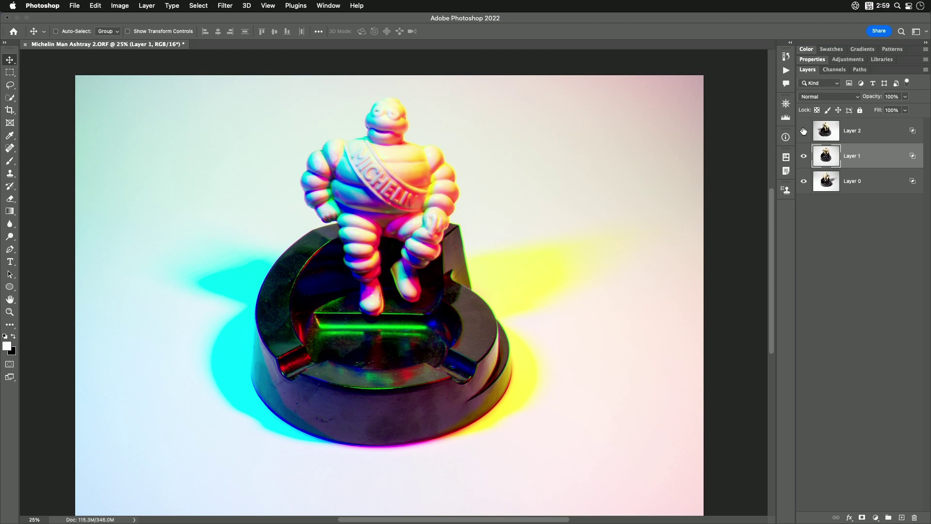
# Run the Top 3 Layers -> BGR action from the Bens Creative set on the three ashtray layers
pyautogui.click(787, 70)
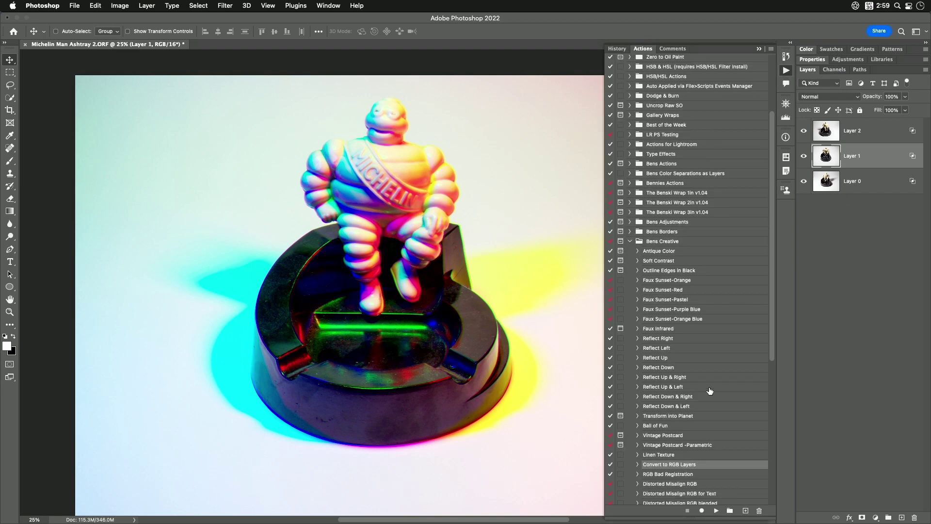
pyautogui.scroll(-10, 710, 391)
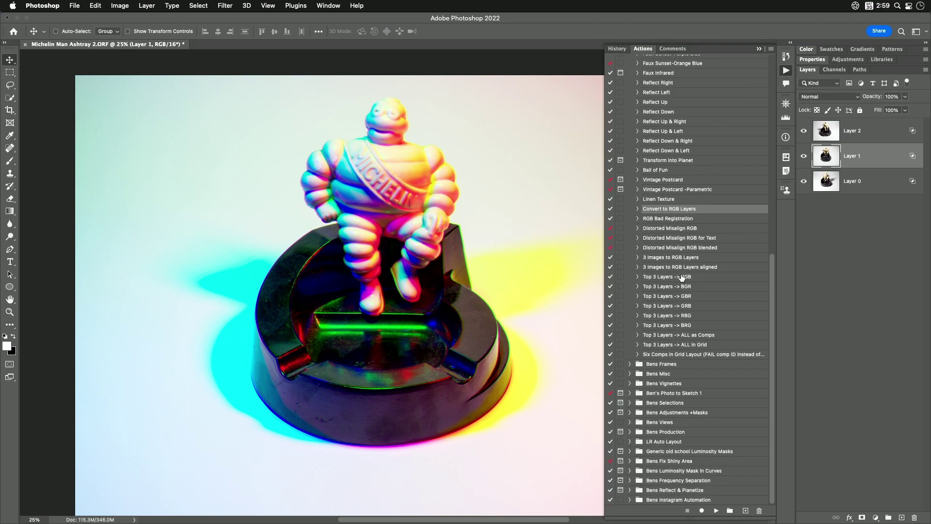
pyautogui.click(684, 289)
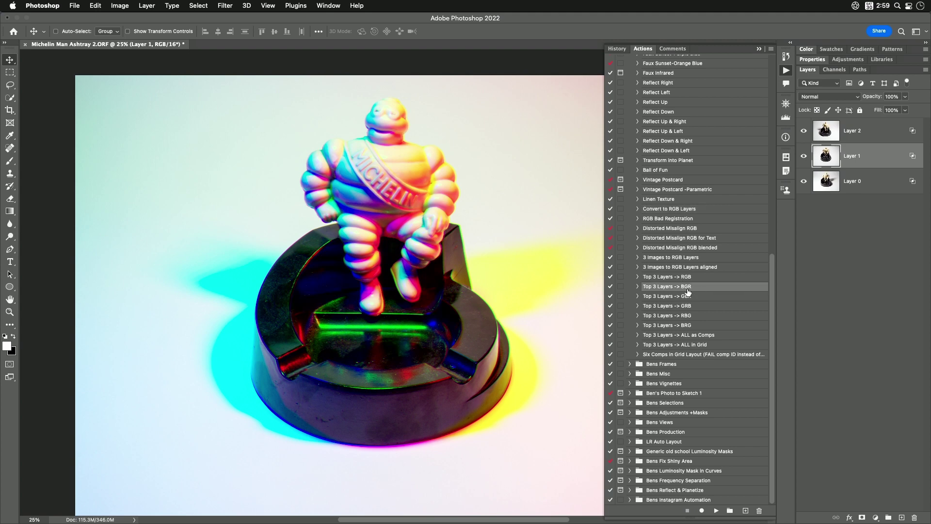
pyautogui.click(716, 511)
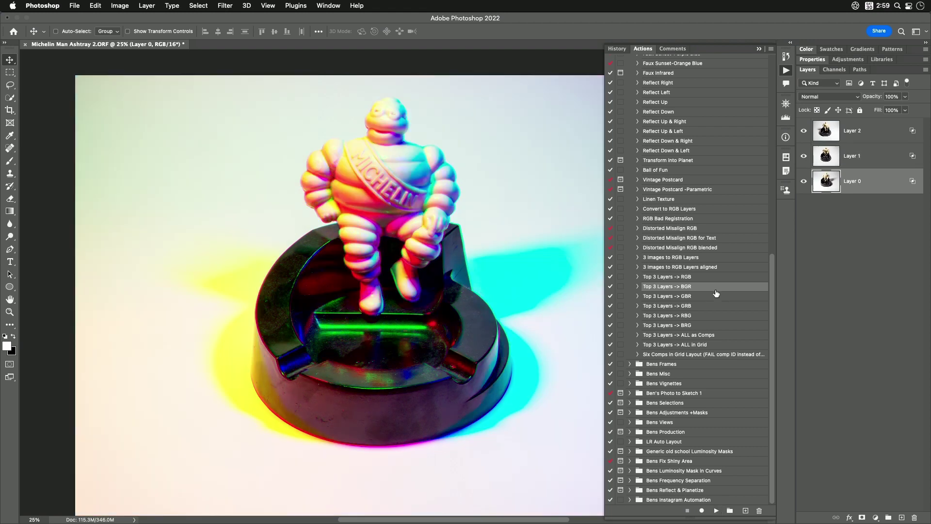
# Run the Top 3 Layers -> GBR, GRB, RBG and BRG actions one after another on the three ashtray layers
pyautogui.click(685, 297)
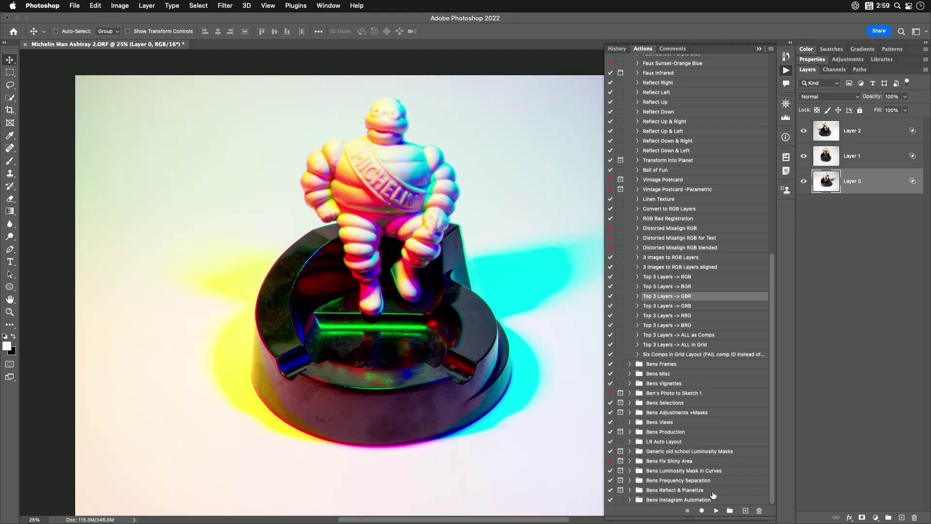
pyautogui.click(716, 511)
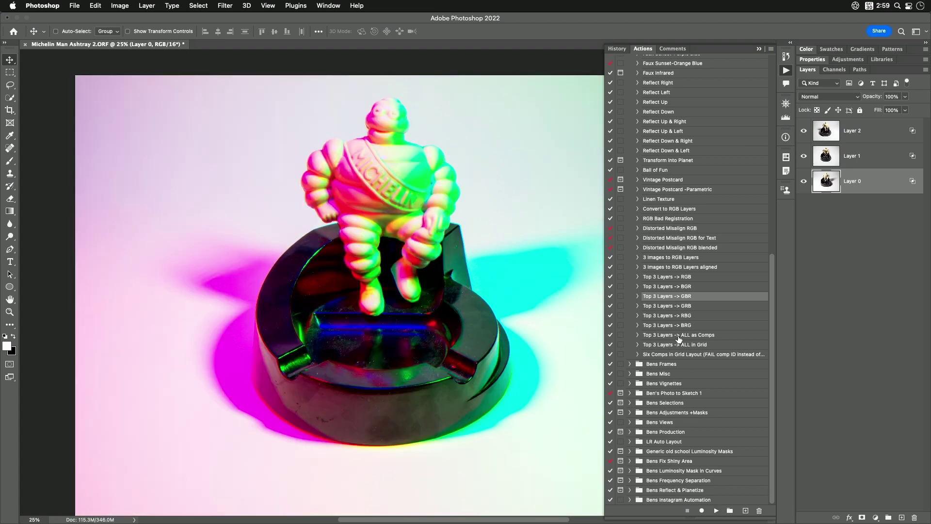
pyautogui.click(670, 308)
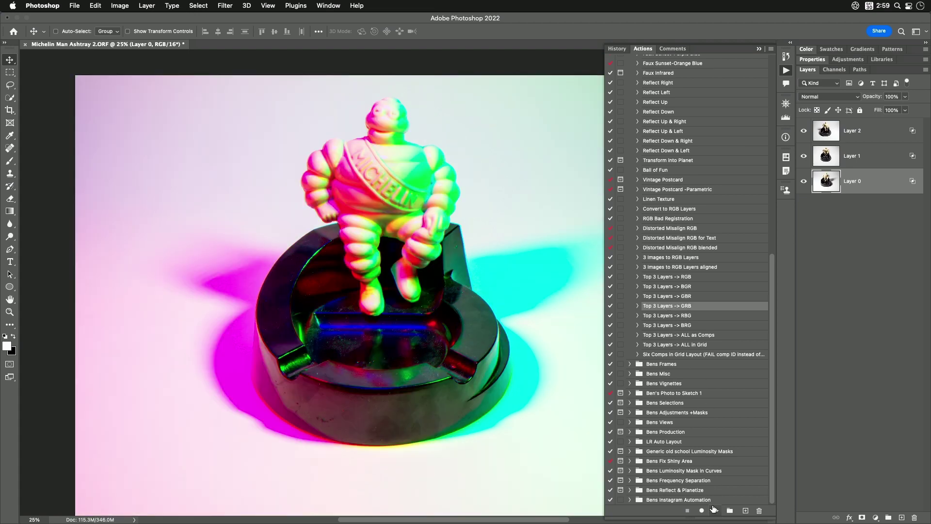
pyautogui.click(716, 511)
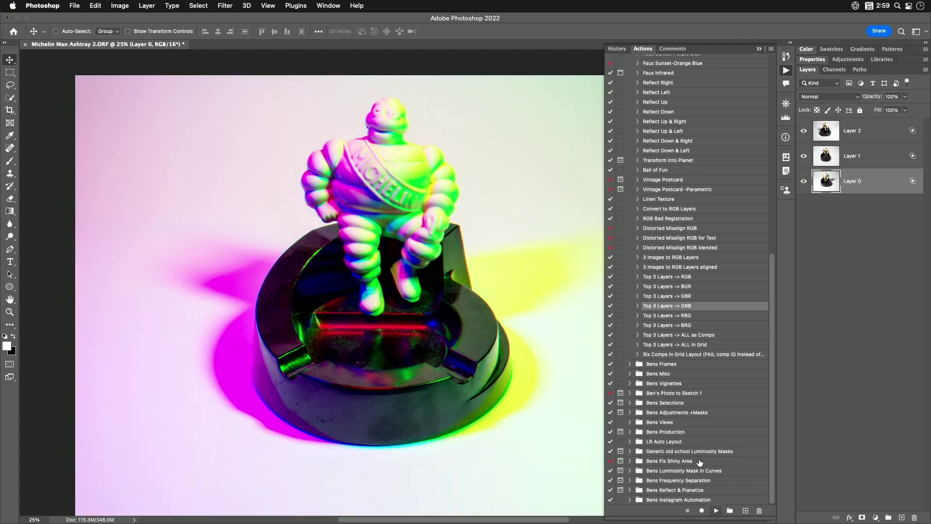
pyautogui.click(671, 316)
pyautogui.click(716, 511)
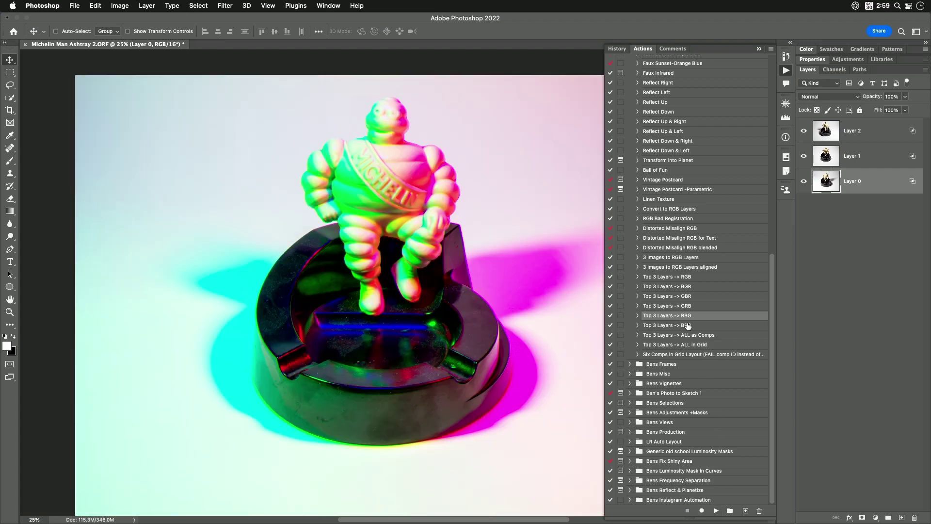
pyautogui.click(688, 326)
pyautogui.click(716, 511)
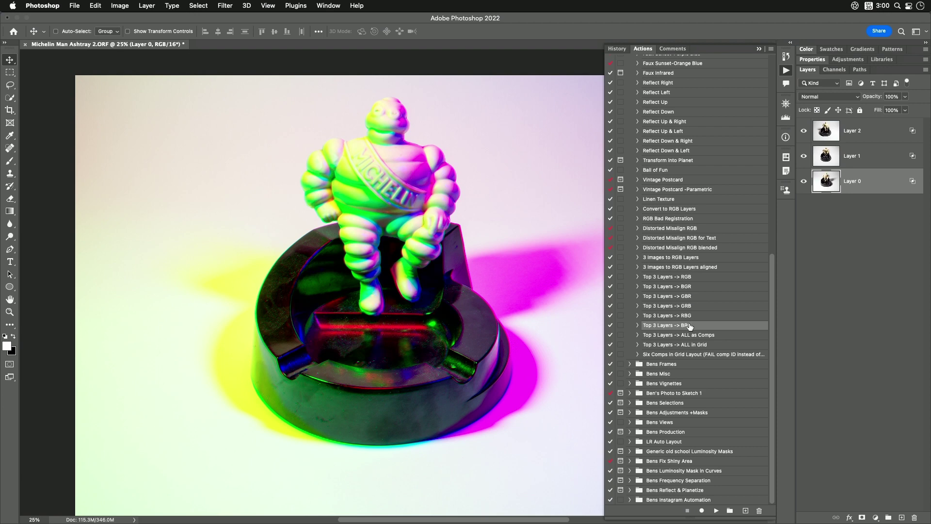
# Put away the actions list, close the Michelin Man ashtray document, and switch to Adobe Bridge
pyautogui.click(786, 71)
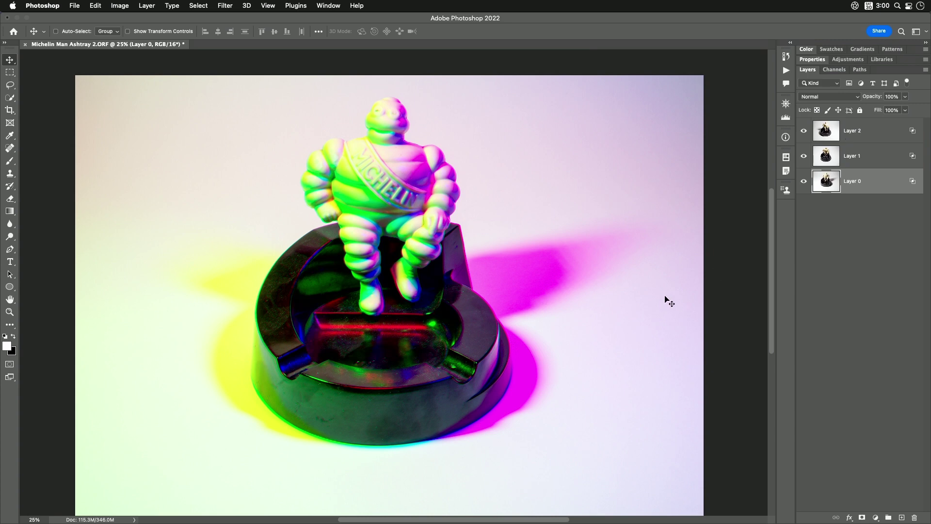
pyautogui.press('super')
pyautogui.press('super+w')
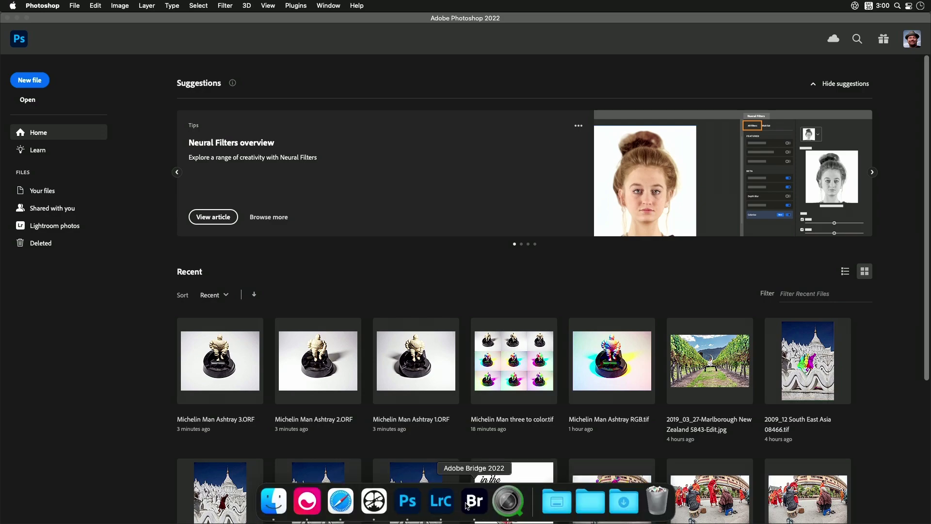
pyautogui.click(474, 501)
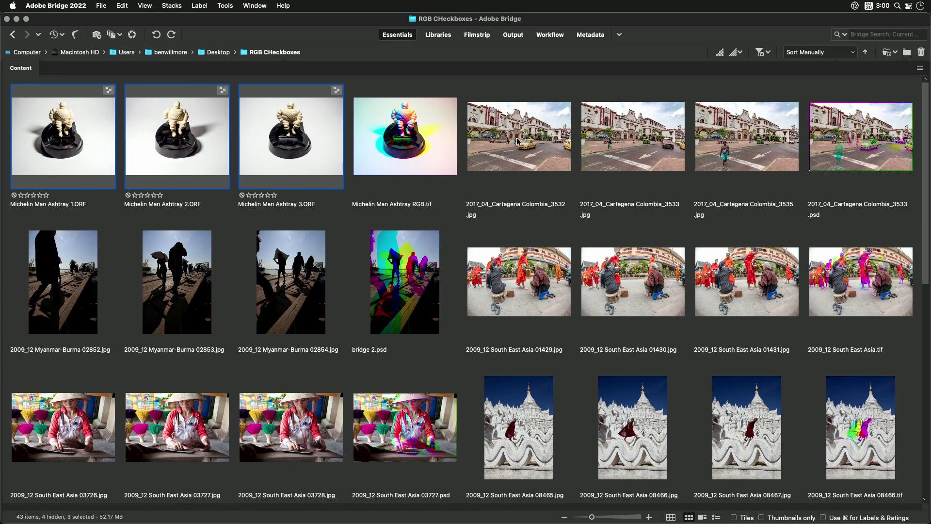
# Preview the bridge photos 2009_12 Myanmar-Burma 02852.jpg to 02854.jpg full screen, flipping through them to compare the moving figures
pyautogui.click(62, 278)
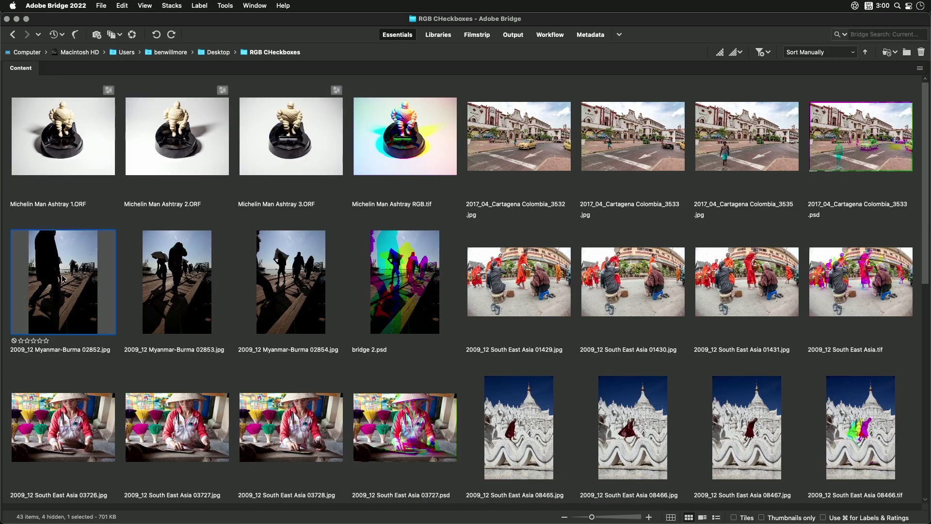
pyautogui.press('space')
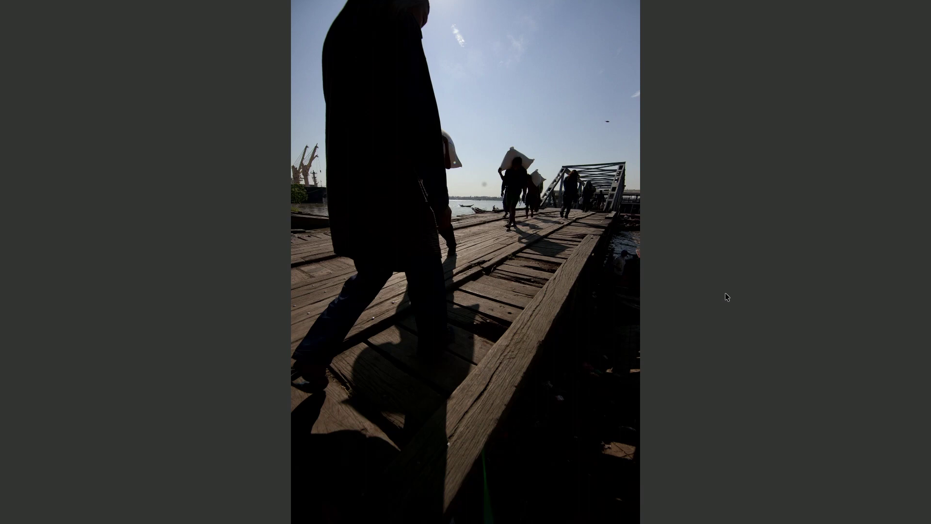
pyautogui.press('Right')
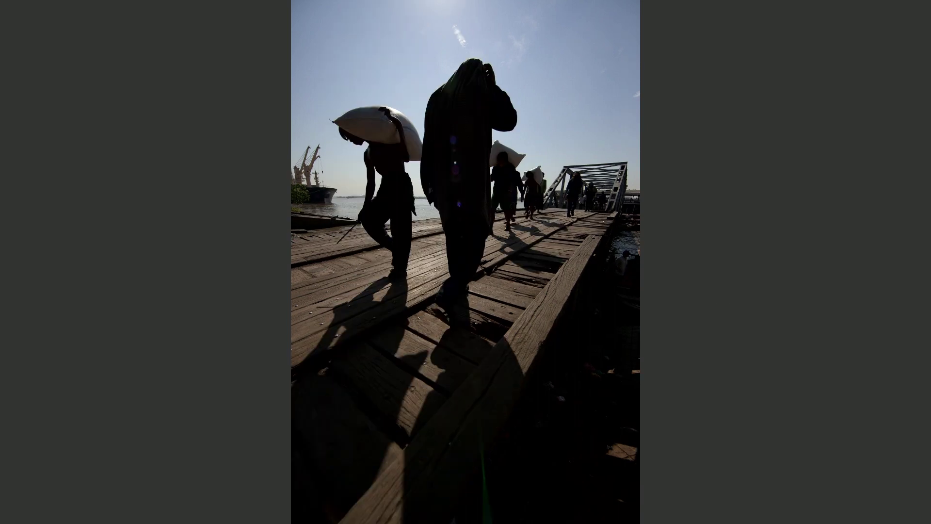
pyautogui.press('Right')
pyautogui.press('Right')
pyautogui.press('Right')
pyautogui.press('Right')
pyautogui.press('Right')
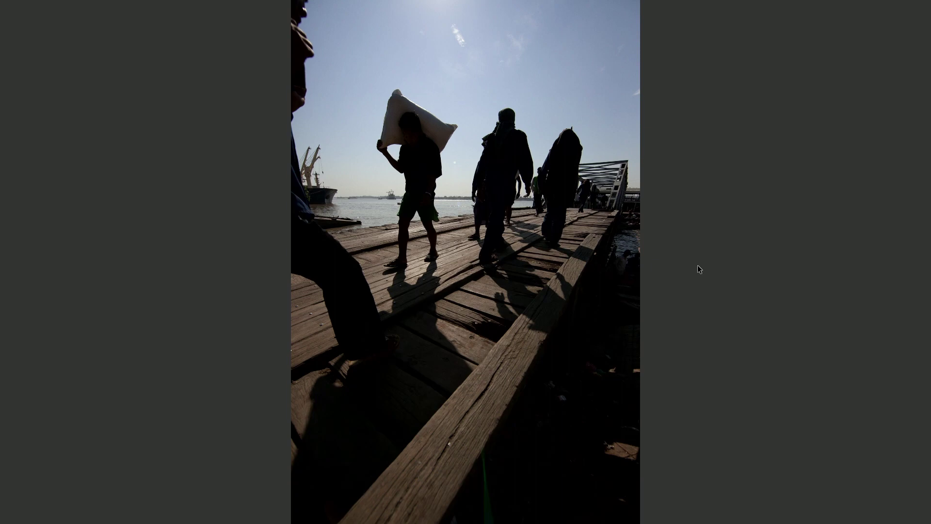
pyautogui.press('Right')
pyautogui.press('Right')
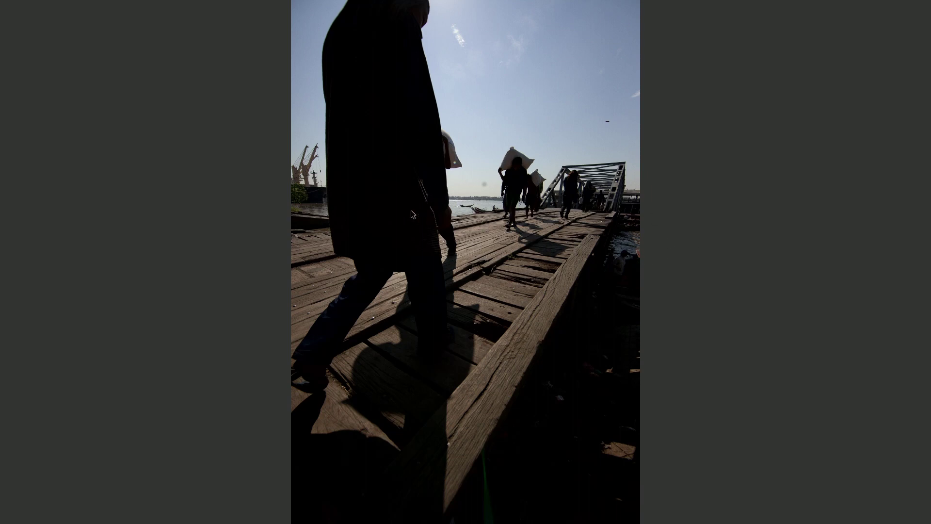
pyautogui.press('space')
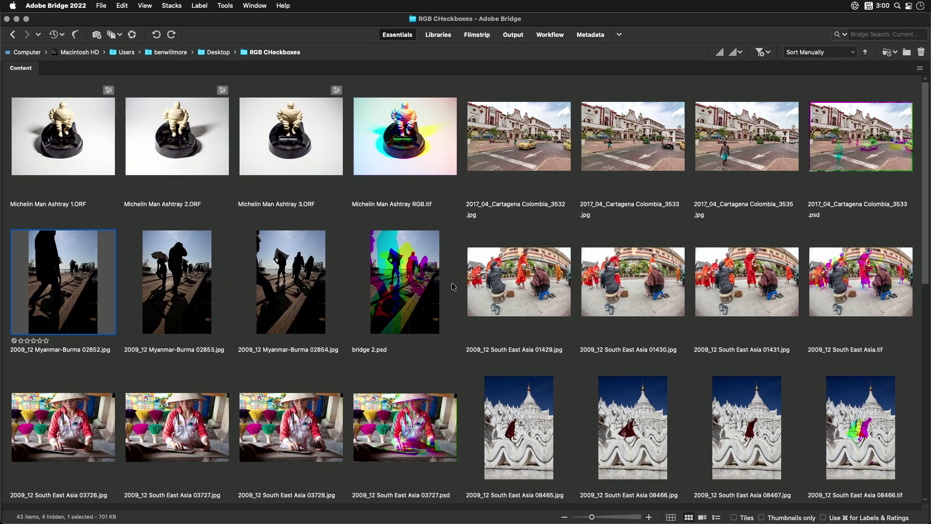
# Preview the combined image bridge 2.psd full screen
pyautogui.click(398, 268)
pyautogui.press('space')
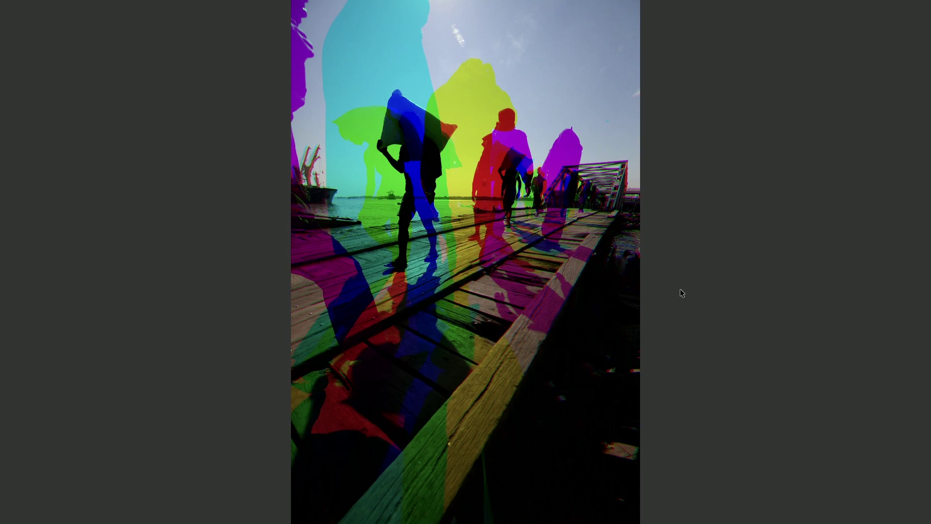
pyautogui.press('space')
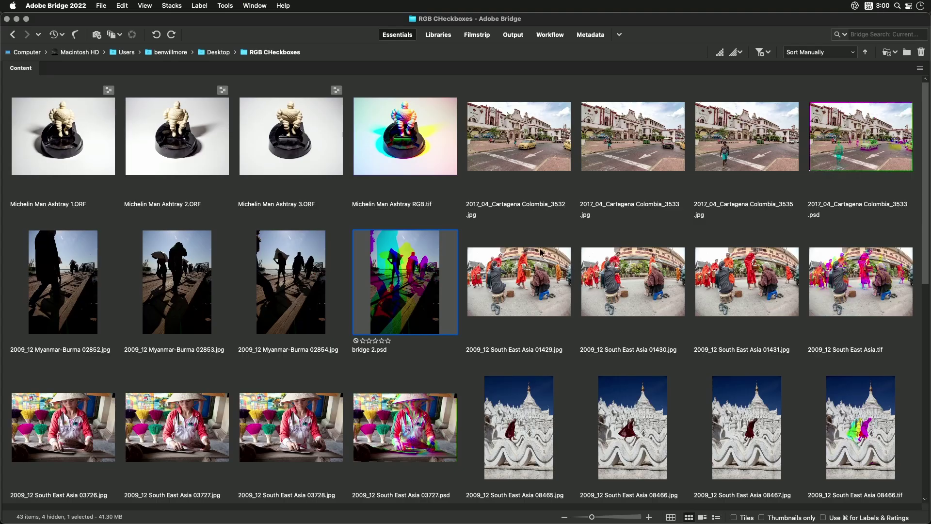
# Preview the monk photos 2009_12 South East Asia 01429.jpg to 01431.jpg and their combined TIF version full screen
pyautogui.click(563, 284)
pyautogui.press('space')
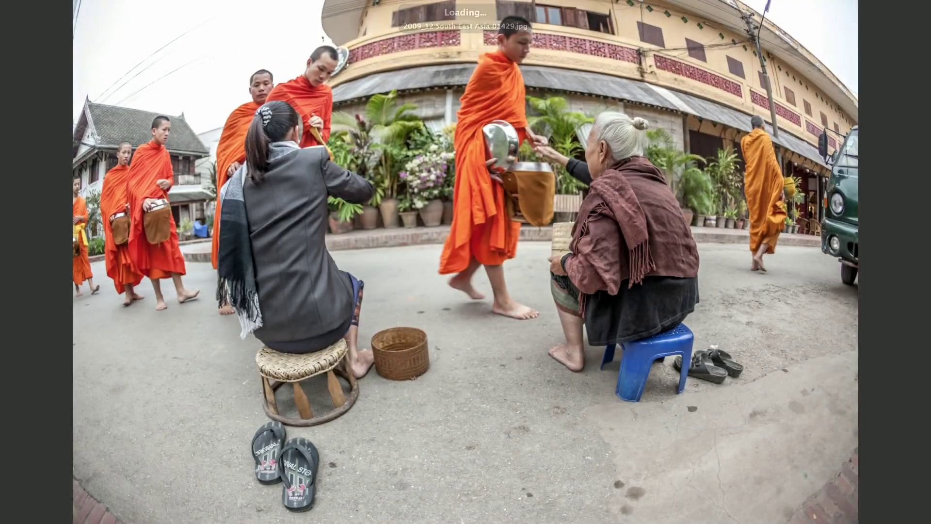
pyautogui.press('Right')
pyautogui.press('Right')
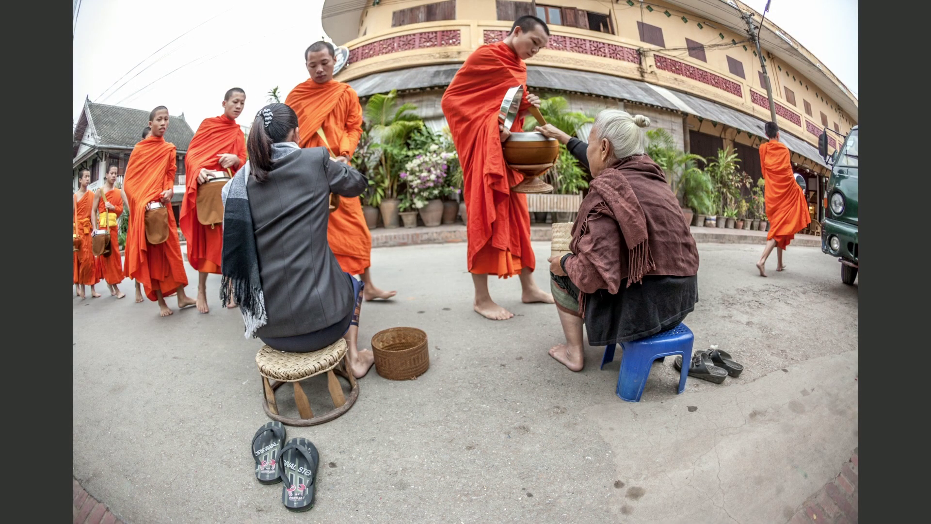
pyautogui.press('Right')
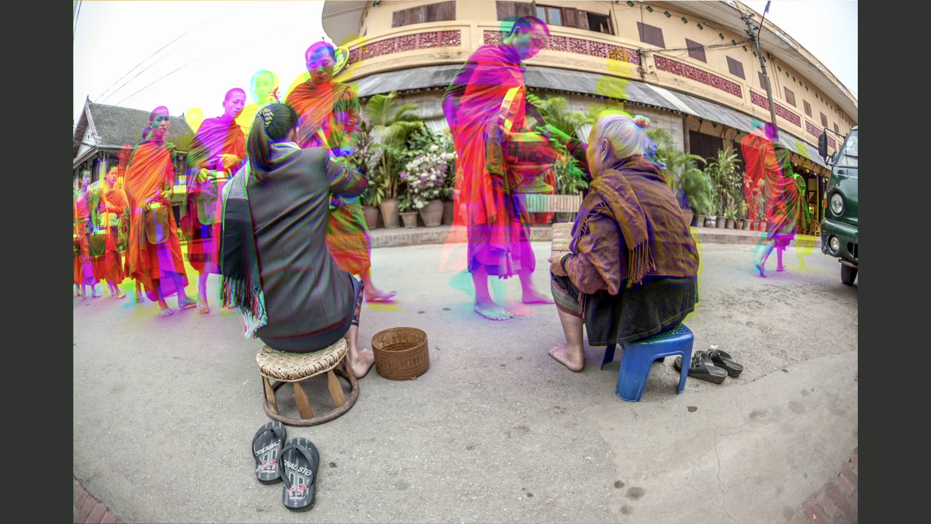
pyautogui.press('Right')
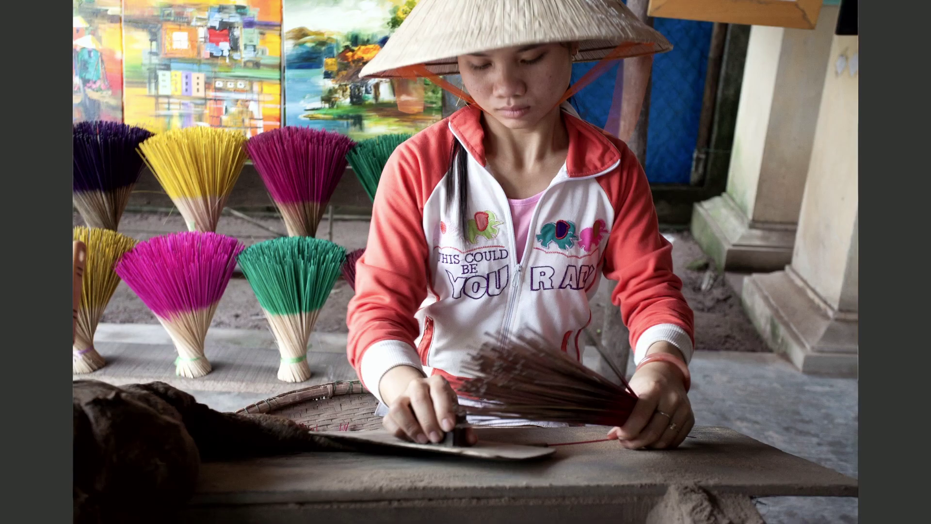
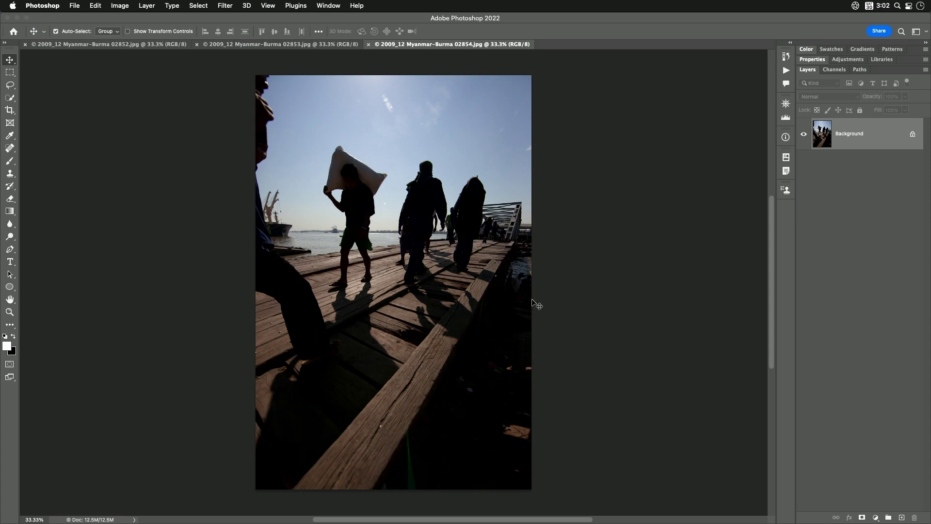
# Copy the whole 2009_12 Myanmar-Burma 02854.jpg image, close it, and paste it as a layer into 2009_12 Myanmar-Burma 02853.jpg
pyautogui.press('super+a')
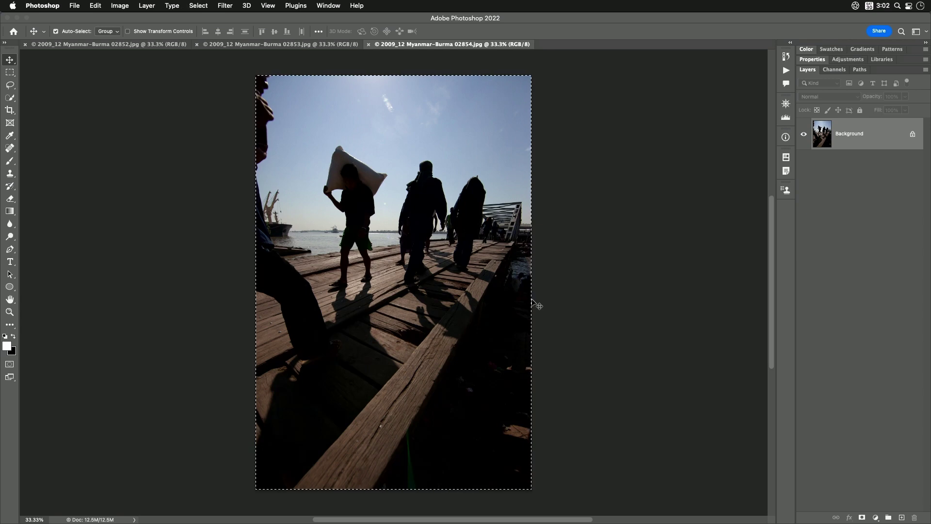
pyautogui.press('super+c')
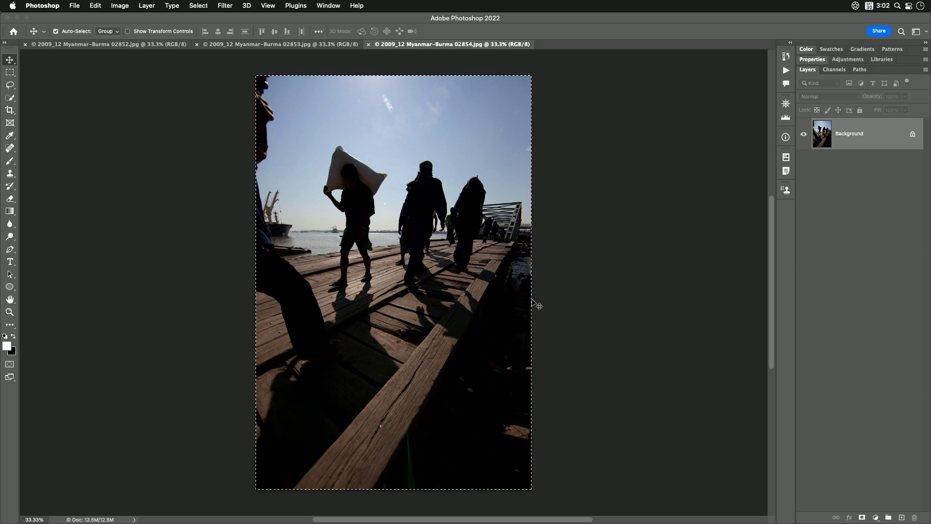
pyautogui.press('super+w')
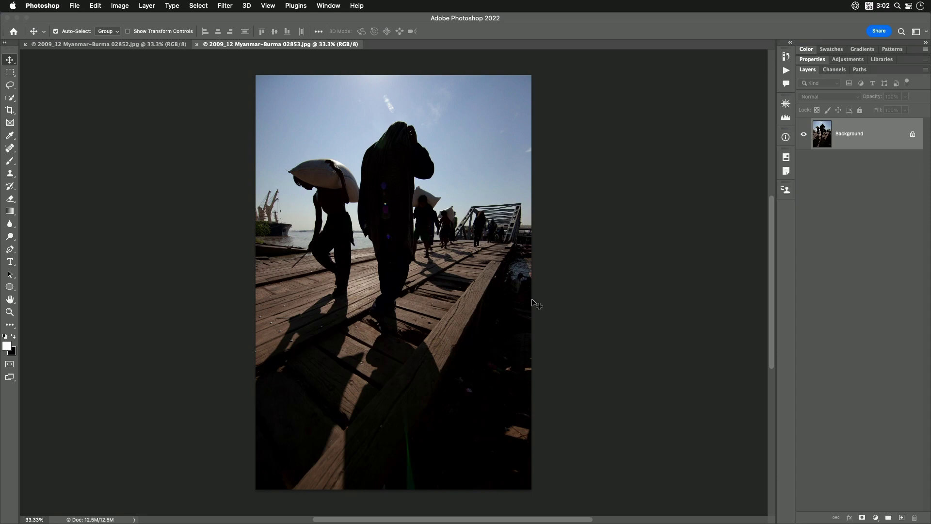
pyautogui.press('super+v')
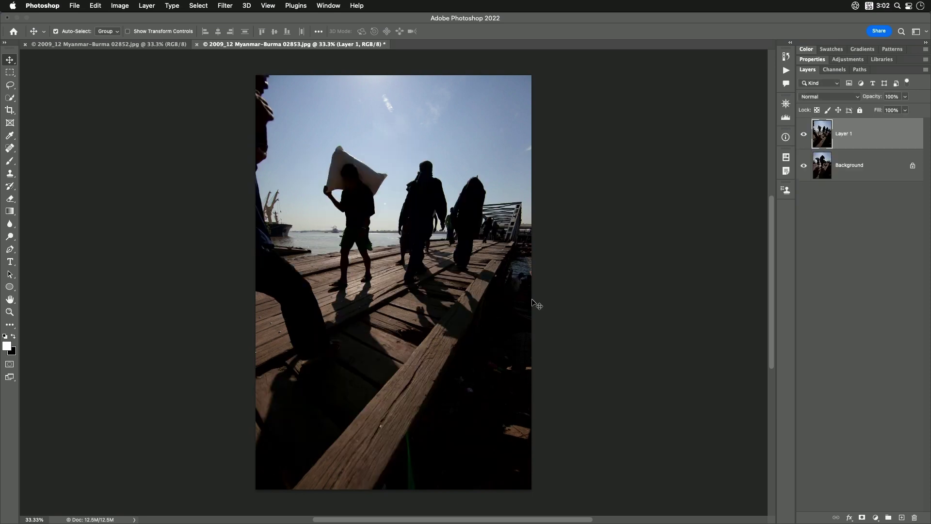
# Copy the whole 2009_12 Myanmar-Burma 02852.jpg image, close it, and paste it as the top layer of the 02853.jpg document
pyautogui.click(103, 44)
pyautogui.press('super')
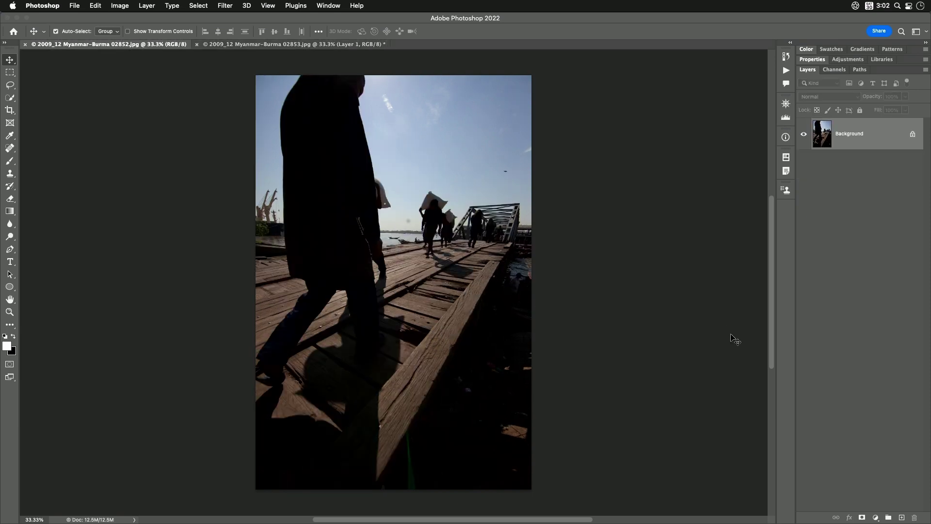
pyautogui.press('super+a')
pyautogui.press('super+w')
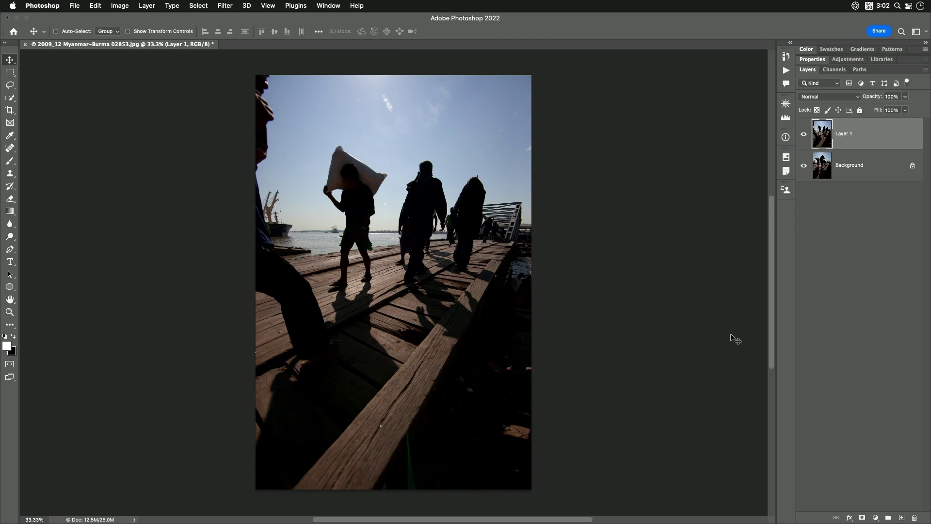
pyautogui.press('super+v')
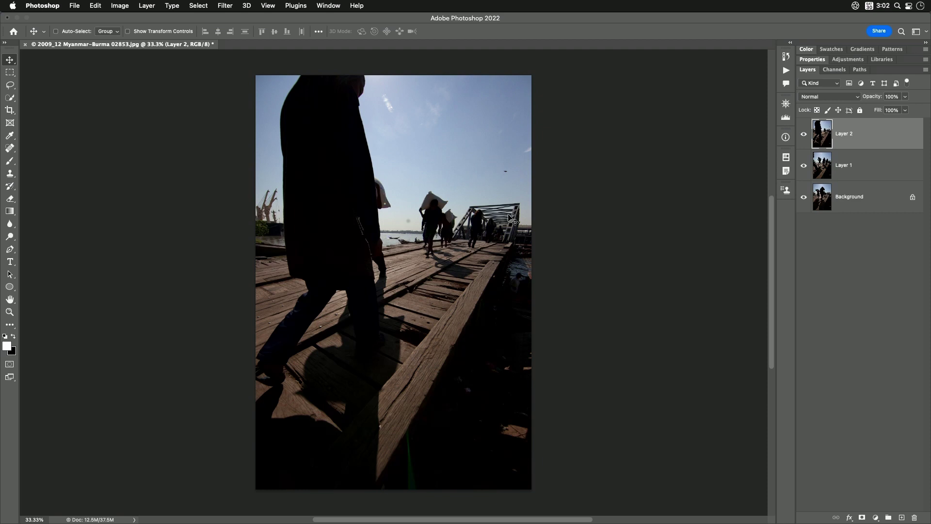
# Hide Layer 2 and Layer 1 and show them again to compare the positions of the three bridge photos
pyautogui.click(804, 135)
pyautogui.click(804, 165)
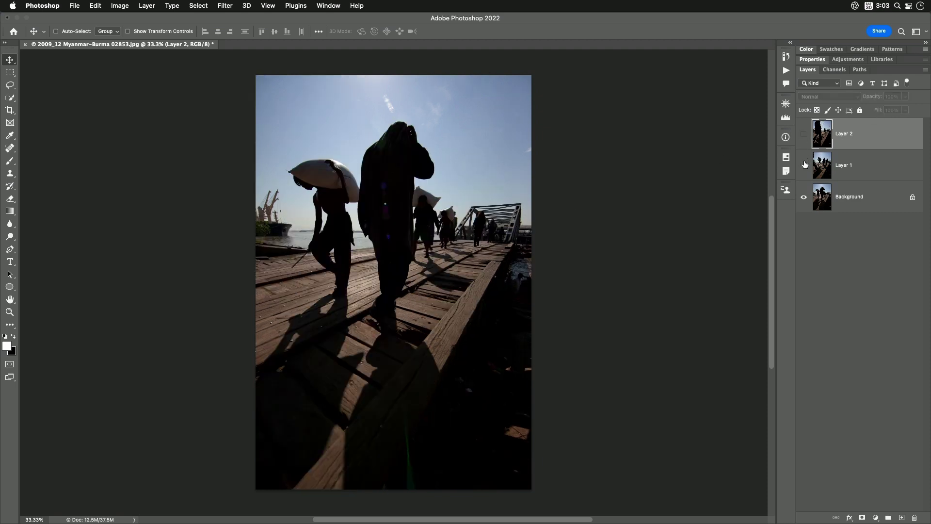
pyautogui.click(804, 165)
pyautogui.click(803, 135)
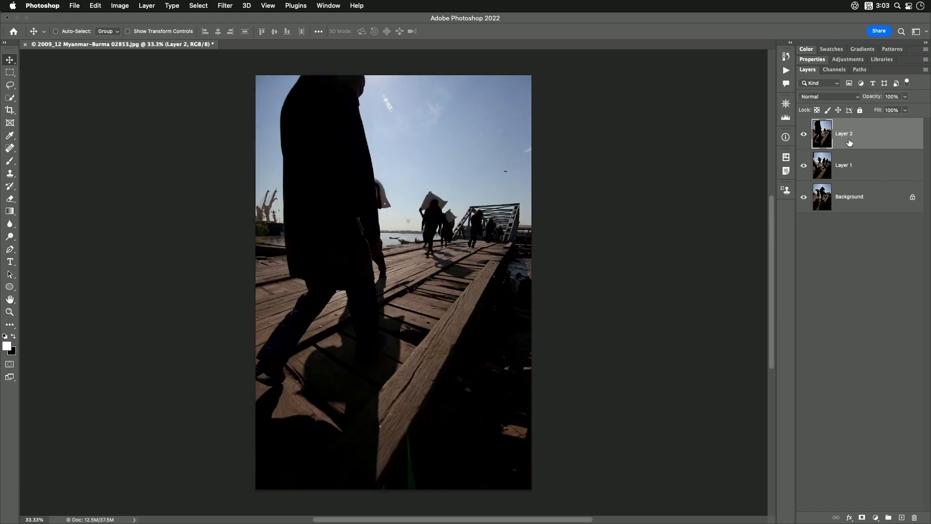
# Select all three bridge photo layers and align them with Auto-Align Layers using the Auto projection
pyautogui.keyDown('shift'); pyautogui.click(853, 203); pyautogui.keyUp('shift')
pyautogui.click(95, 6)
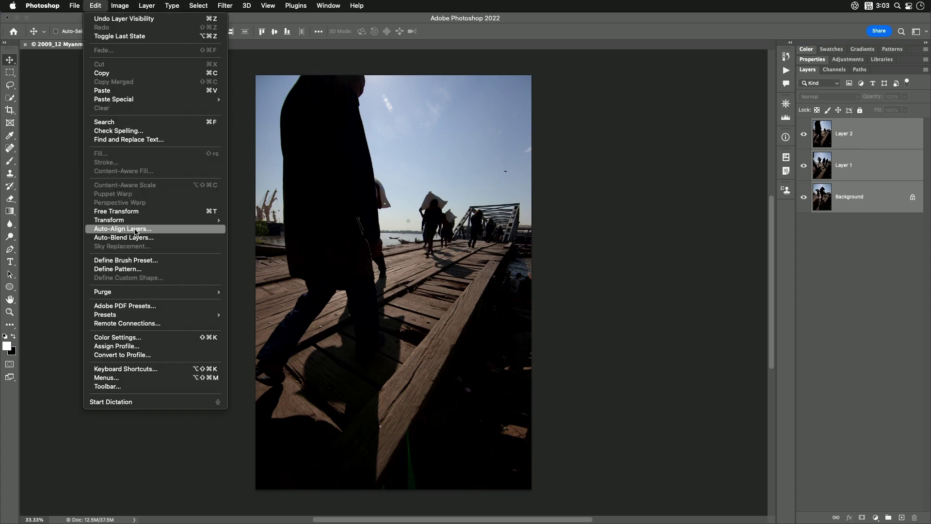
pyautogui.click(136, 230)
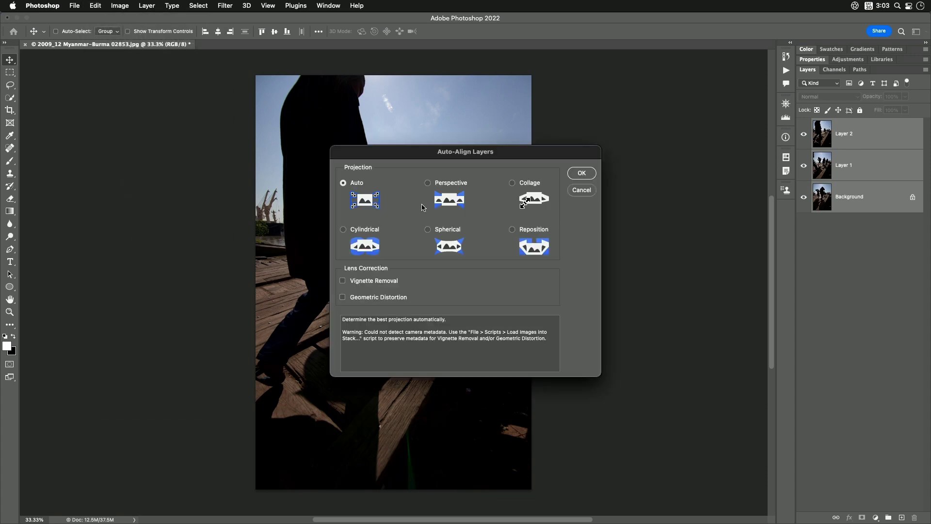
pyautogui.click(582, 174)
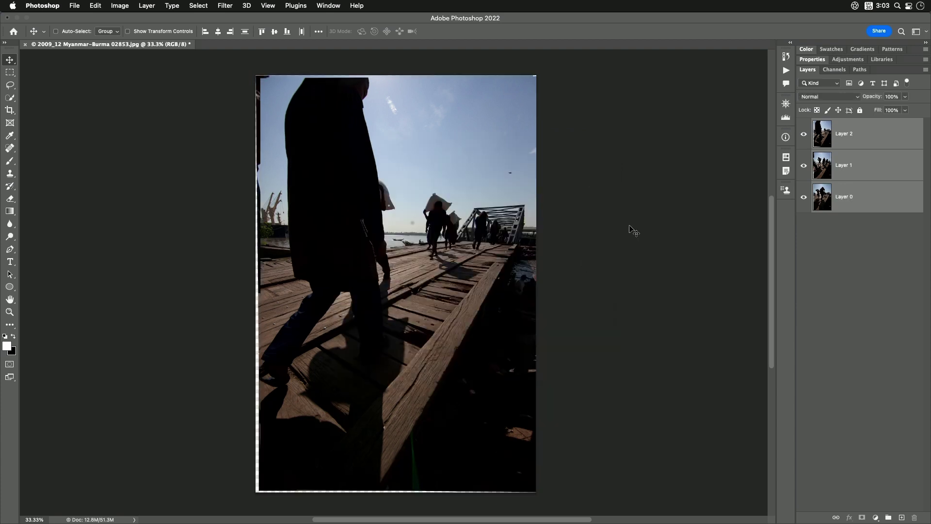
# Check the alignment by hiding and showing Layer 2, and make Layer 2 the only selected layer
pyautogui.click(803, 135)
pyautogui.click(804, 135)
pyautogui.click(835, 140)
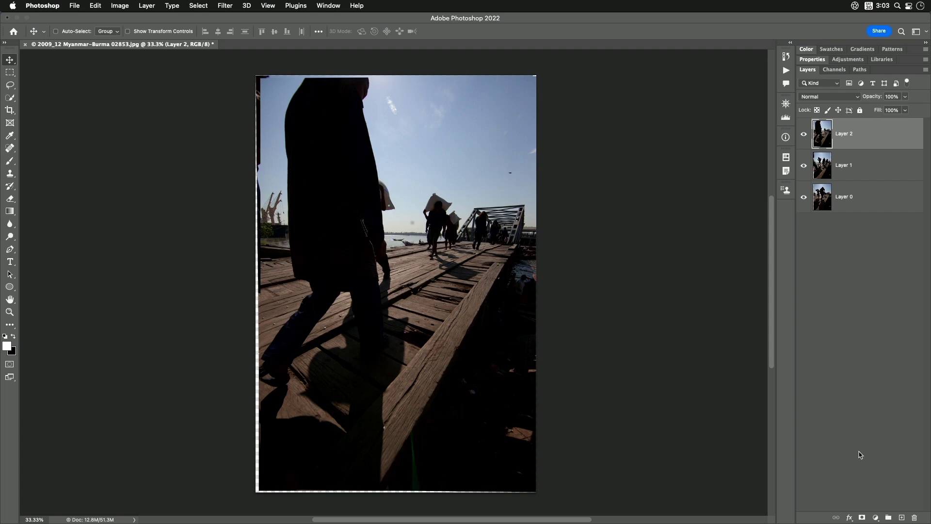
# Restrict Layer 2 to the red channel by turning off G and B in its advanced blending options
pyautogui.click(851, 517)
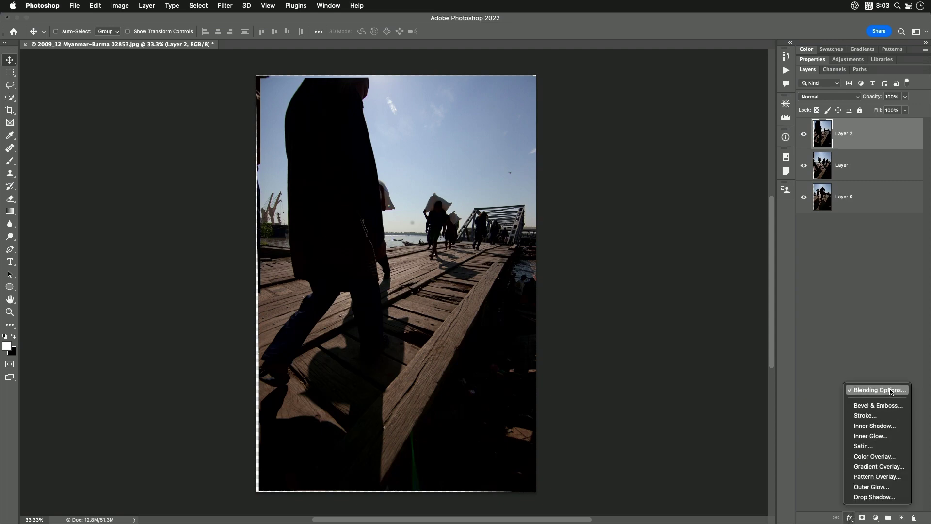
pyautogui.click(873, 234)
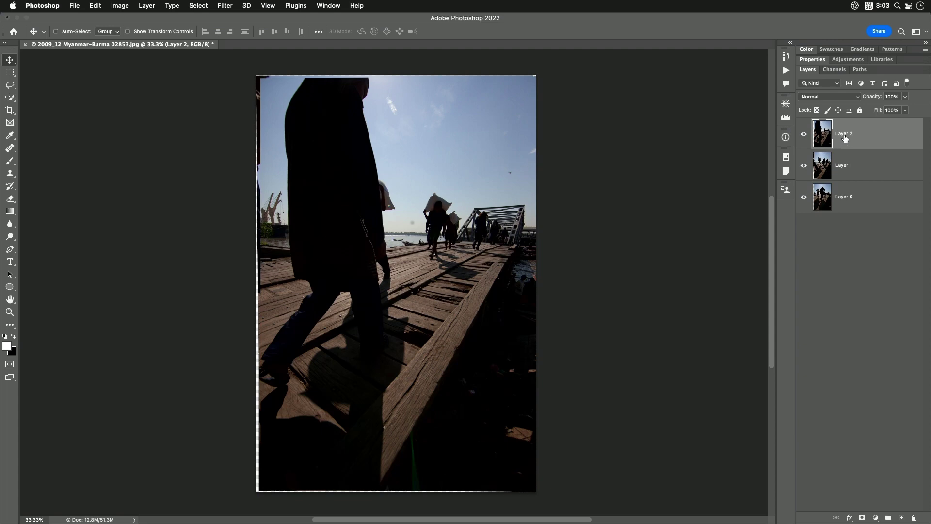
pyautogui.doubleClick(878, 134)
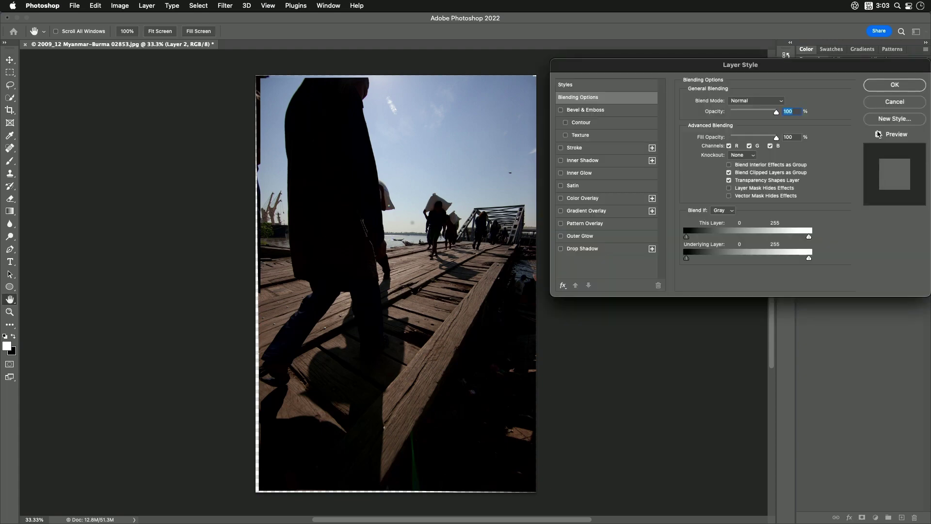
pyautogui.click(750, 146)
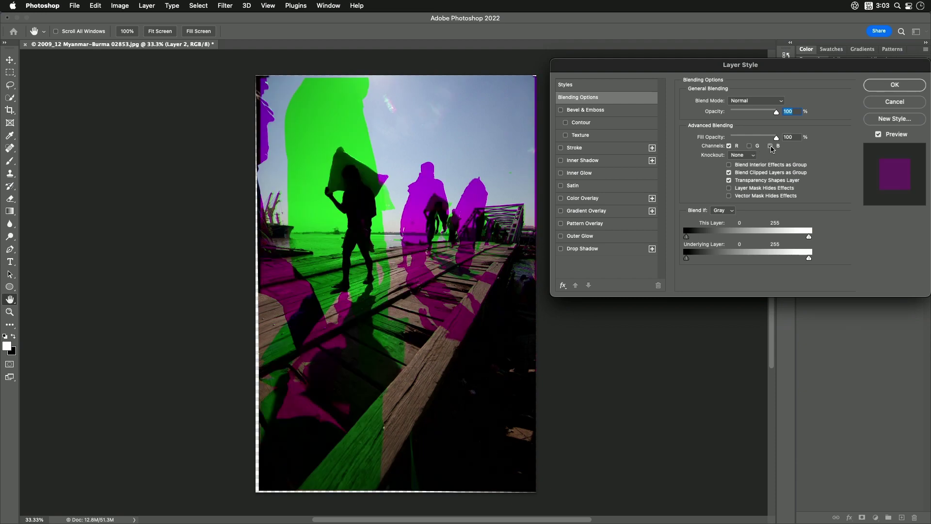
pyautogui.click(772, 146)
pyautogui.click(888, 89)
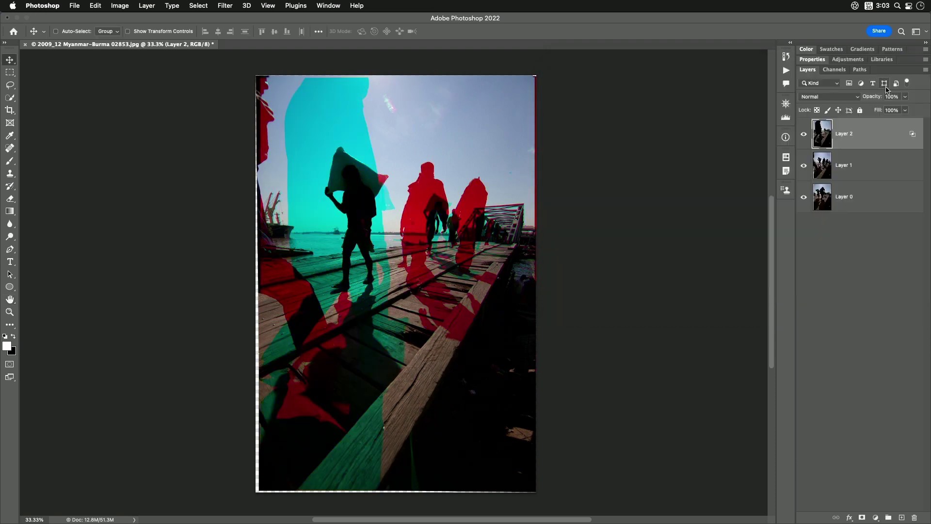
# Restrict Layer 1 to the green channel by turning off R and B in its advanced blending options
pyautogui.click(869, 167)
pyautogui.doubleClick(882, 170)
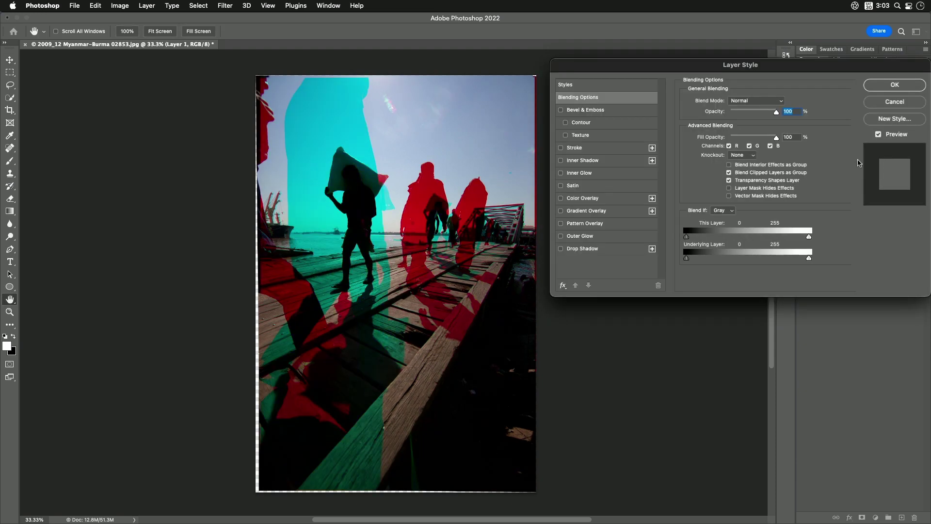
pyautogui.click(729, 146)
pyautogui.click(772, 147)
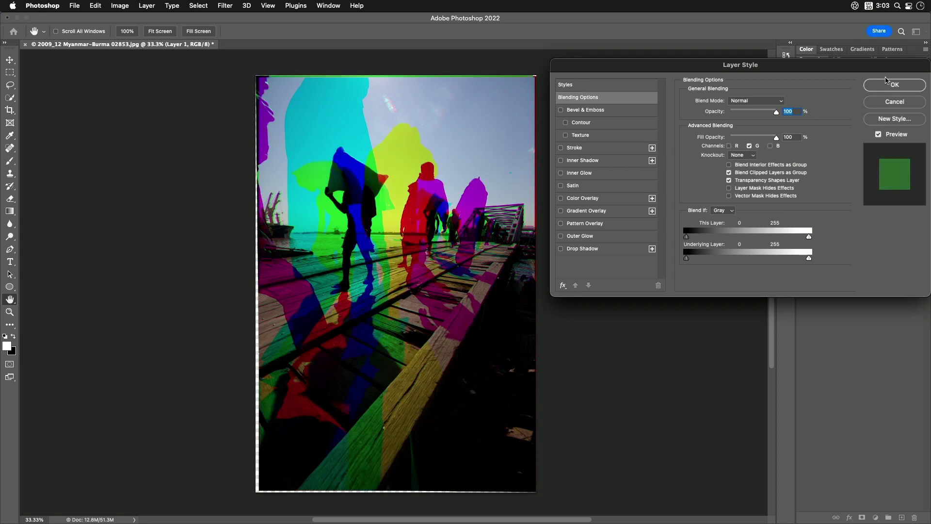
pyautogui.click(894, 84)
# Restrict Layer 0 to the blue channel by turning off R and G in its advanced blending options
pyautogui.click(890, 195)
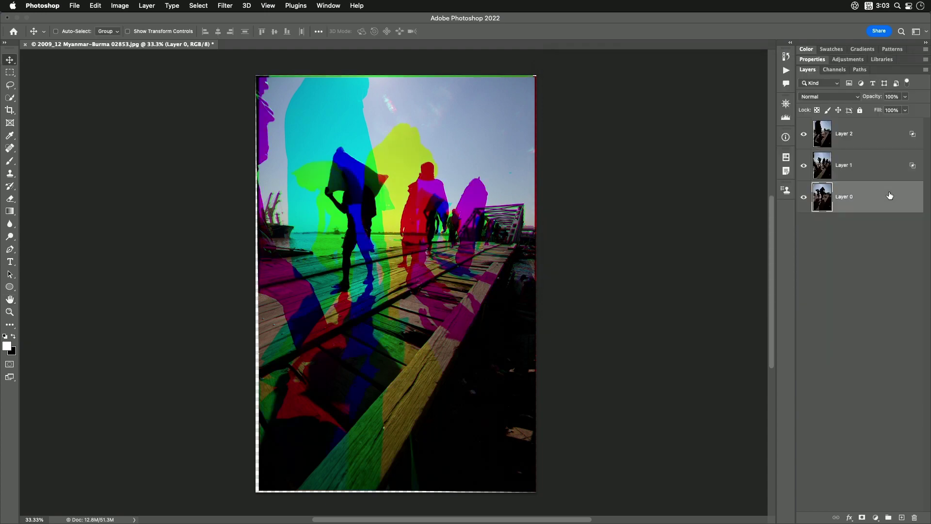
pyautogui.doubleClick(891, 196)
pyautogui.click(729, 146)
pyautogui.click(749, 146)
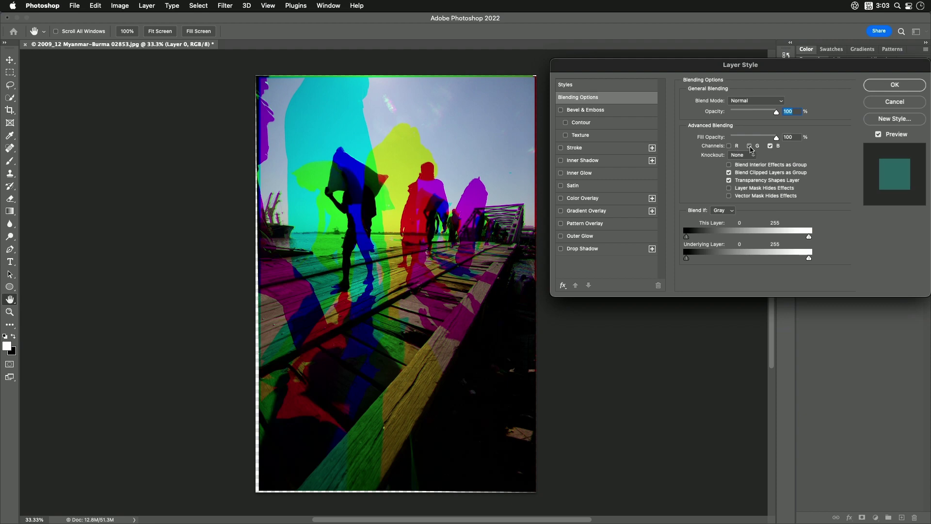
pyautogui.click(895, 86)
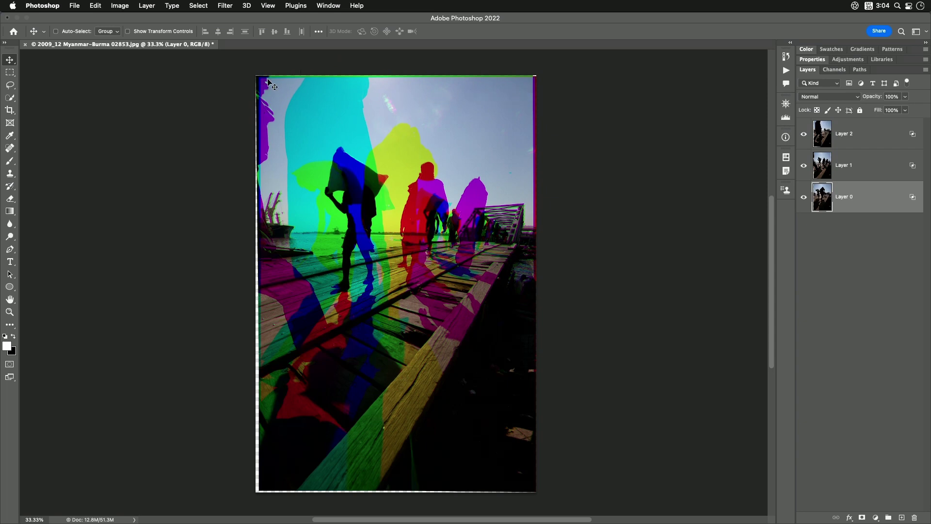
# Clear the square crop ratio and crop the composite slightly inside all four sides to trim the uneven alignment edges
pyautogui.click(10, 111)
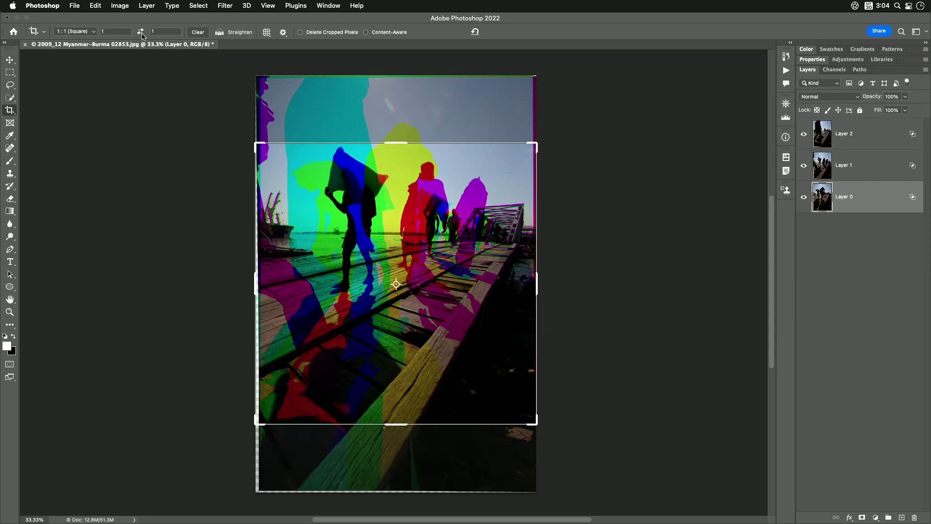
pyautogui.click(198, 33)
pyautogui.moveTo(396, 144); pyautogui.dragTo(393, 114)
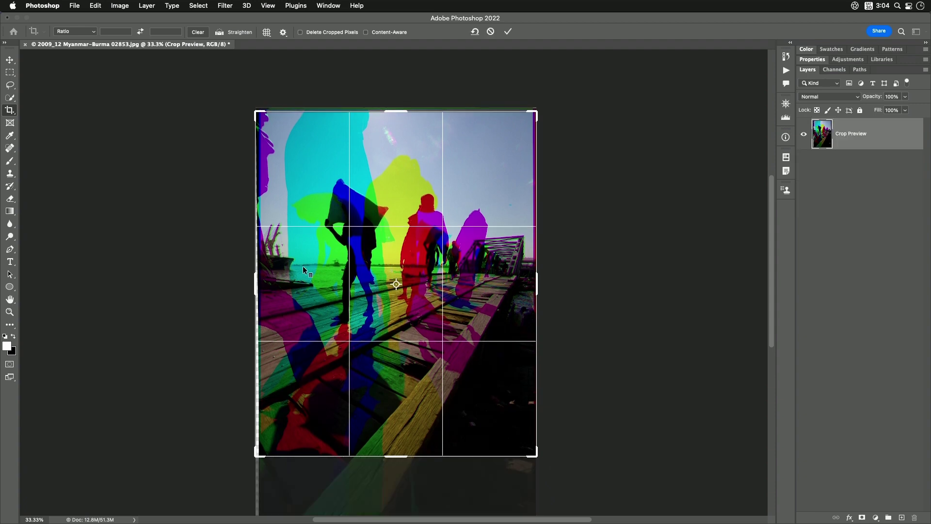
pyautogui.moveTo(251, 285); pyautogui.dragTo(258, 285)
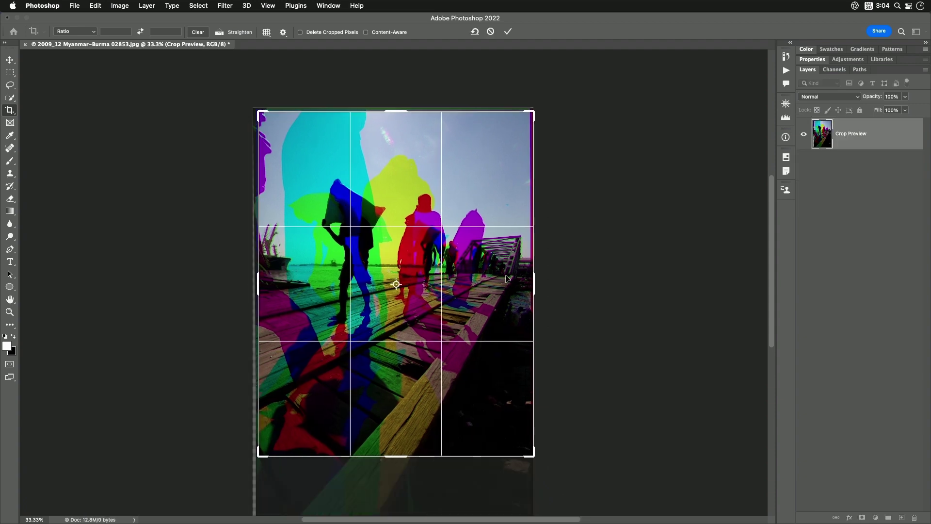
pyautogui.moveTo(537, 277); pyautogui.dragTo(533, 279)
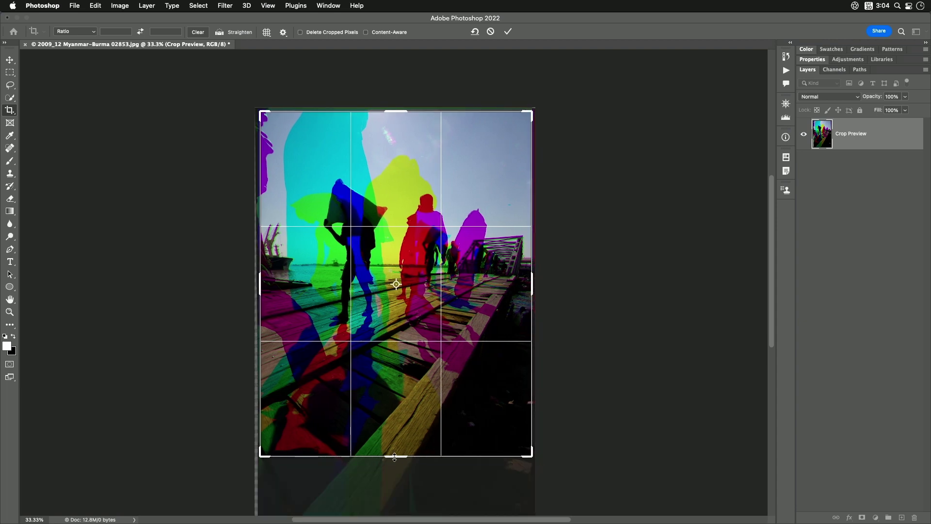
pyautogui.moveTo(394, 457); pyautogui.dragTo(397, 489)
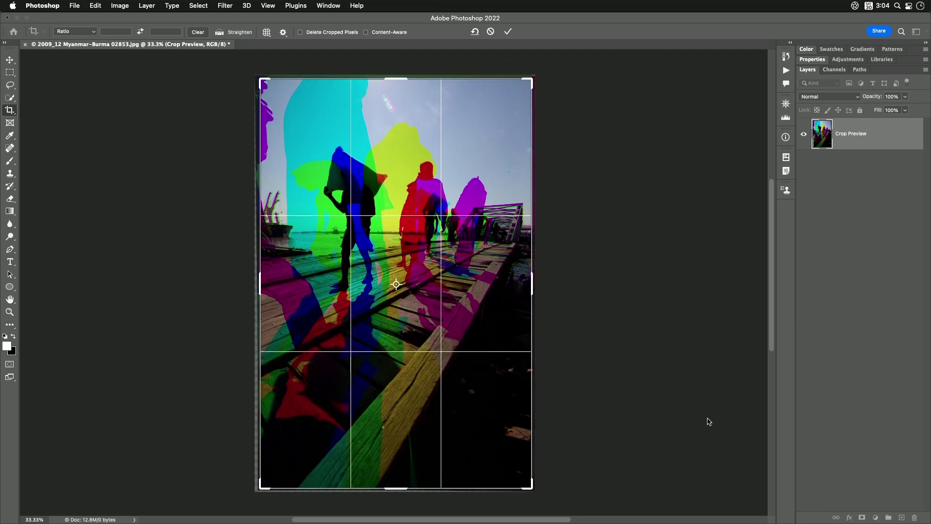
pyautogui.press('Return')
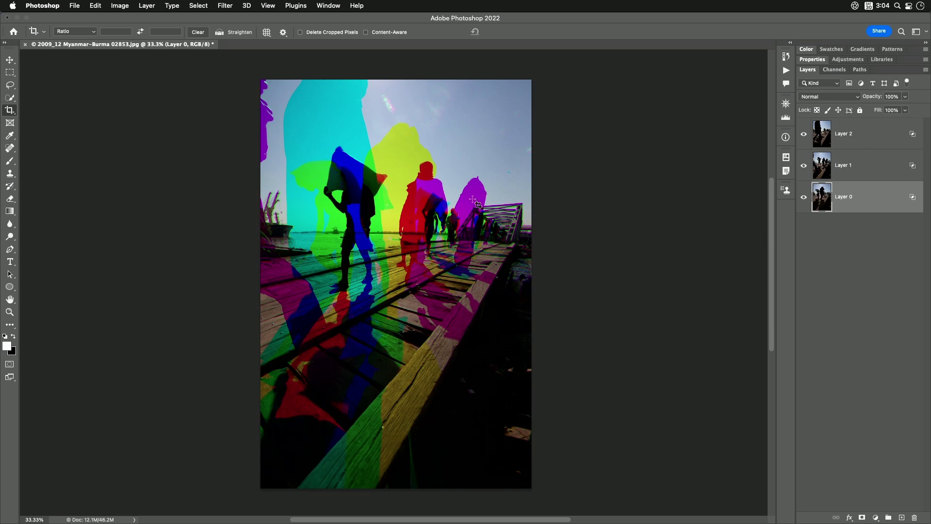
pyautogui.press('h')
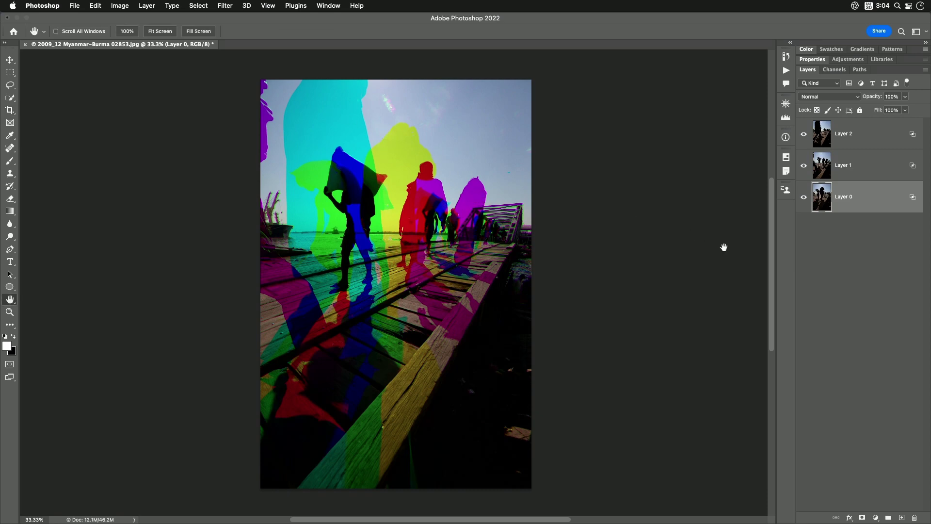
# Switch Layer 2 from the red channel to the blue channel only in its blending options
pyautogui.doubleClick(912, 135)
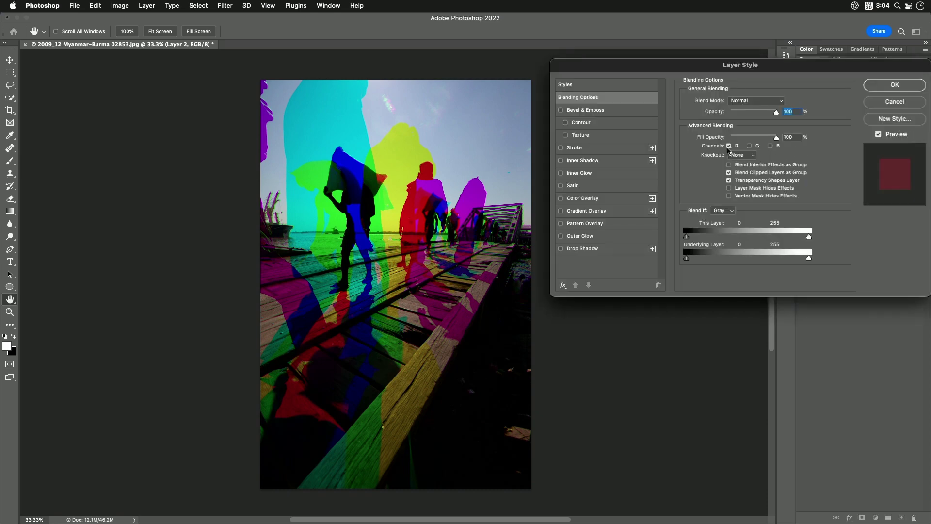
pyautogui.click(770, 147)
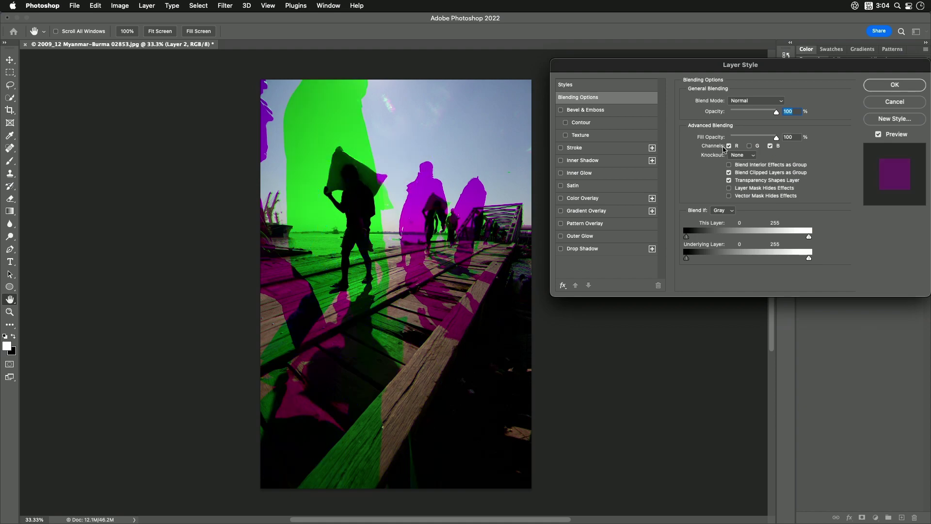
pyautogui.click(729, 146)
pyautogui.click(894, 85)
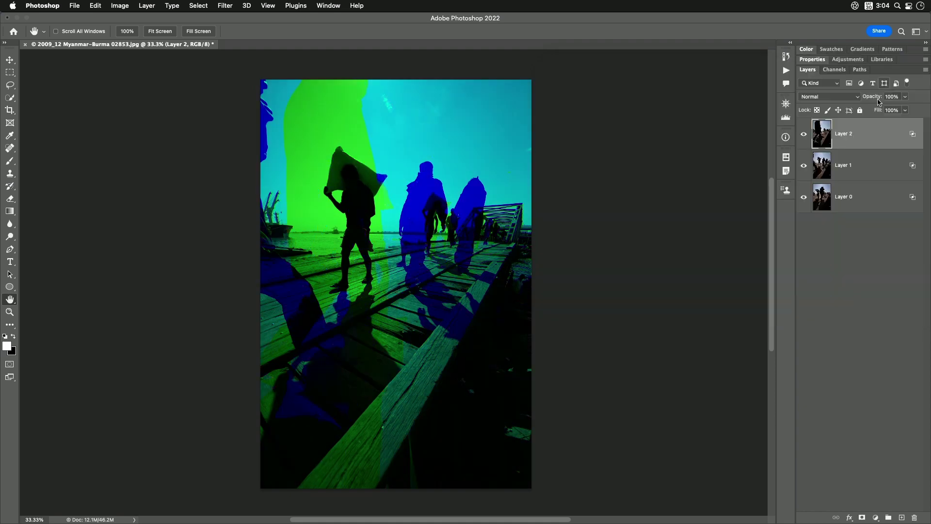
# Switch Layer 0 from the blue channel to the red channel only in its blending options
pyautogui.doubleClick(913, 199)
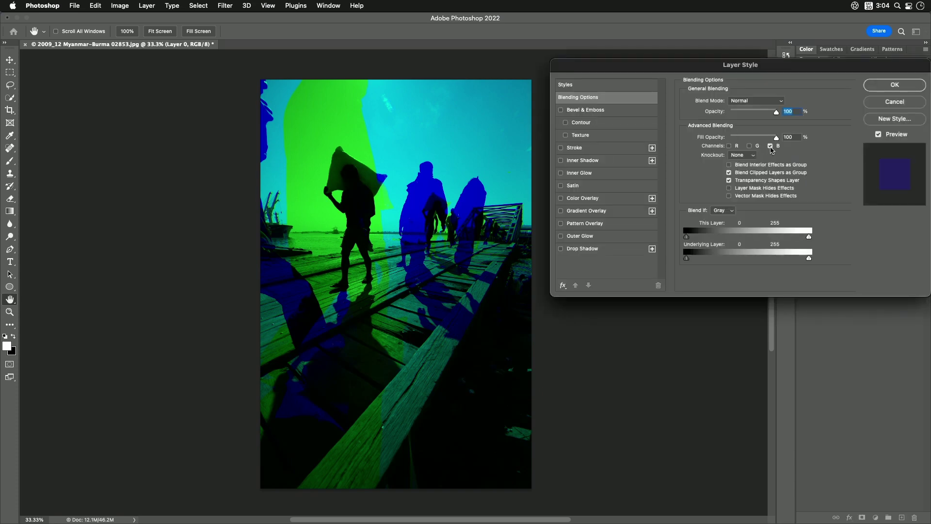
pyautogui.click(771, 147)
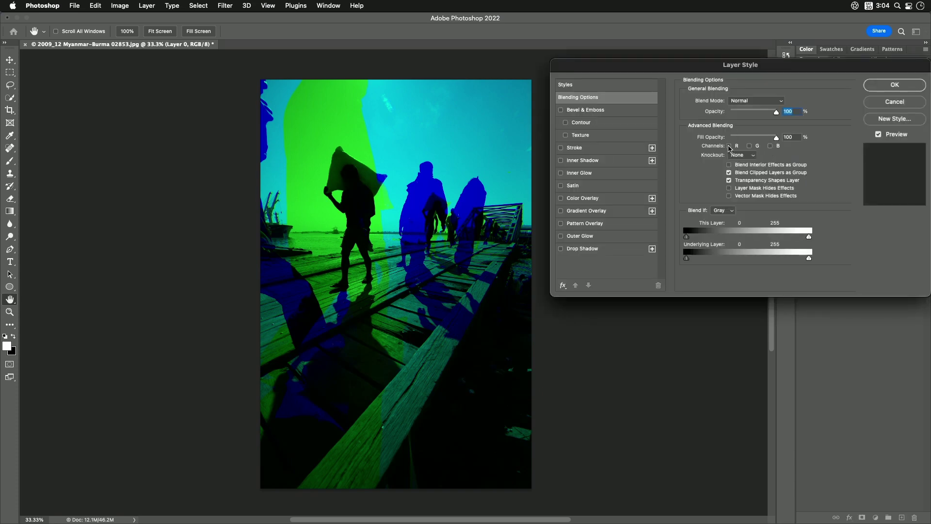
pyautogui.click(730, 147)
pyautogui.click(890, 88)
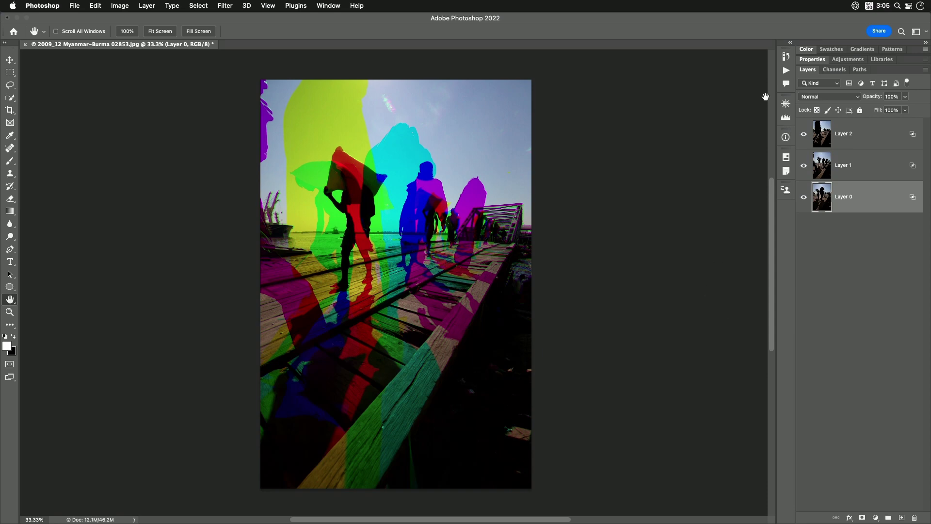
# Run the action "Top 3 Layers -> ALL in Grid" on the bridge photos and enlarge the resulting grid to 50%
pyautogui.click(787, 70)
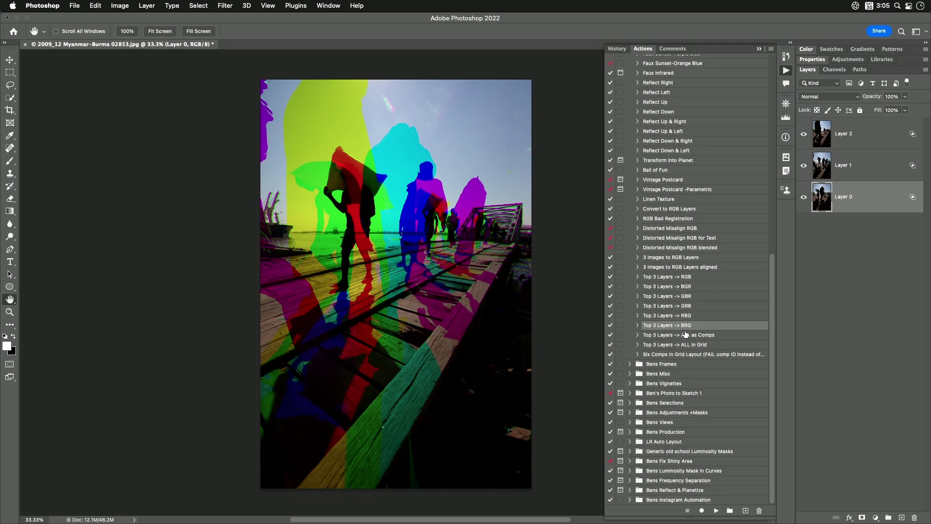
pyautogui.click(674, 345)
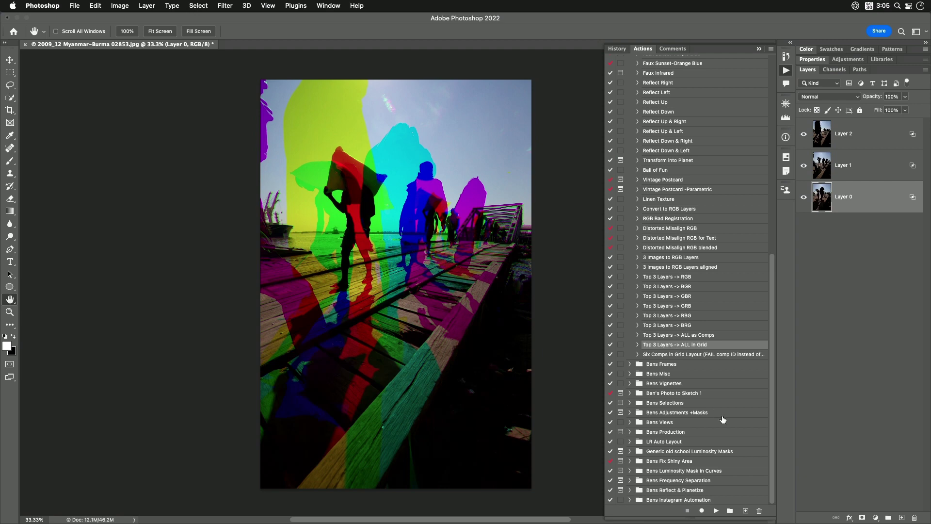
pyautogui.click(717, 511)
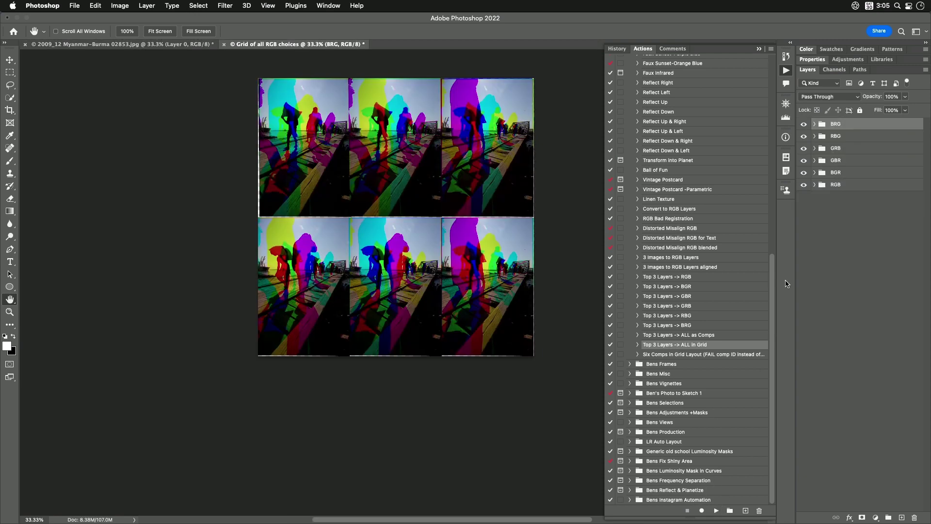
pyautogui.click(442, 106)
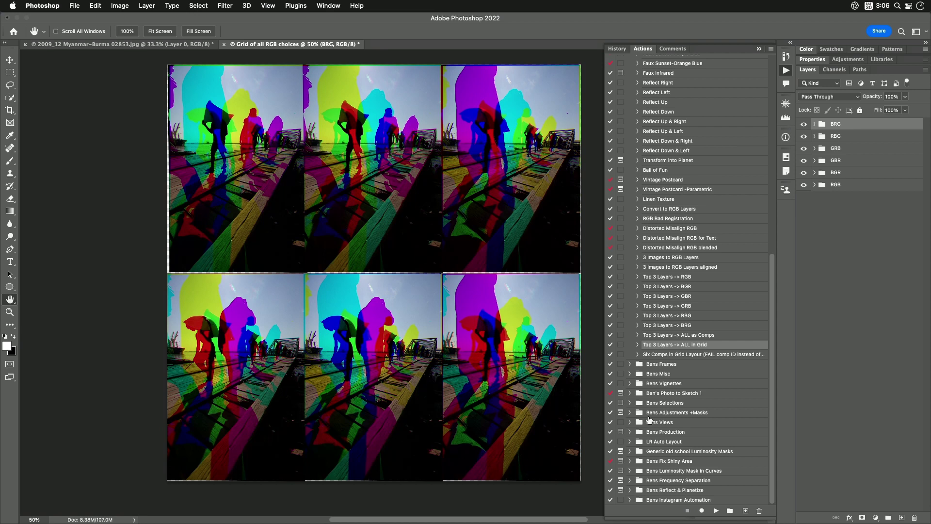
# Close all open documents and create a new 1707 x 2560 pixel, 240 ppi RGB document with a white background
pyautogui.click(786, 70)
pyautogui.press('alt+super+w')
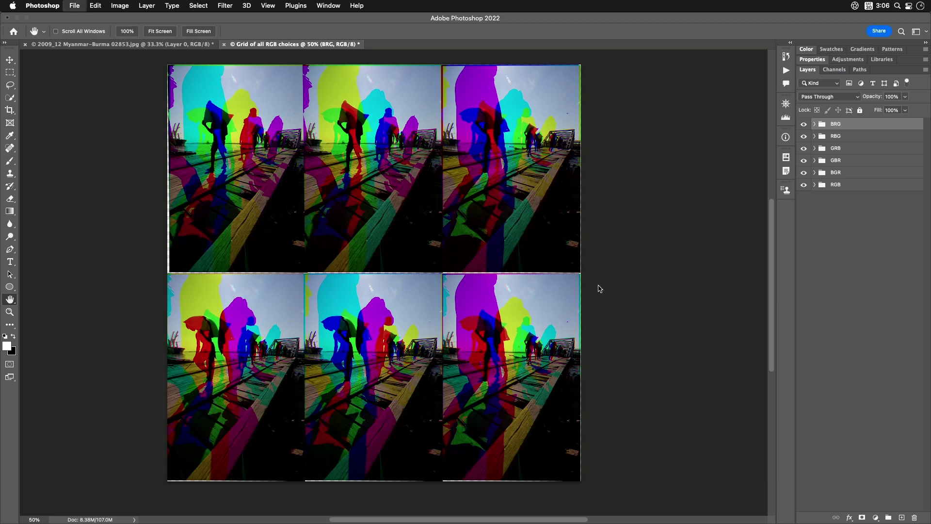
pyautogui.press('super+n')
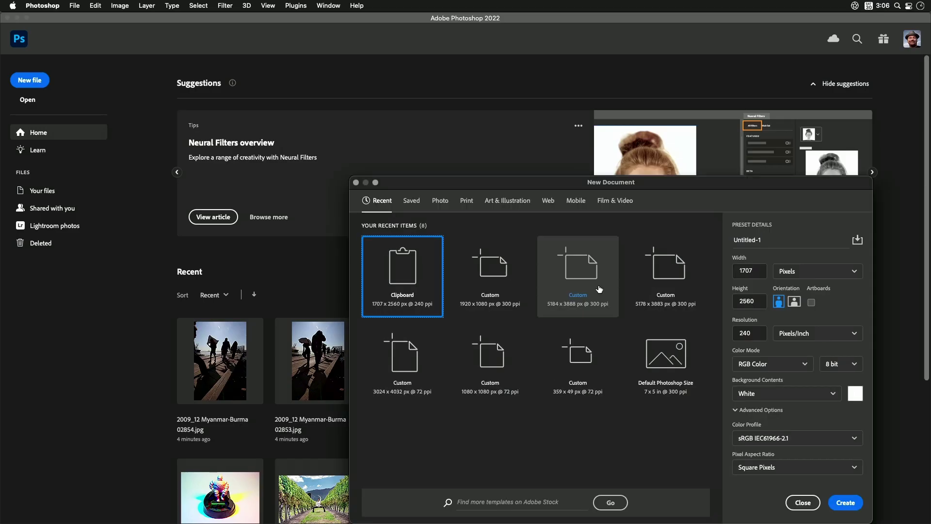
pyautogui.press('Return')
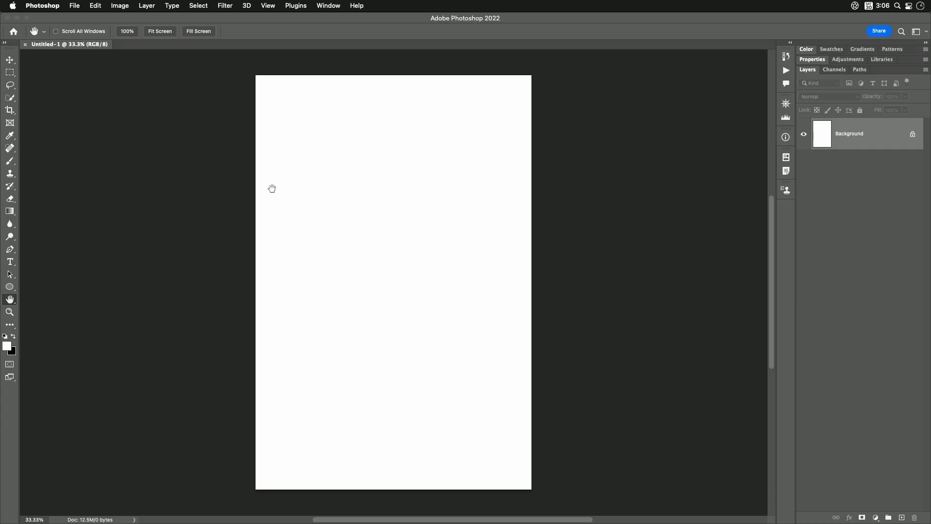
# Add the word TEXT in black Museo Slab 700 at 139 pt across the upper half of the page
pyautogui.press('t')
pyautogui.click(290, 241)
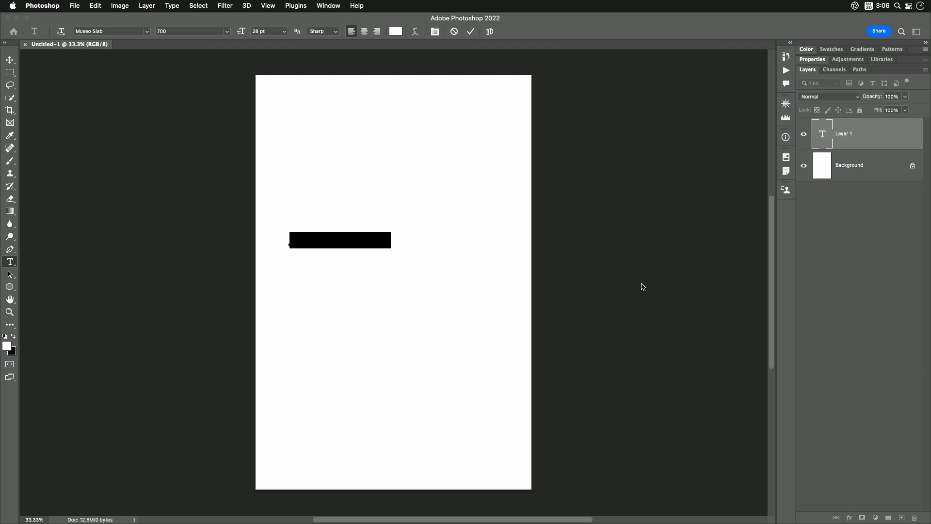
pyautogui.write('Text')
pyautogui.press('super+a')
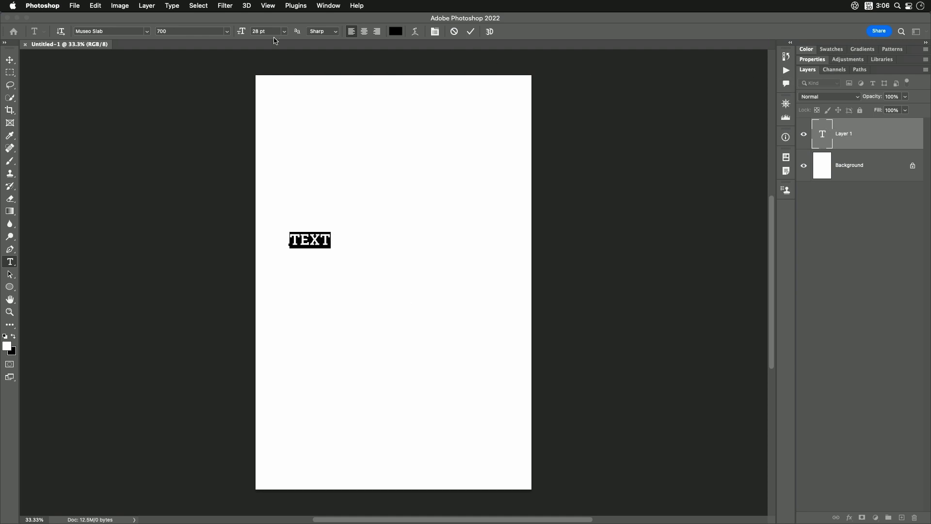
pyautogui.moveTo(242, 32); pyautogui.dragTo(295, 32)
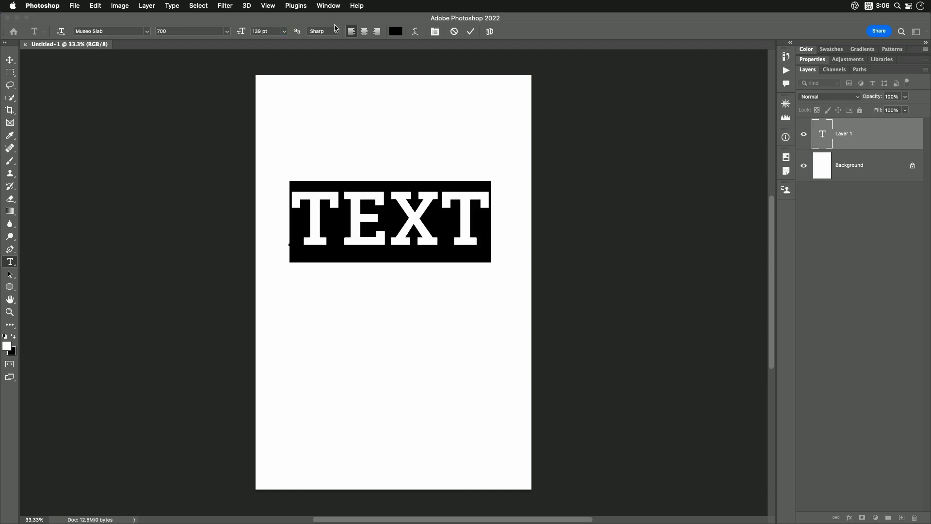
pyautogui.click(4, 62)
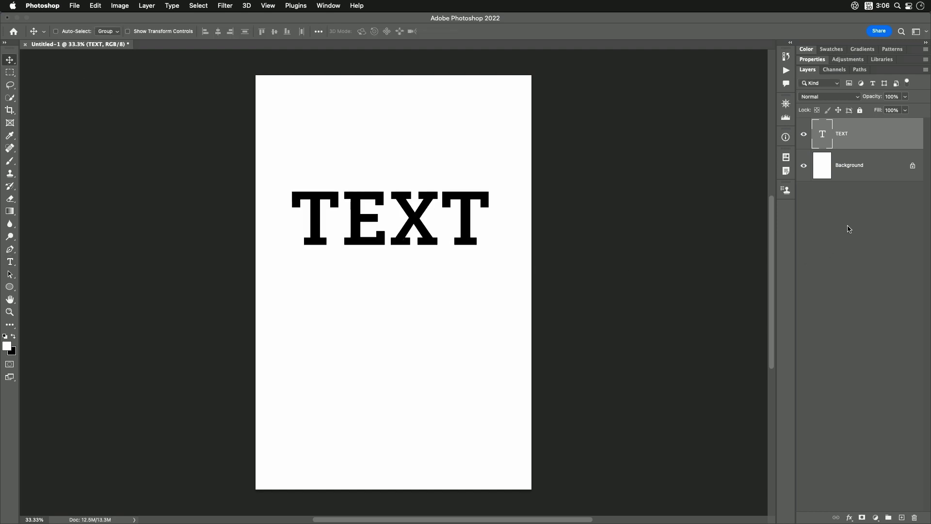
# Duplicate the TEXT layer twice to make three stacked text layers
pyautogui.press('super')
pyautogui.press('super+j')
pyautogui.press('super+j')
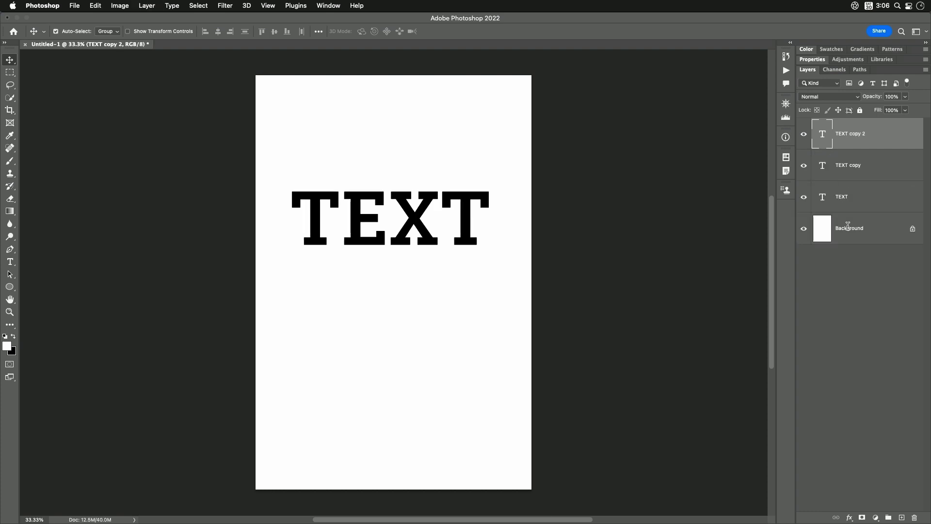
pyautogui.click(148, 5)
pyautogui.moveTo(150, 18)
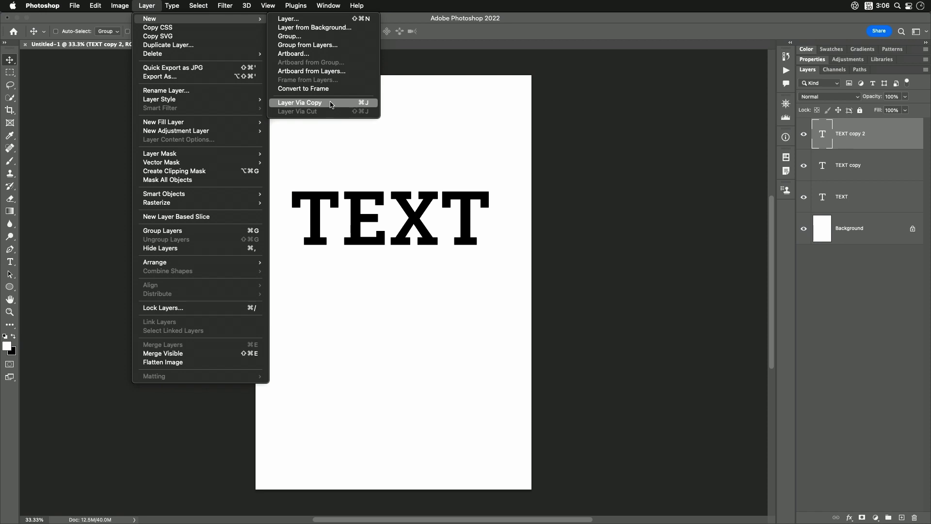
pyautogui.press('Escape')
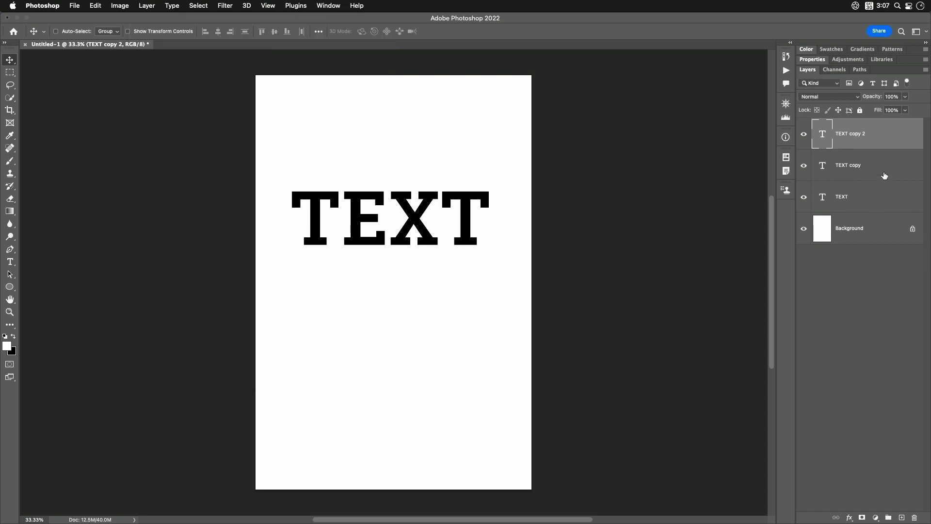
# Restrict the TEXT copy 2 layer's blending to the red channel only
pyautogui.doubleClick(898, 137)
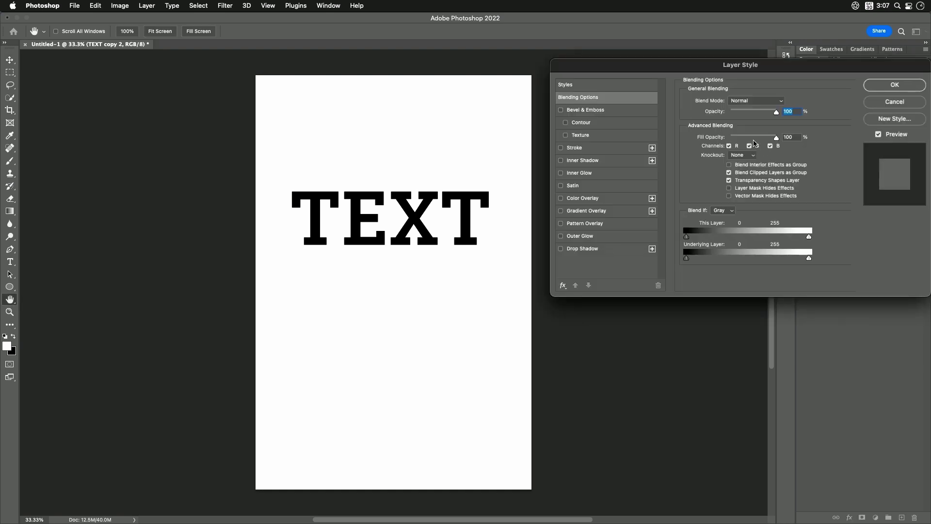
pyautogui.click(749, 146)
pyautogui.click(770, 146)
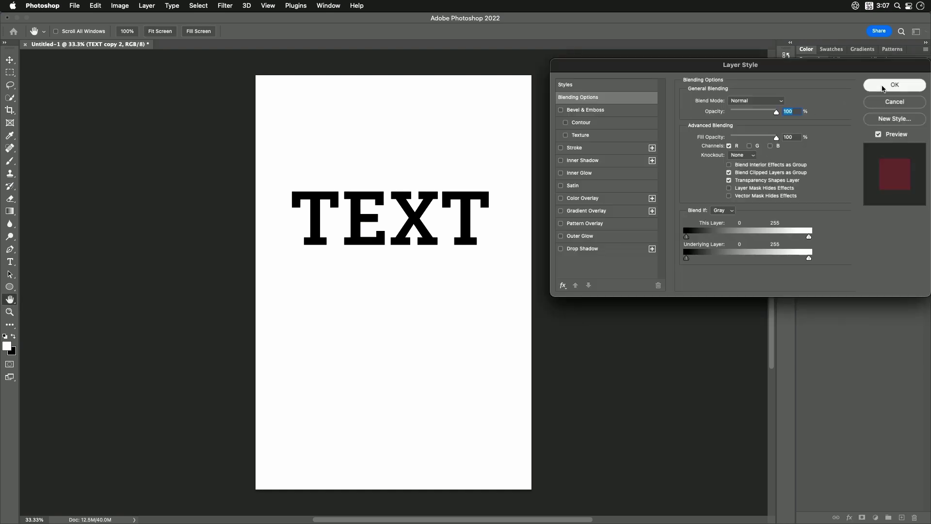
pyautogui.click(895, 85)
# Restrict the TEXT copy layer's blending to the green channel only
pyautogui.click(888, 167)
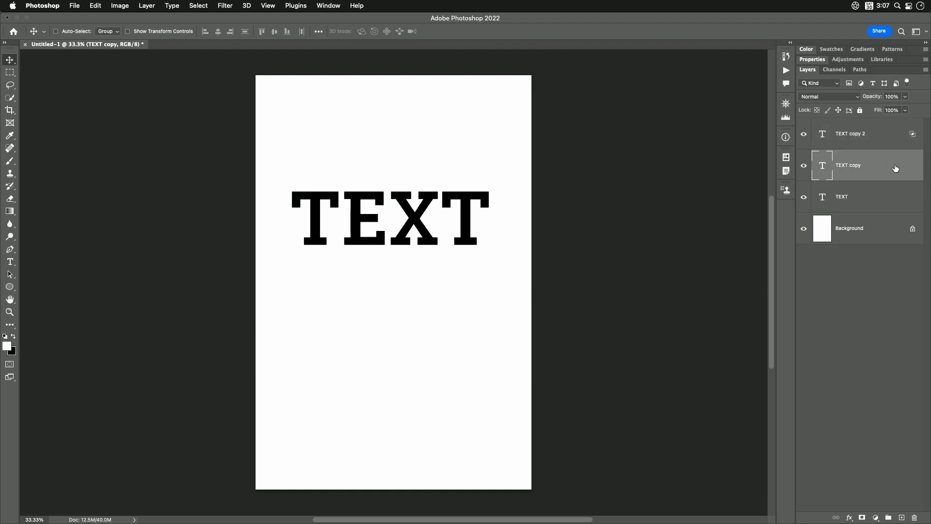
pyautogui.doubleClick(896, 167)
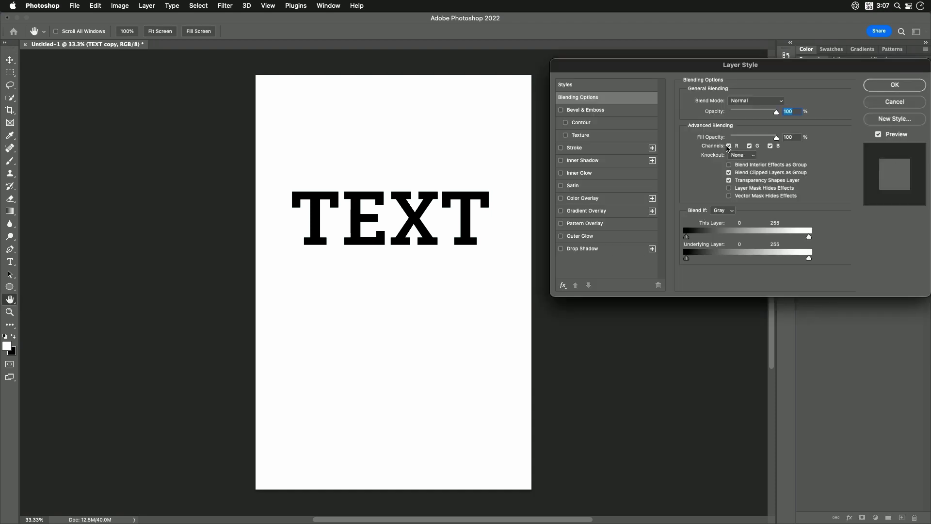
pyautogui.click(728, 146)
pyautogui.click(771, 146)
pyautogui.click(895, 85)
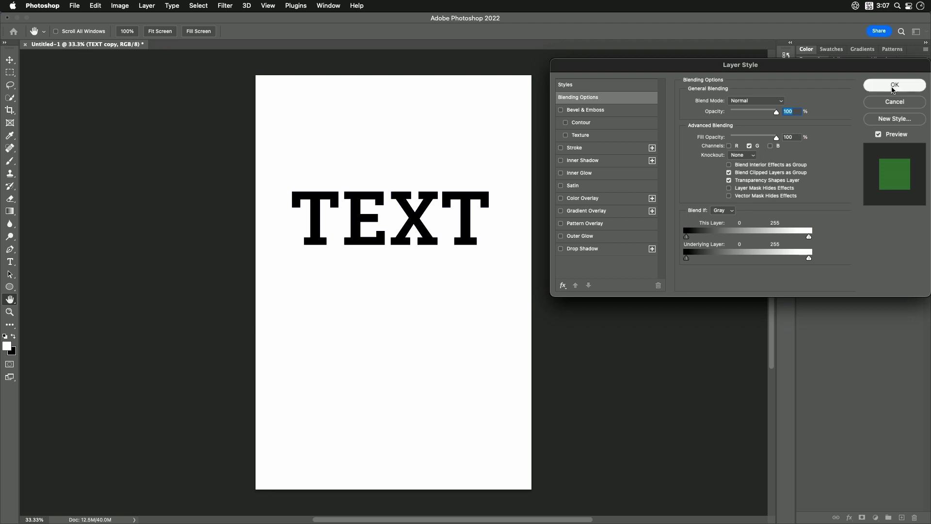
# Restrict the bottom TEXT layer's blending to the blue channel only
pyautogui.click(888, 196)
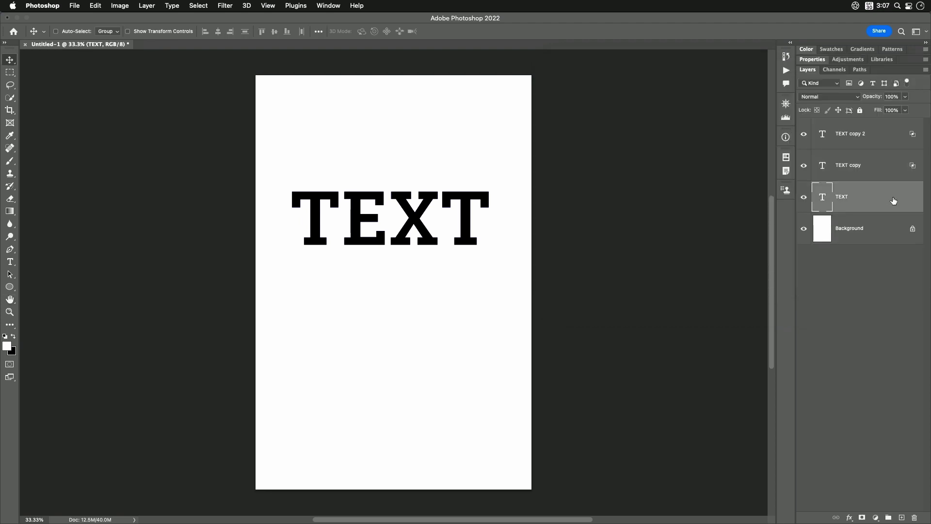
pyautogui.doubleClick(893, 200)
pyautogui.click(729, 146)
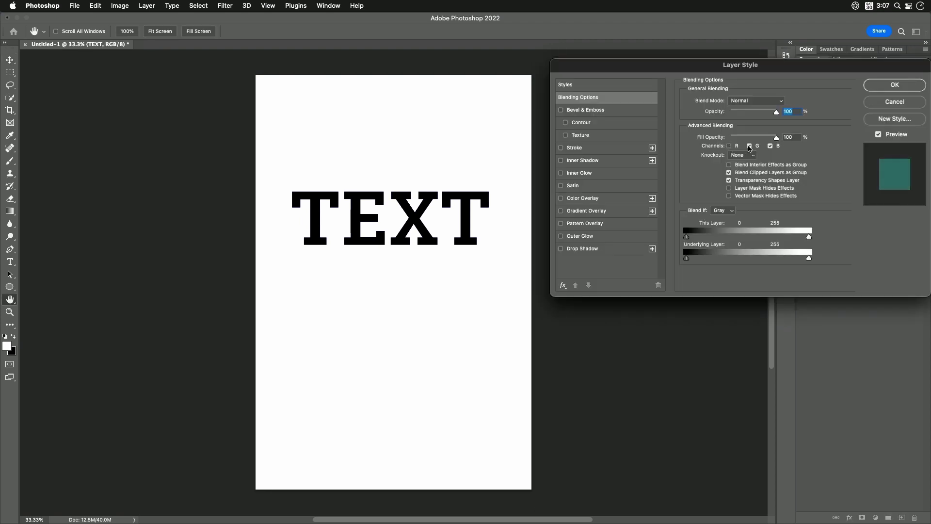
pyautogui.click(750, 146)
pyautogui.click(895, 85)
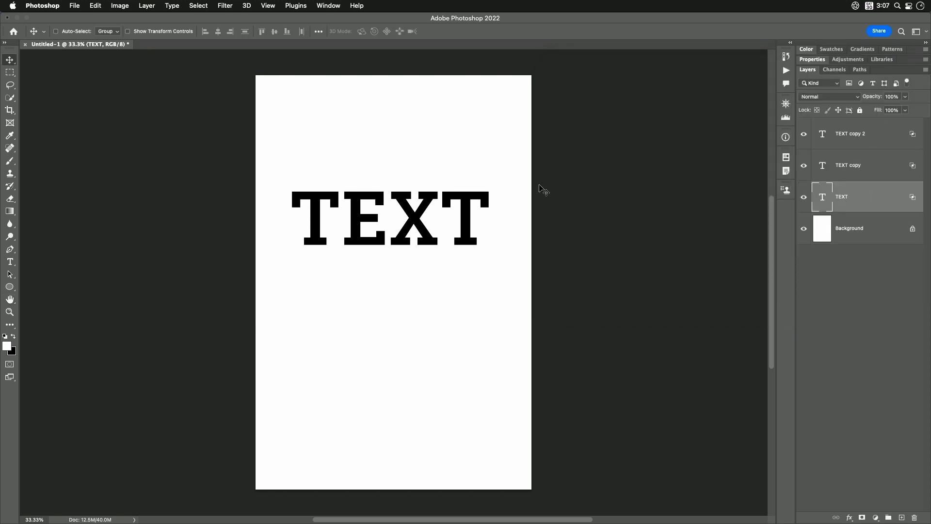
# Offset the TEXT layer slightly right and down, and the TEXT copy layer slightly left and up
pyautogui.moveTo(466, 245); pyautogui.dragTo(469, 246)
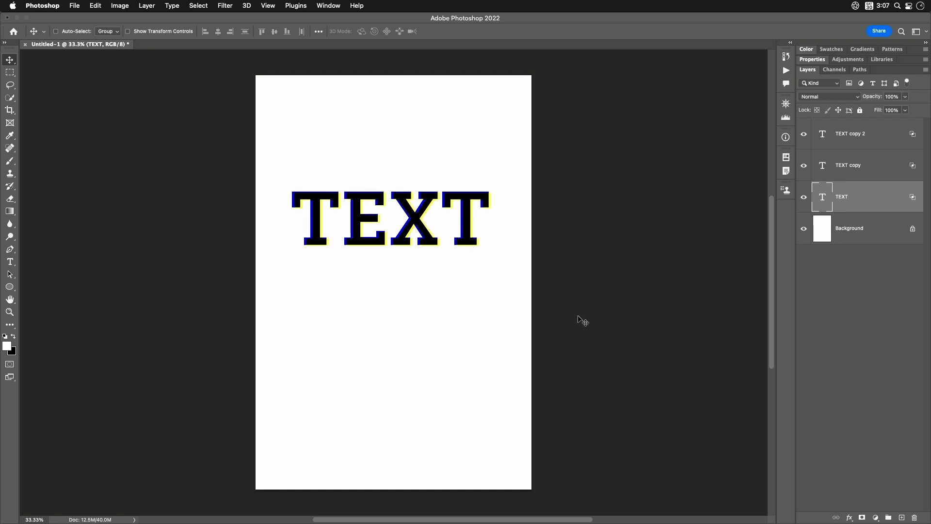
pyautogui.hotkey('shift', 'Down')
pyautogui.click(865, 173)
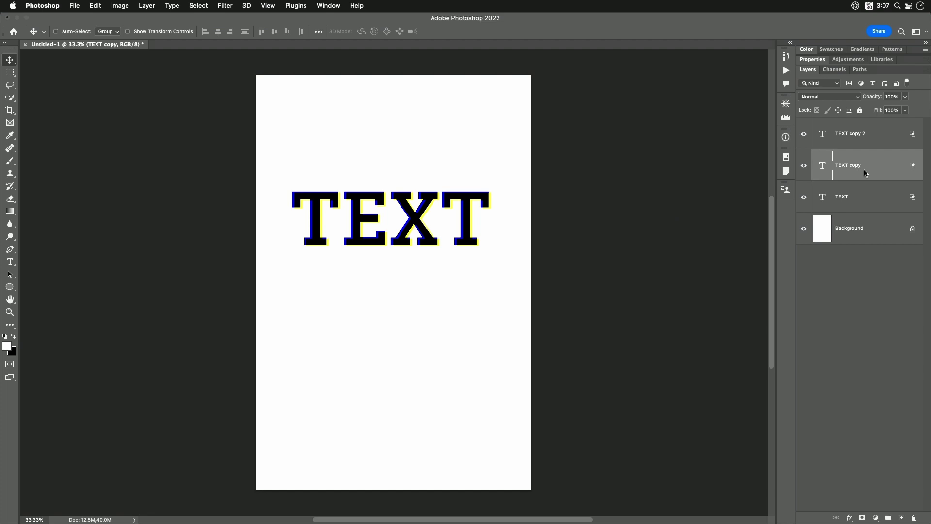
pyautogui.hotkey('shift', 'Left')
pyautogui.hotkey('shift', 'Up')
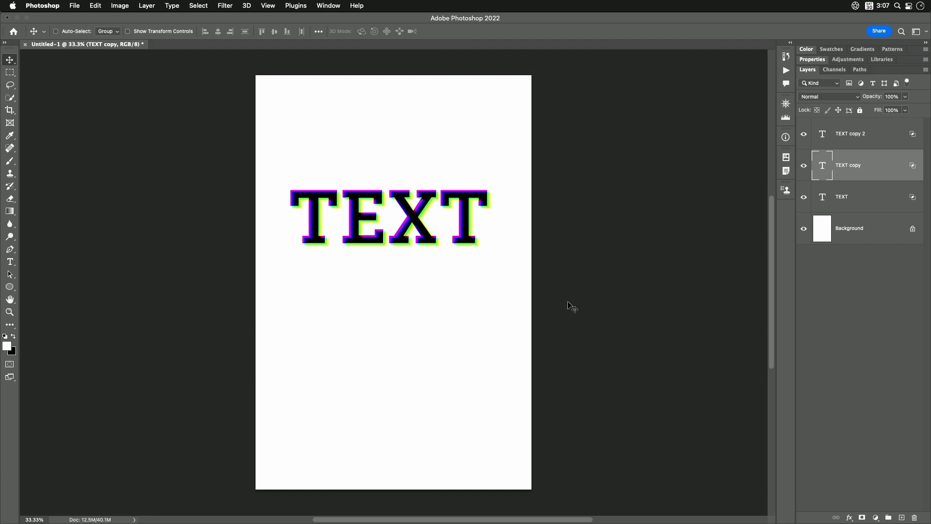
# Warp the TEXT copy layer with an Arc bend of 2.5%
pyautogui.scroll(1, 383, 242)
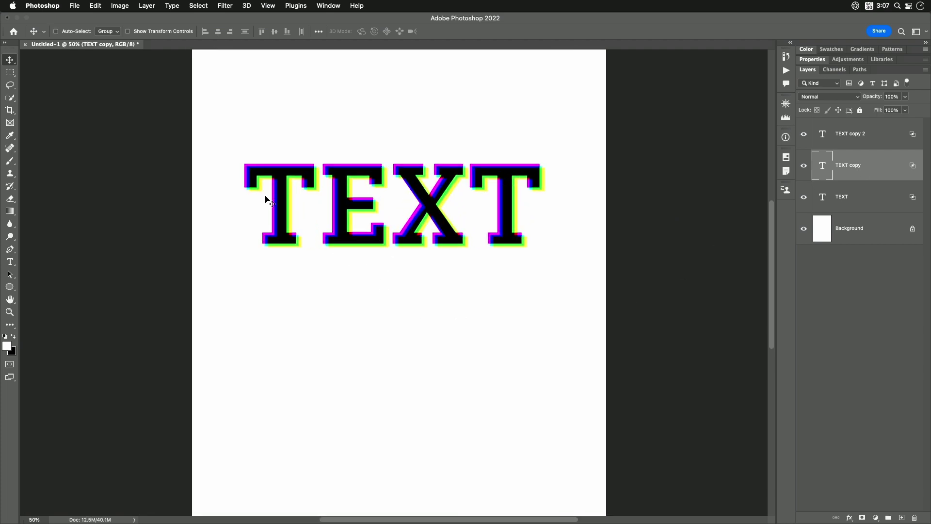
pyautogui.click(95, 5)
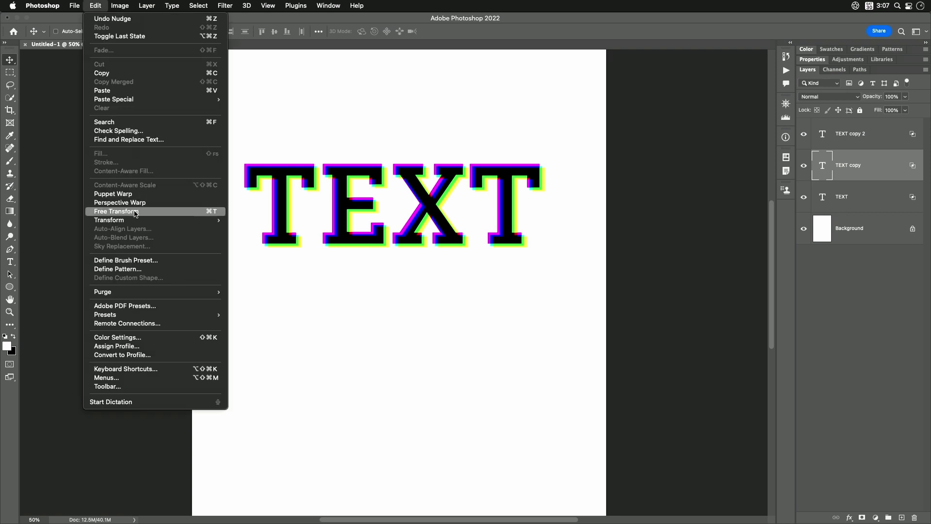
pyautogui.moveTo(136, 223)
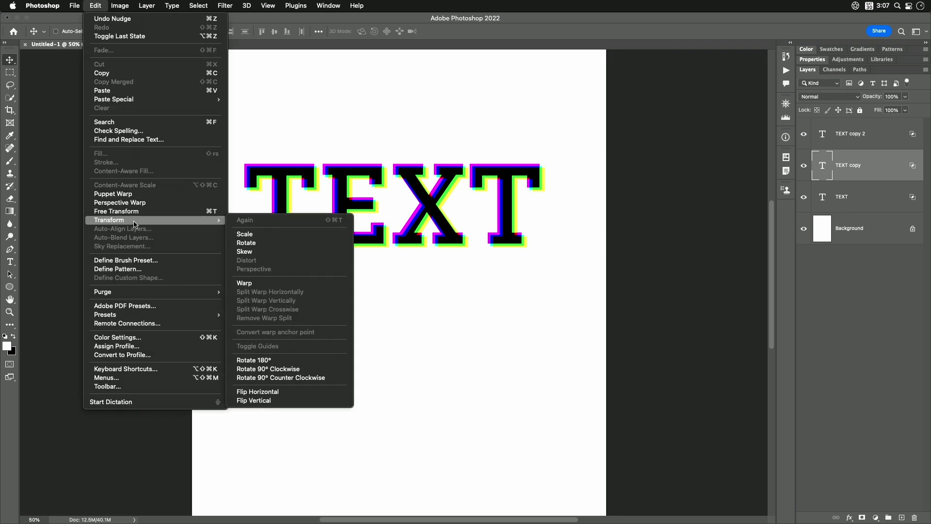
pyautogui.click(268, 282)
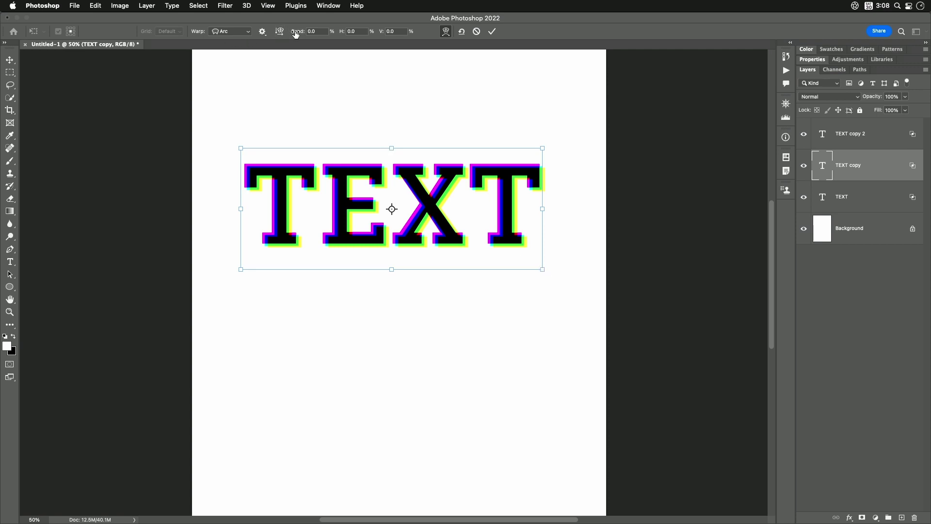
pyautogui.moveTo(296, 34); pyautogui.dragTo(308, 31)
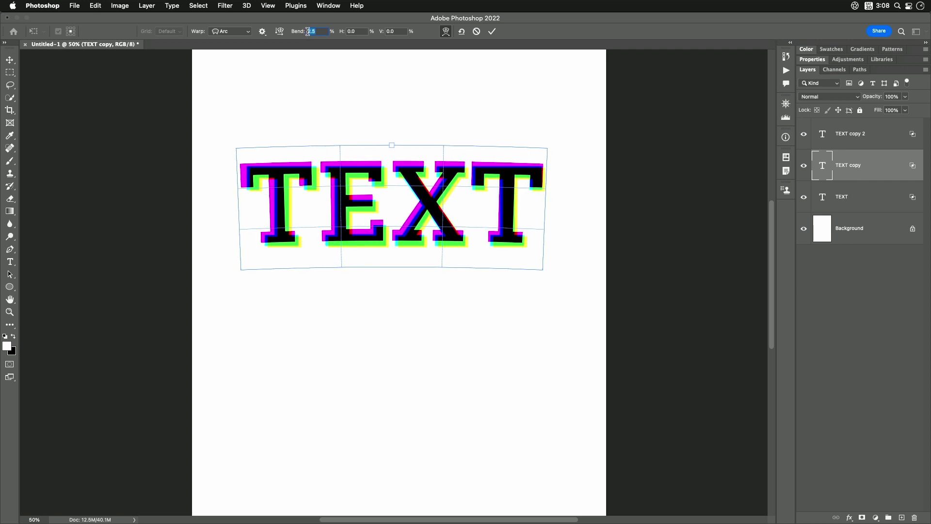
pyautogui.press('Return')
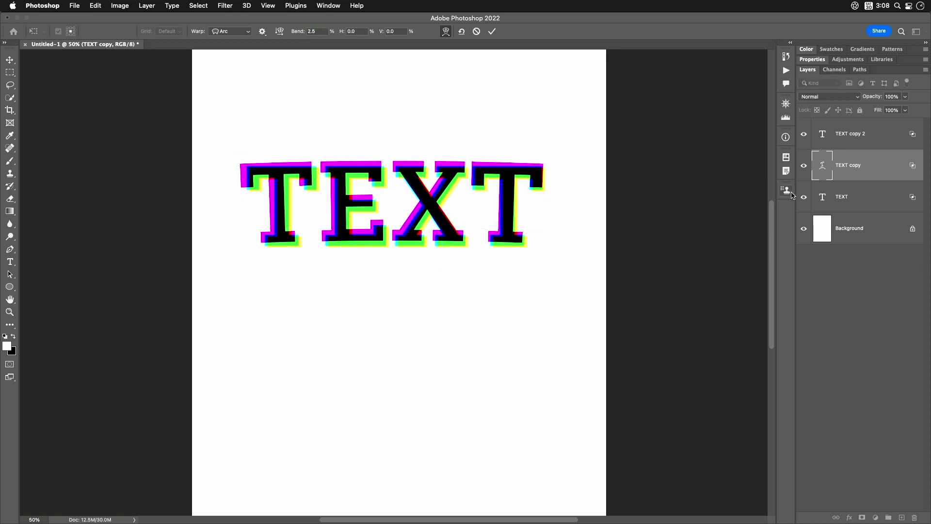
# Warp the bottom TEXT layer with an Arc bend of -2.7%
pyautogui.click(854, 198)
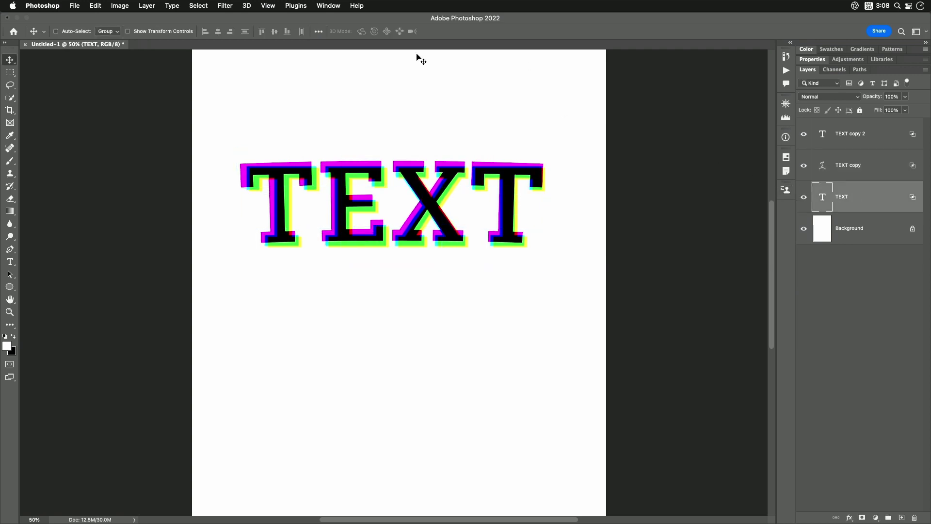
pyautogui.click(94, 7)
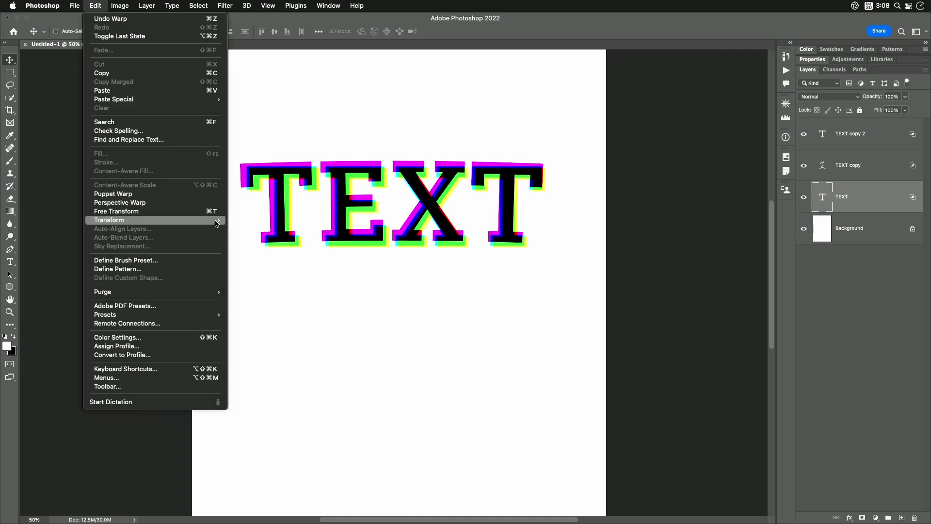
pyautogui.moveTo(216, 223)
pyautogui.click(268, 287)
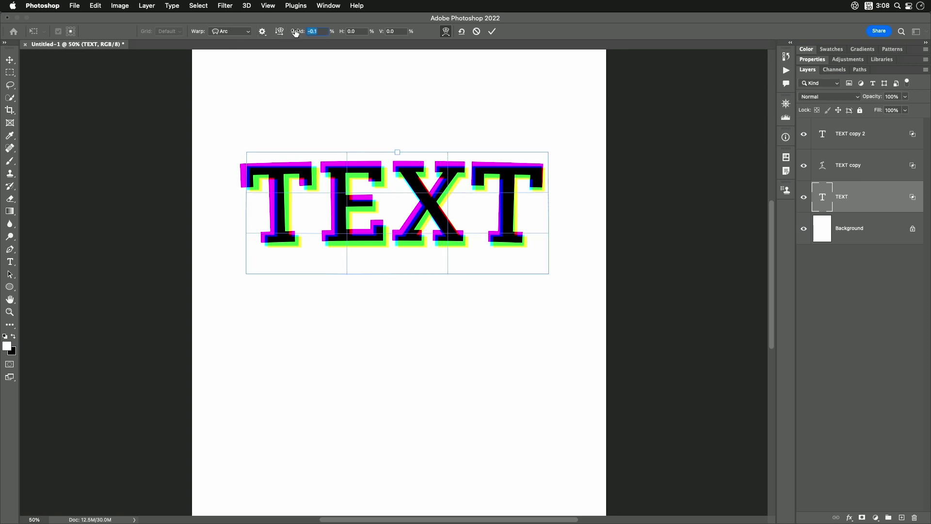
pyautogui.moveTo(297, 32); pyautogui.dragTo(285, 32)
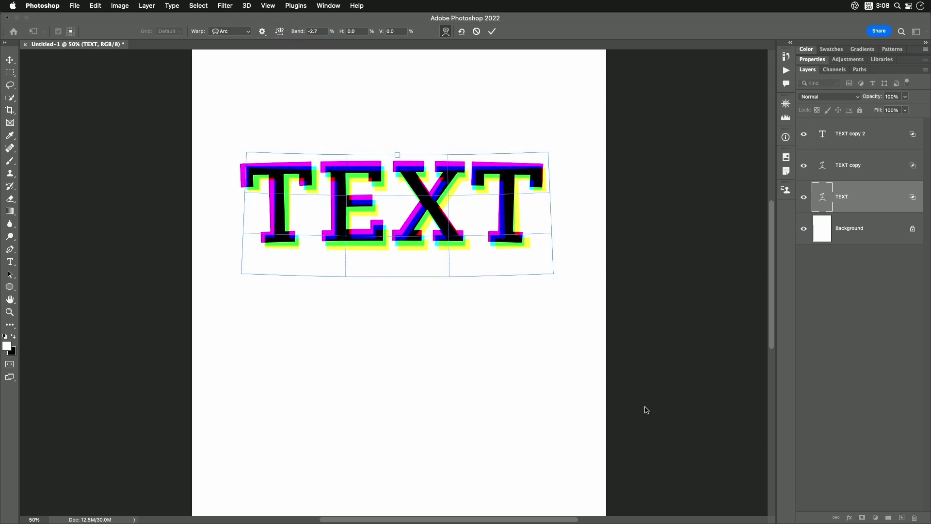
pyautogui.press('Return')
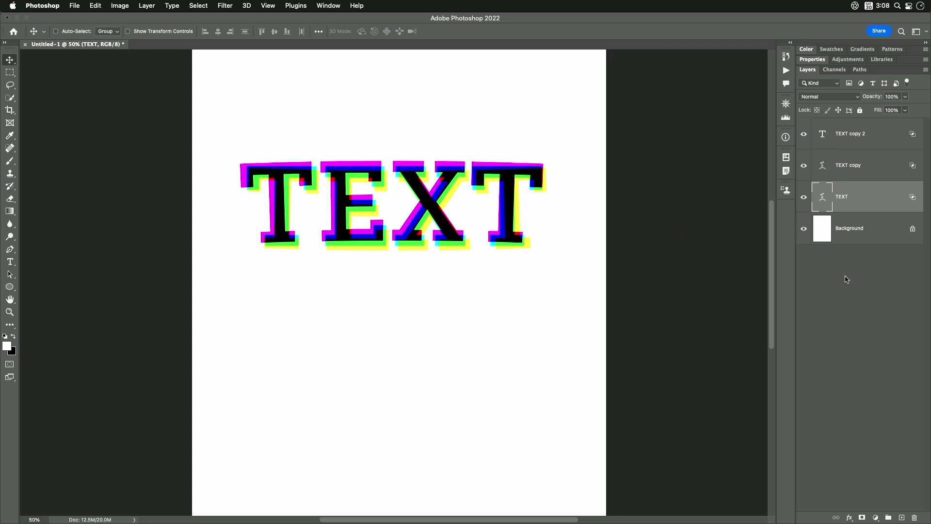
# Load the TEXT copy 2 lettering as a selection and fill it with a red (ff0000) Solid Color layer above all text layers
pyautogui.press('super')
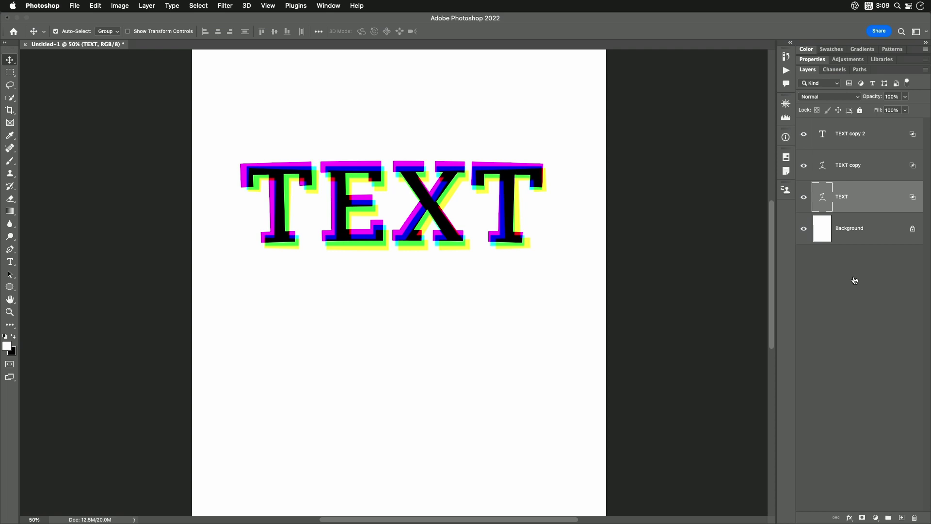
pyautogui.keyDown('super'); pyautogui.click(825, 136); pyautogui.keyUp('super')
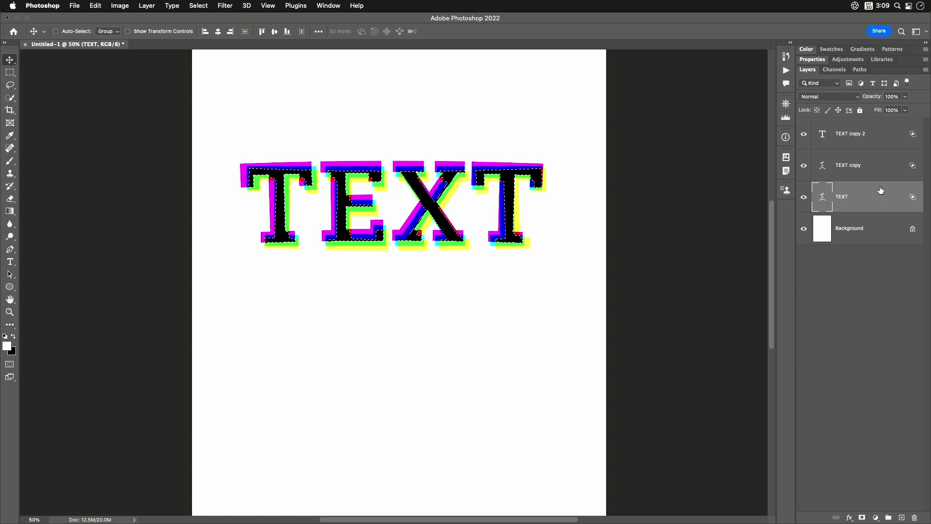
pyautogui.click(861, 140)
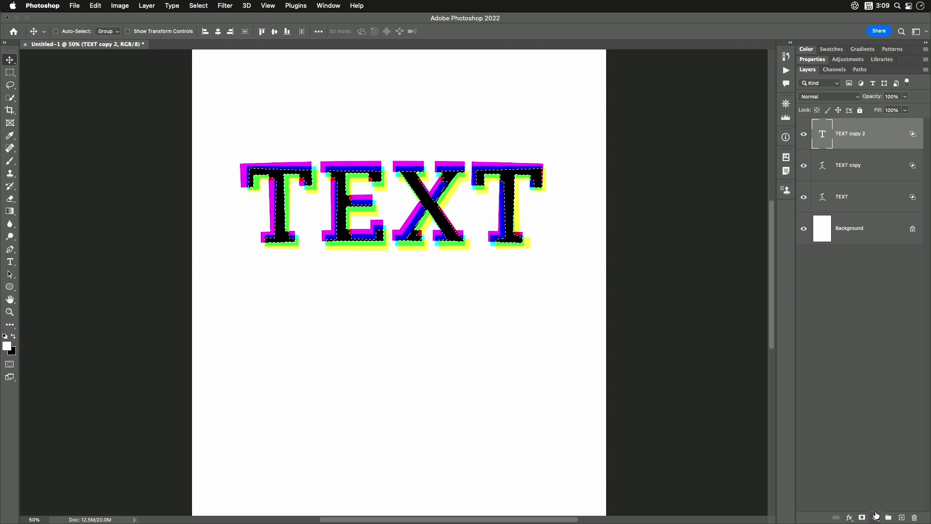
pyautogui.click(876, 518)
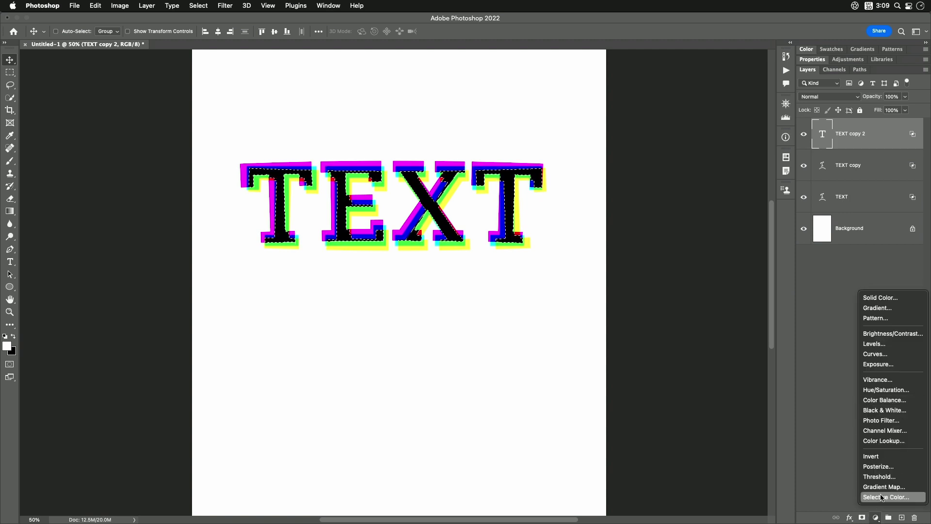
pyautogui.click(888, 298)
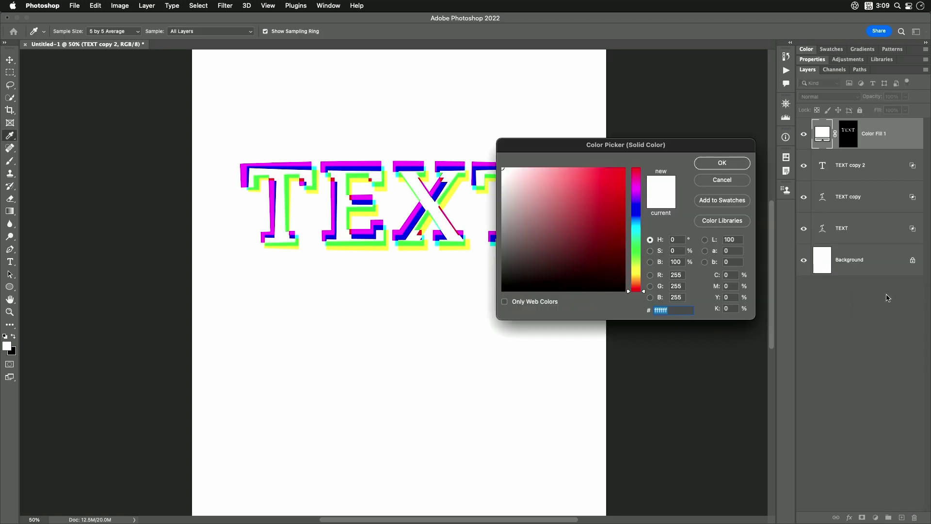
pyautogui.moveTo(598, 191); pyautogui.dragTo(701, 106)
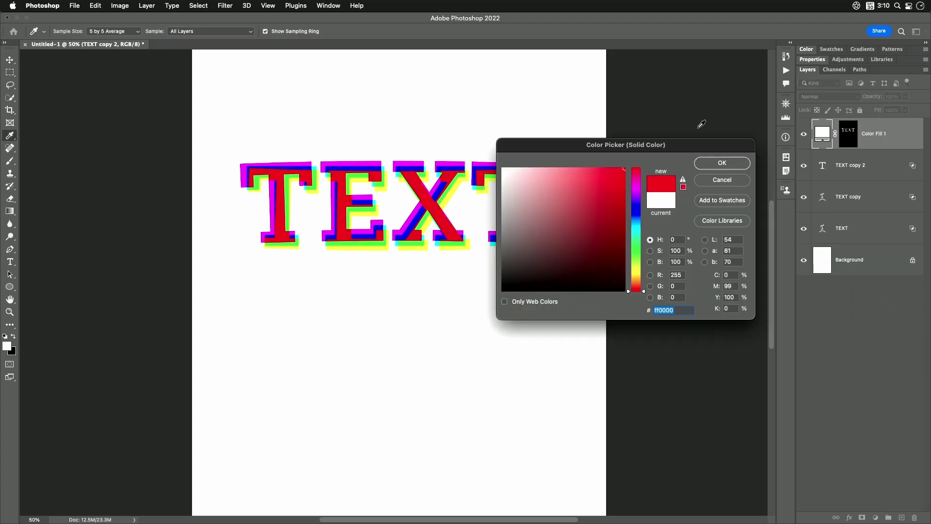
pyautogui.moveTo(681, 143); pyautogui.dragTo(773, 167)
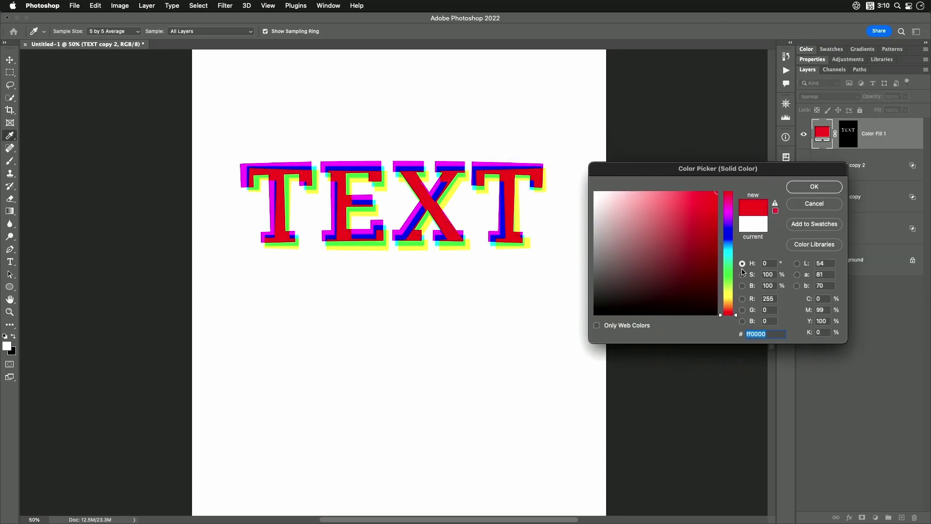
pyautogui.click(806, 191)
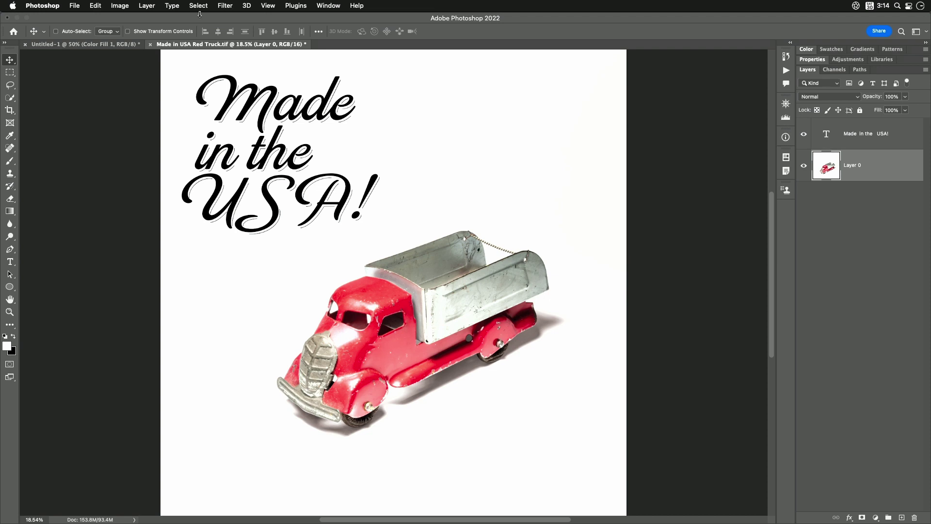
# Convert the Made in USA Red Truck document to CMYK Color without merging its layers
pyautogui.click(119, 6)
pyautogui.moveTo(122, 19)
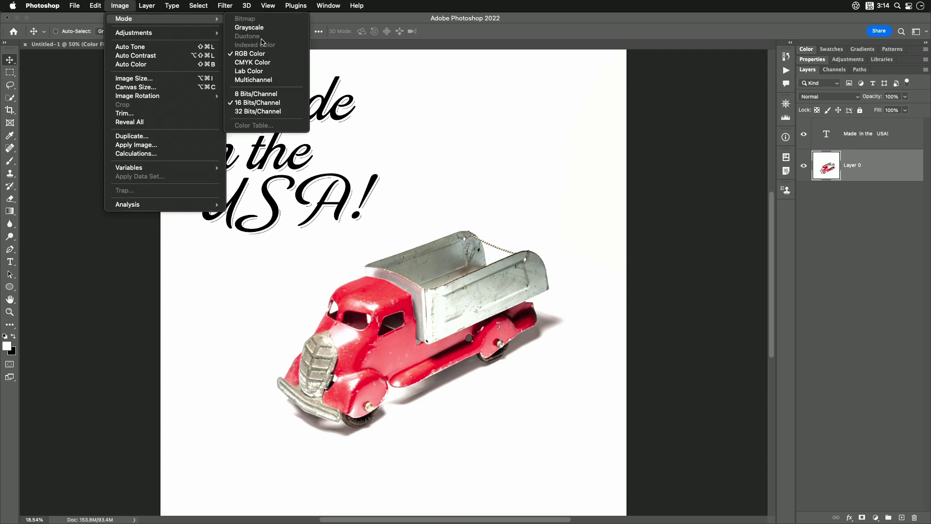
pyautogui.click(268, 63)
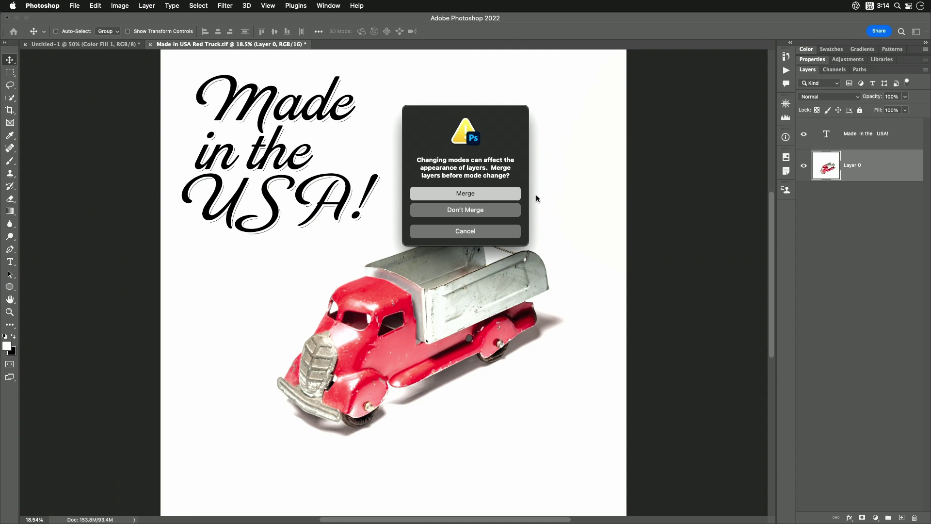
pyautogui.click(500, 209)
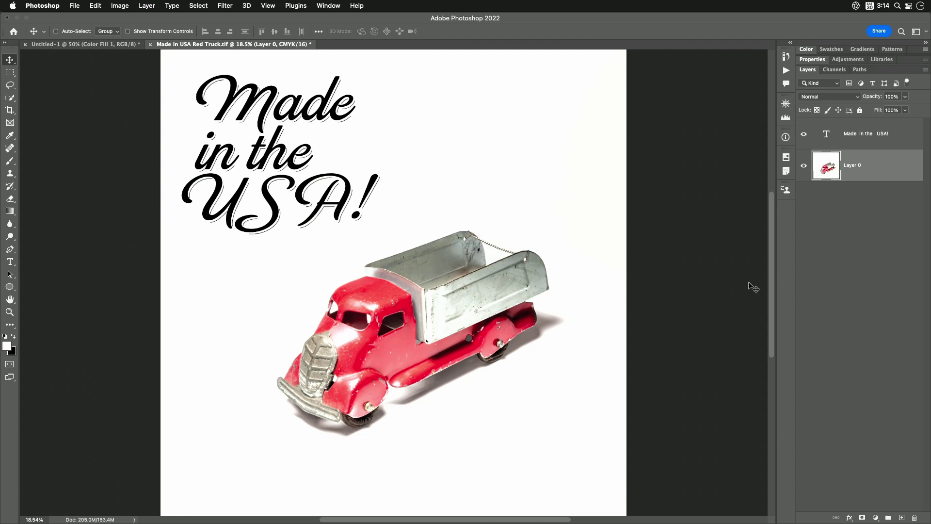
# Limit the Made in the USA! text layer to the black channel by excluding C, M and Y in its blending options
pyautogui.click(855, 138)
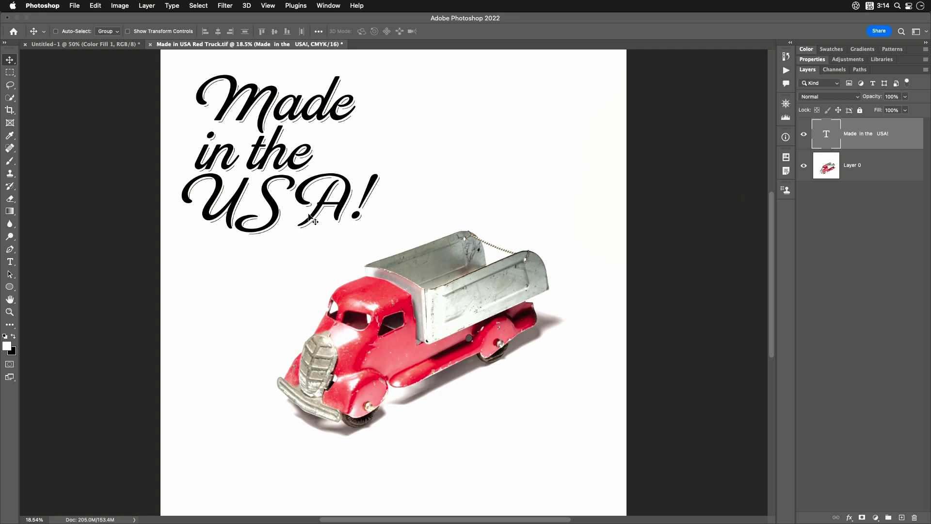
pyautogui.click(786, 138)
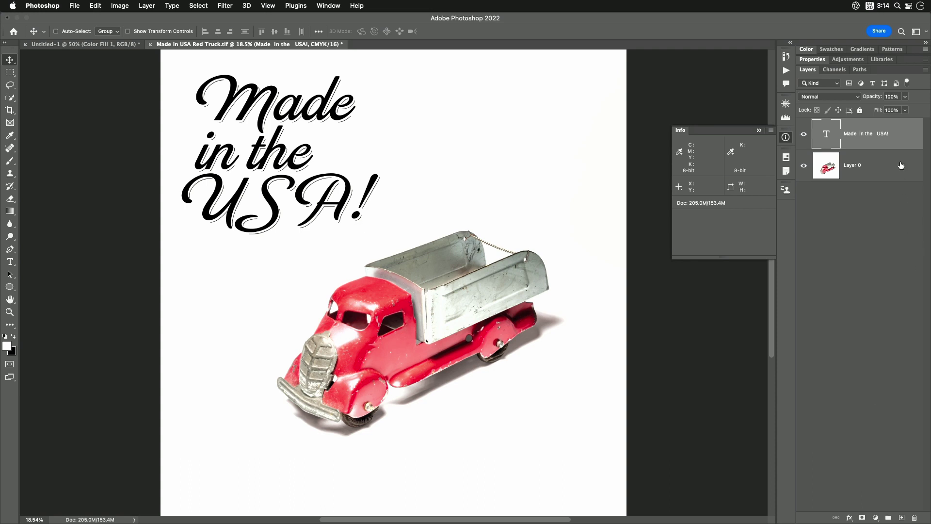
pyautogui.doubleClick(901, 136)
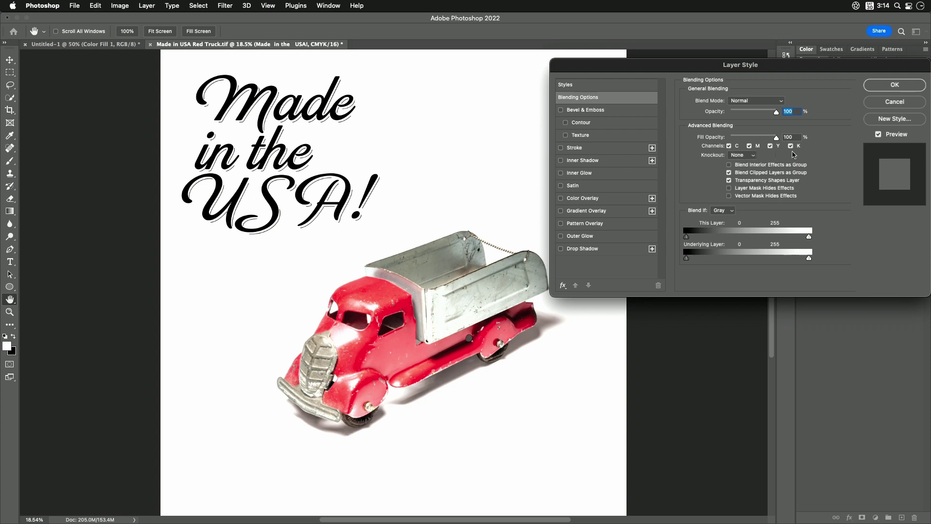
pyautogui.click(770, 146)
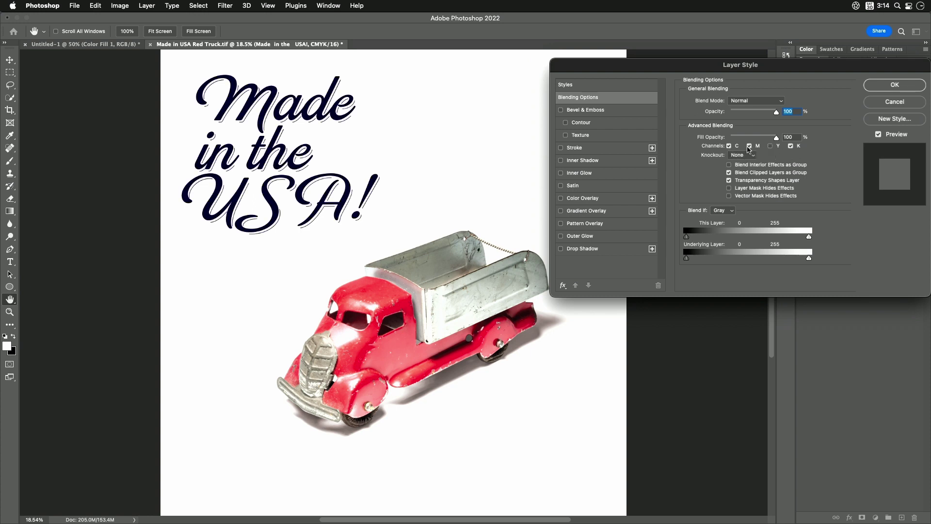
pyautogui.click(750, 146)
pyautogui.click(729, 146)
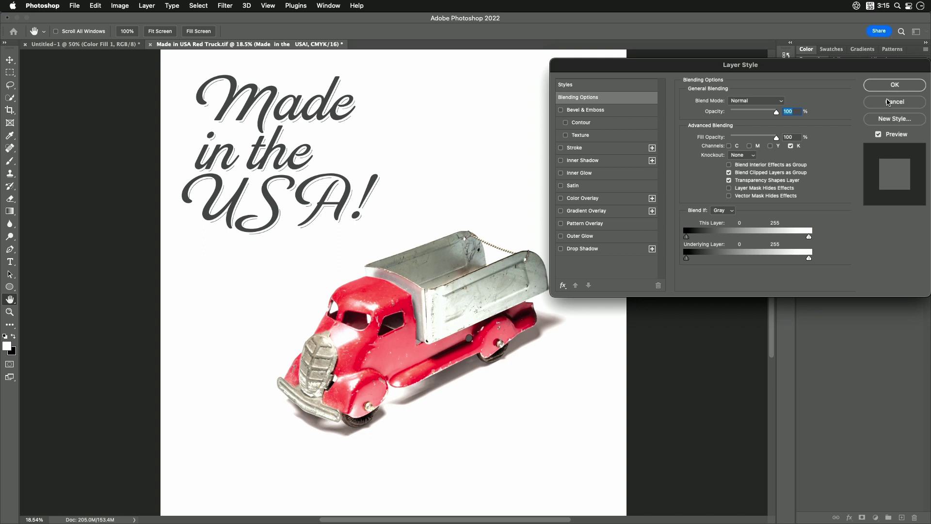
pyautogui.click(889, 102)
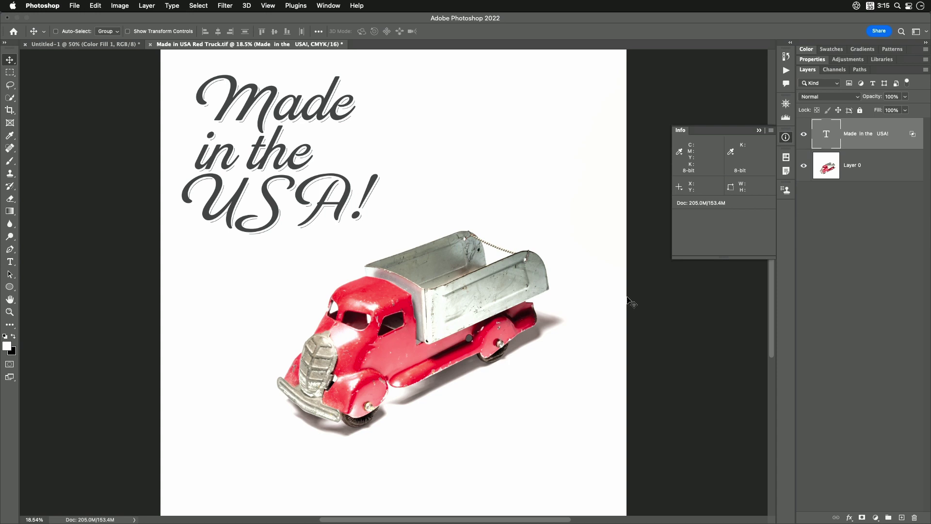
# Load the Truck alpha channel as a selection, copy the truck from Layer 0 to a new layer, and check the cutout without Layer 0
pyautogui.click(835, 70)
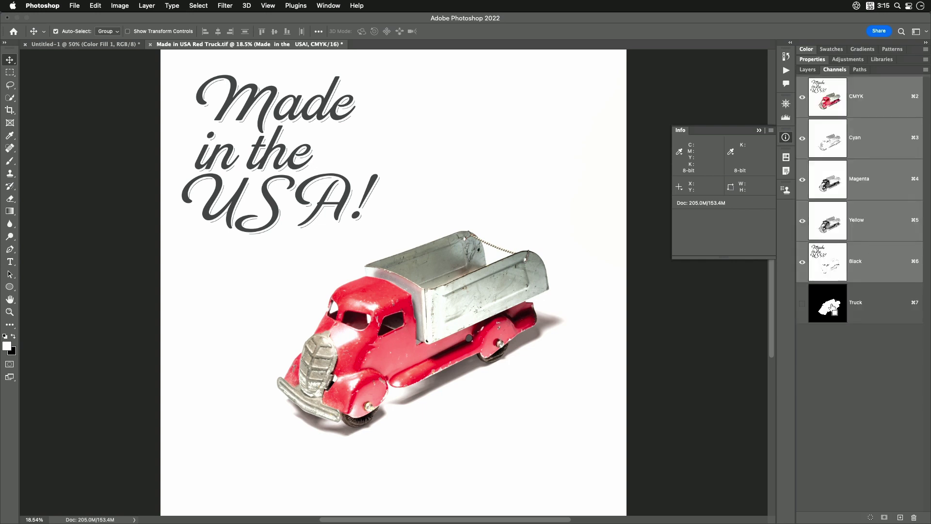
pyautogui.keyDown('super'); pyautogui.click(833, 308); pyautogui.keyUp('super')
pyautogui.click(811, 71)
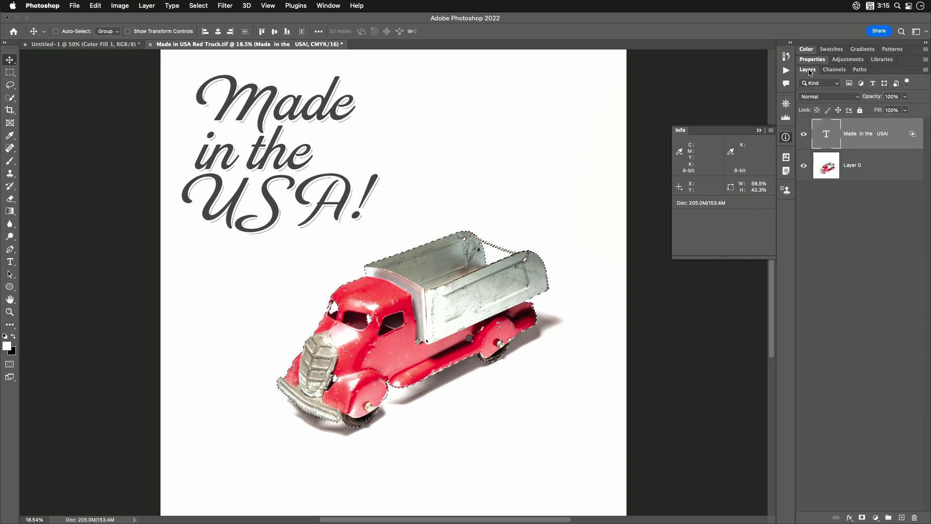
pyautogui.click(857, 164)
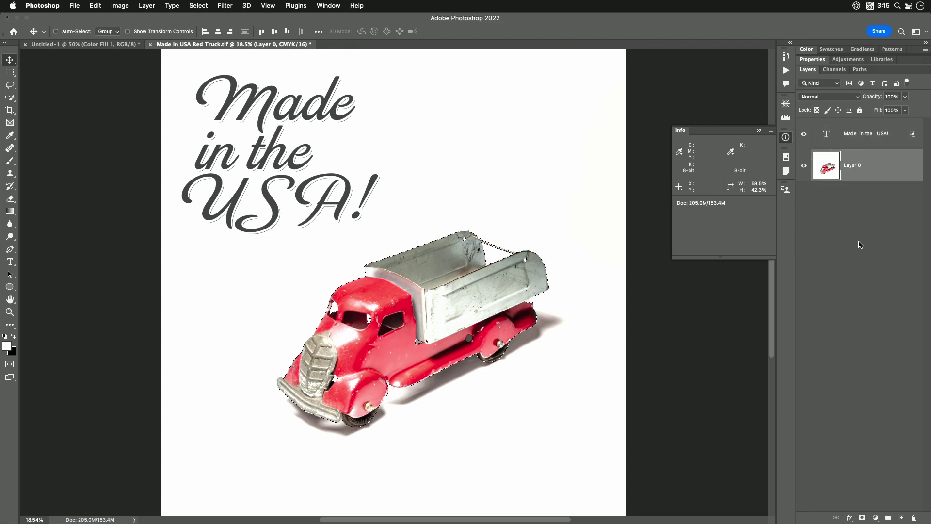
pyautogui.press('super')
pyautogui.press('super+j')
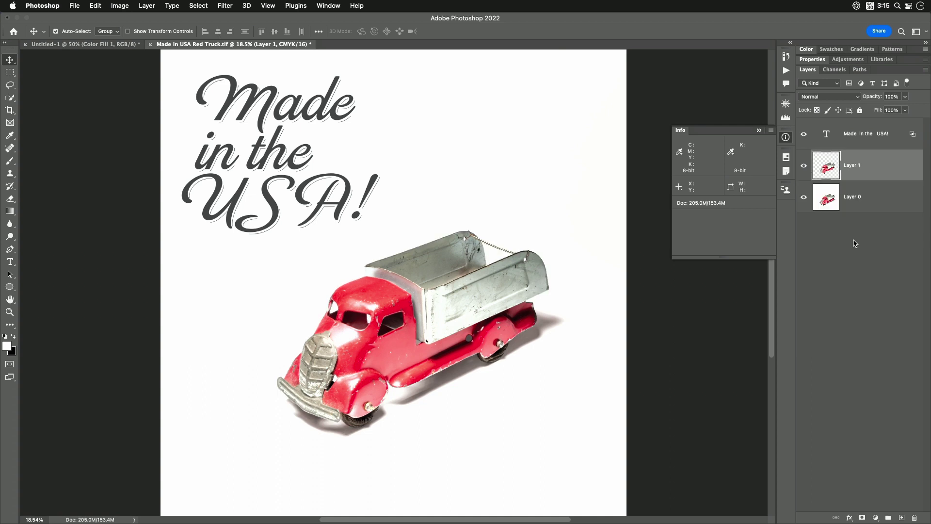
pyautogui.click(842, 206)
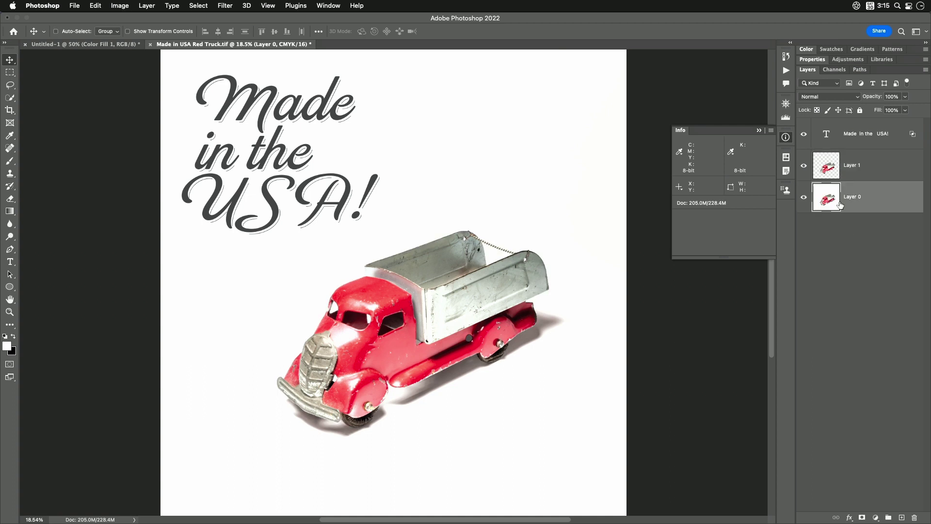
pyautogui.click(804, 199)
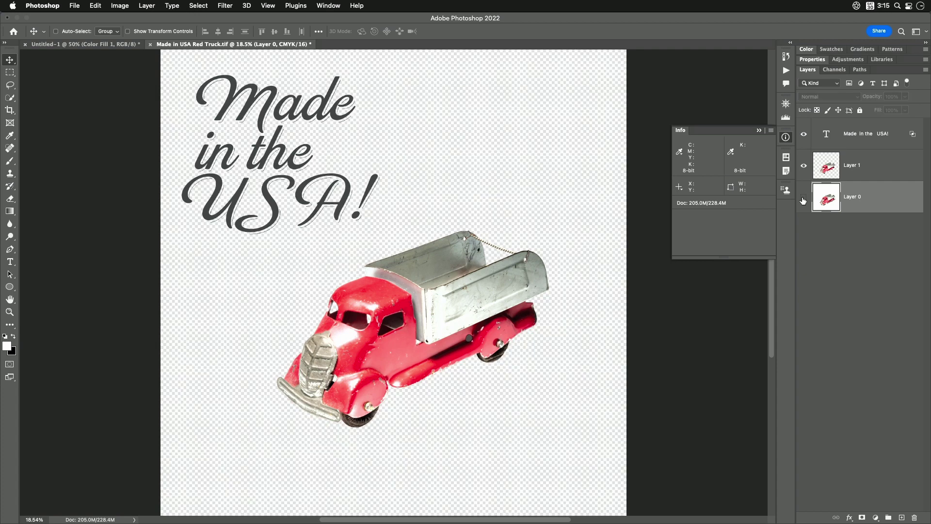
pyautogui.click(803, 199)
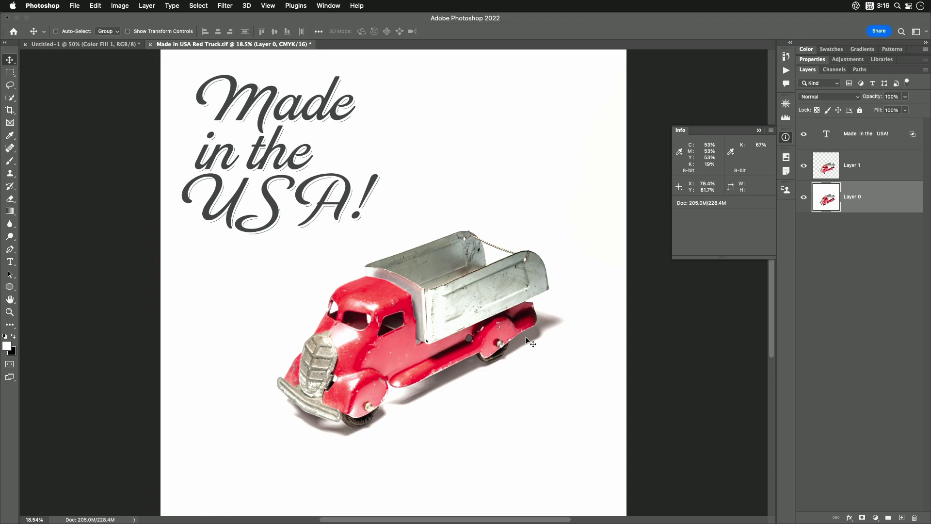
# Try limiting Layer 0 to the black channel in its blending options, and re-enable the C, M and Y channels
pyautogui.doubleClick(900, 193)
pyautogui.click(770, 146)
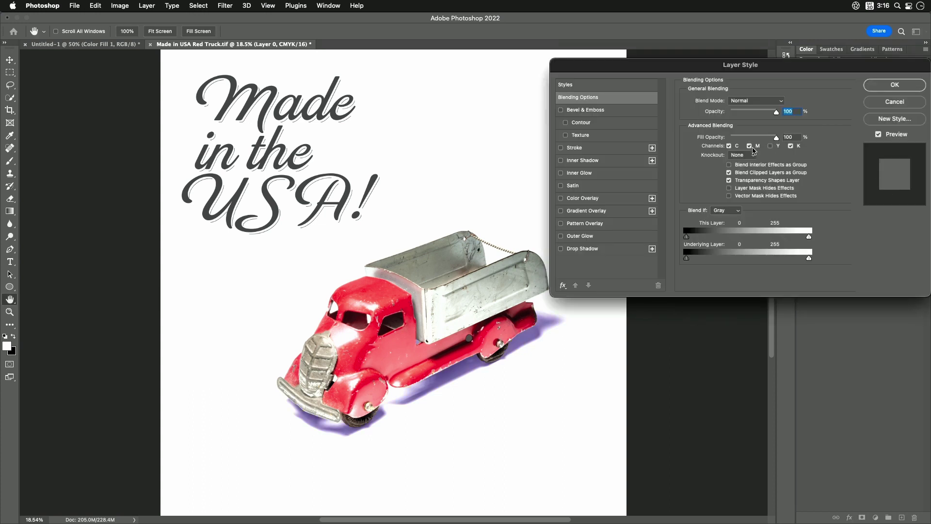
pyautogui.click(750, 146)
pyautogui.click(729, 146)
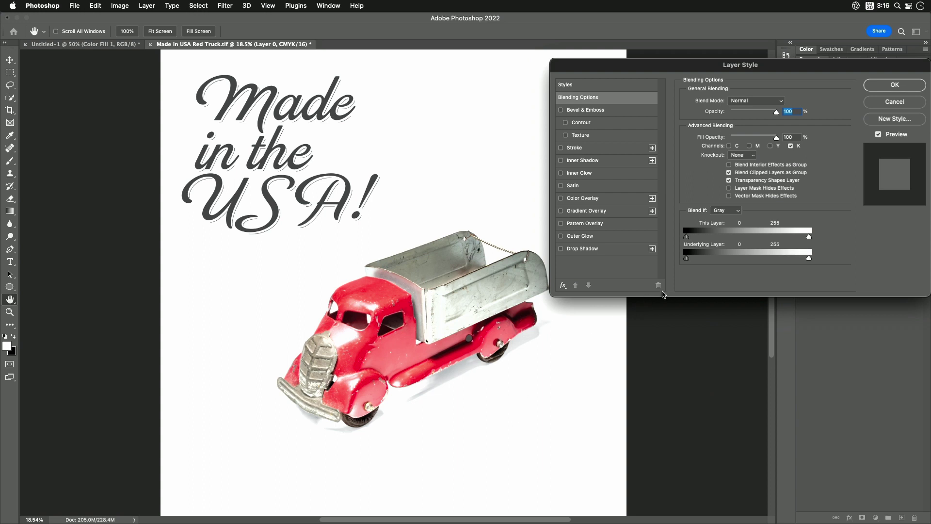
pyautogui.moveTo(633, 68); pyautogui.dragTo(633, 26)
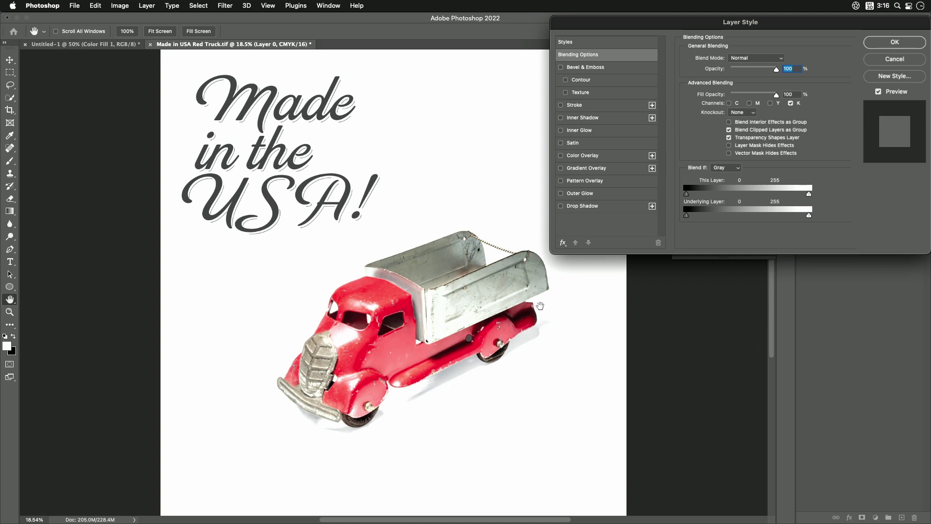
pyautogui.click(771, 104)
pyautogui.click(749, 104)
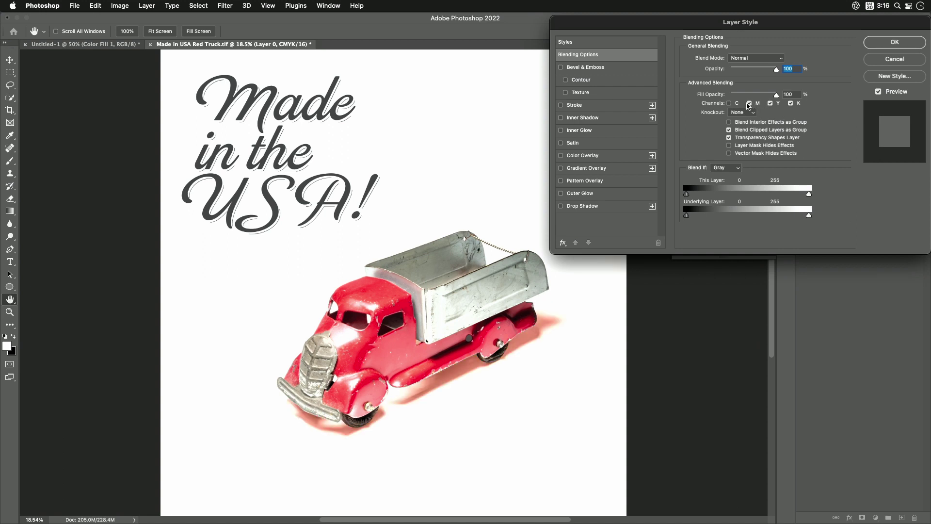
pyautogui.click(729, 104)
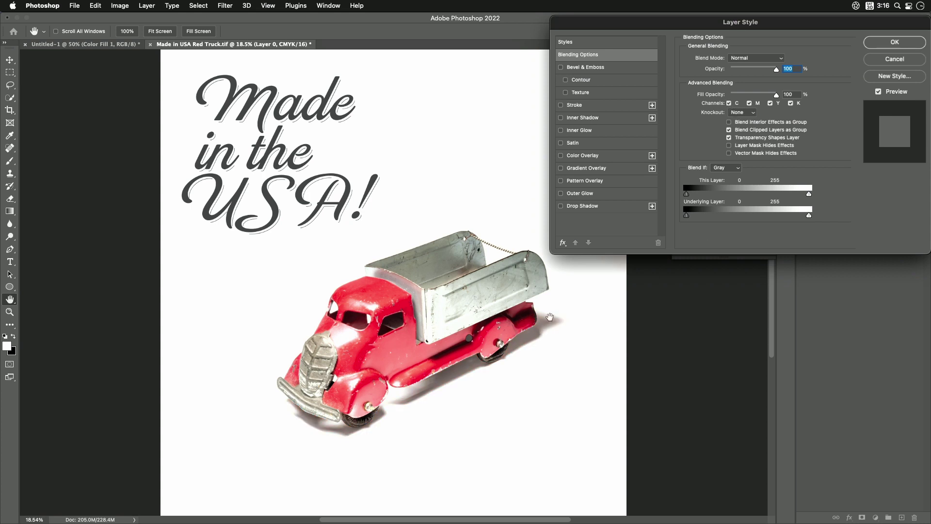
pyautogui.click(895, 42)
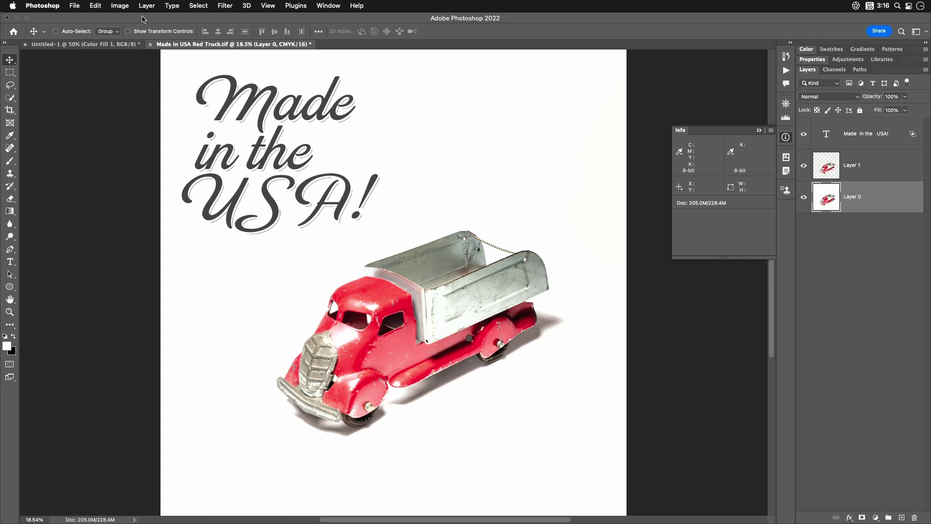
# Start a Channel Mixer adjustment on Layer 0 and set the Cyan source of the Cyan output channel to 0%
pyautogui.click(124, 6)
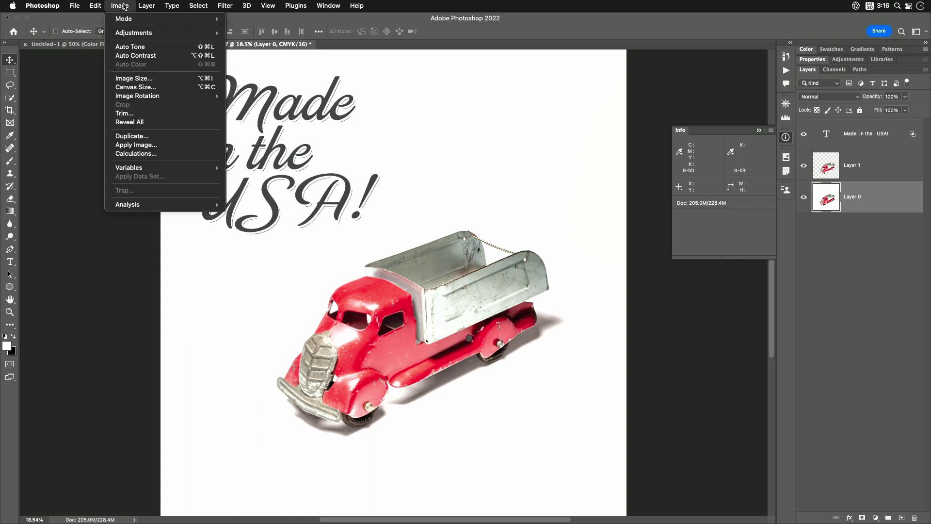
pyautogui.click(124, 6)
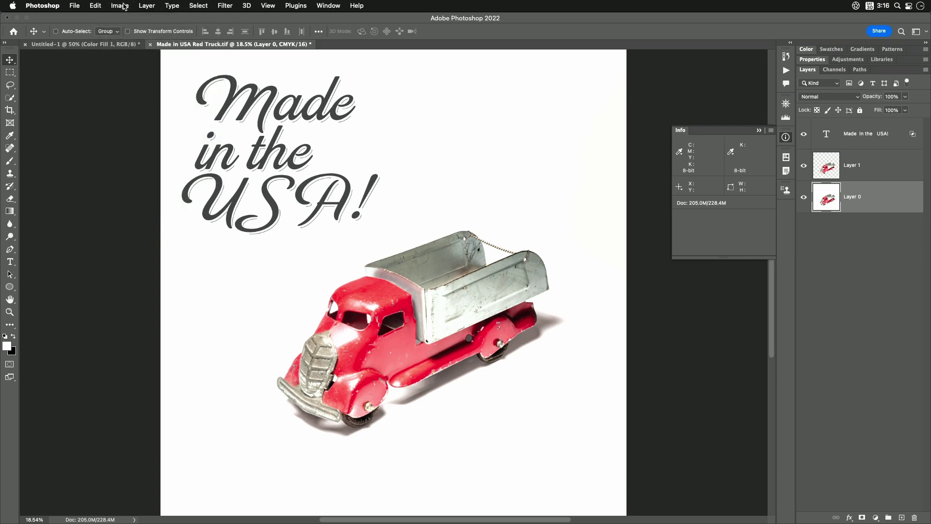
pyautogui.click(124, 6)
pyautogui.moveTo(127, 36)
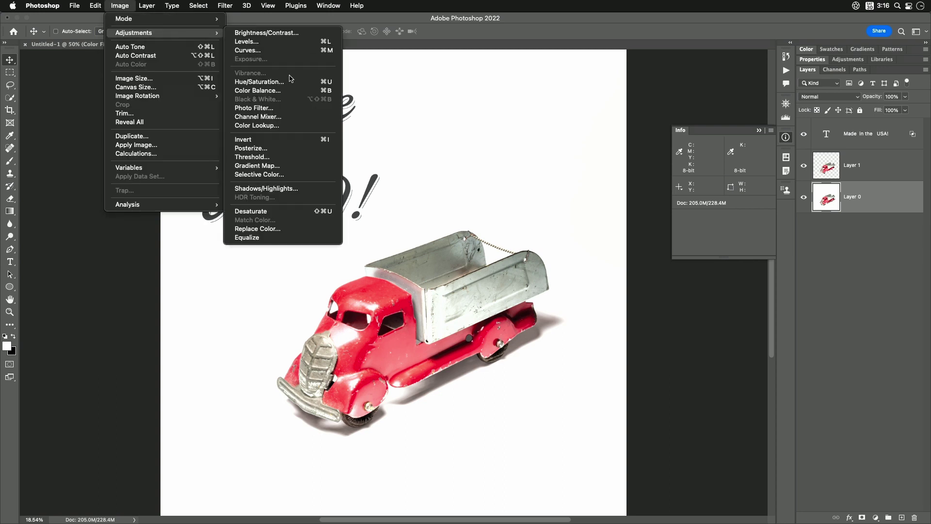
pyautogui.click(294, 116)
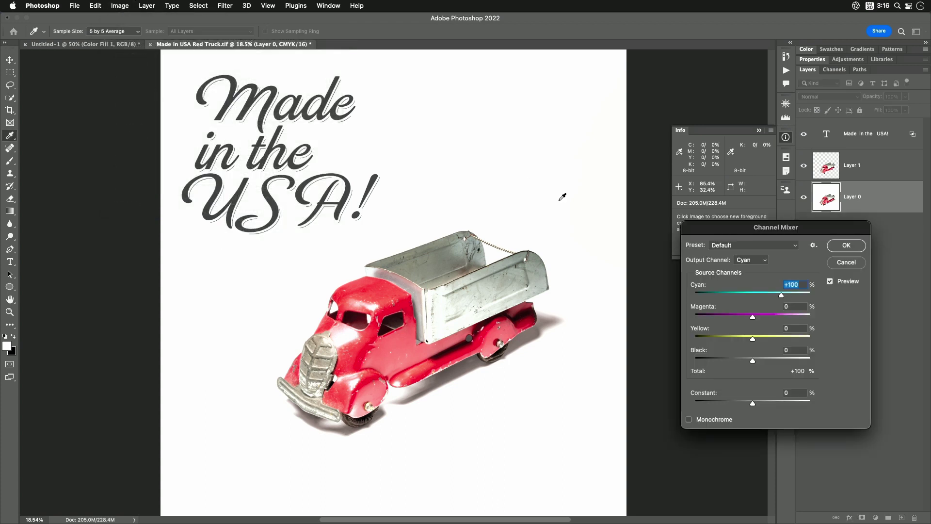
pyautogui.moveTo(804, 228); pyautogui.dragTo(718, 280)
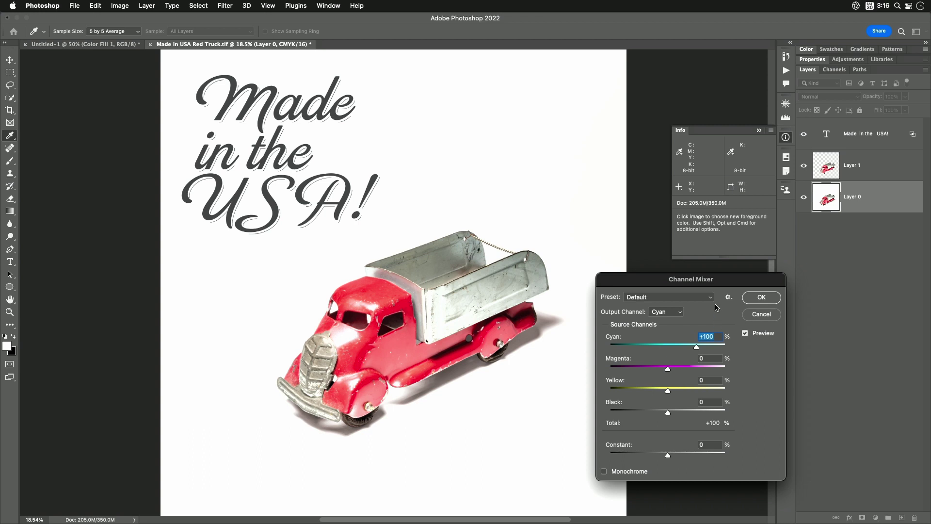
pyautogui.write('0')
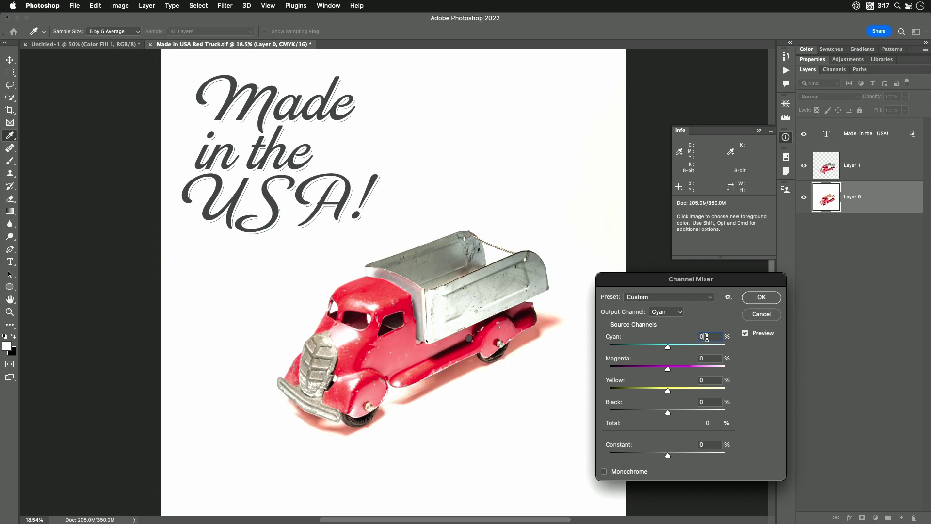
# Set the Magenta source of the Magenta output and the Yellow source of the Yellow output to 0%
pyautogui.click(672, 315)
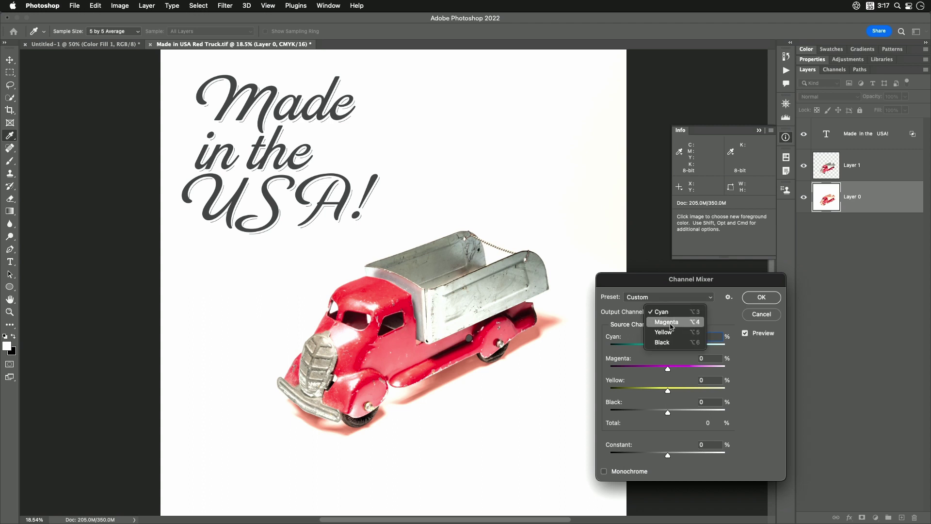
pyautogui.click(672, 323)
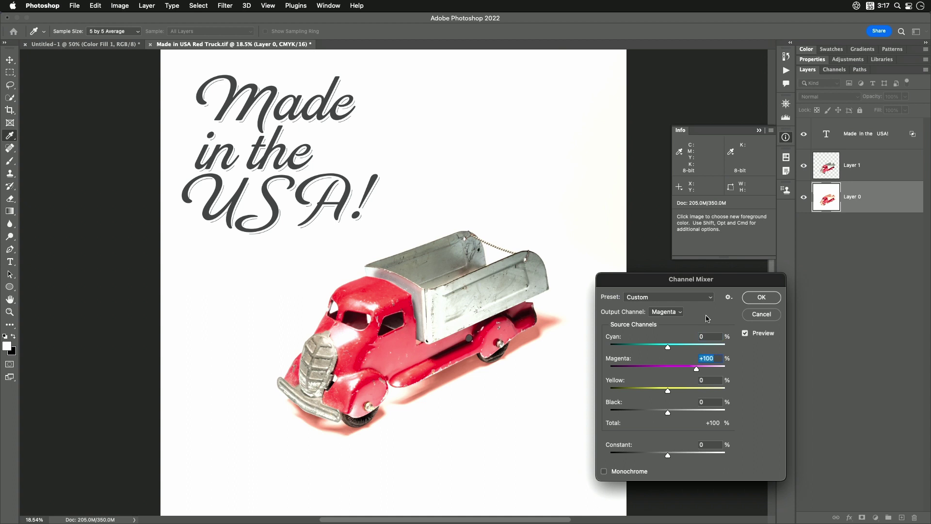
pyautogui.write('0')
pyautogui.click(667, 312)
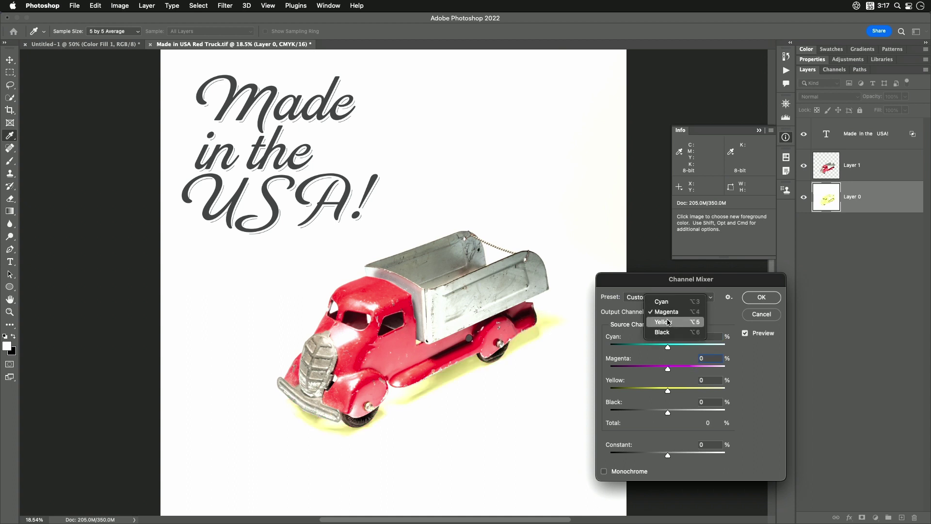
pyautogui.click(668, 323)
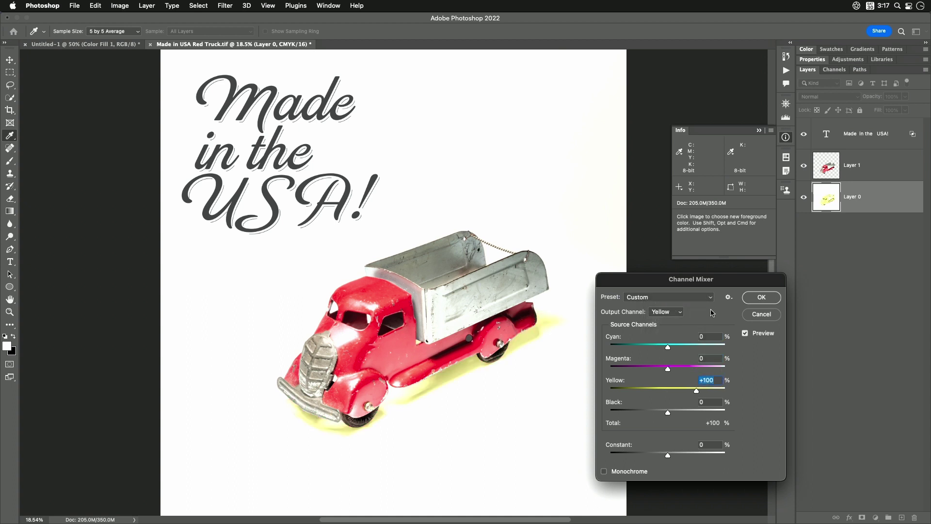
pyautogui.write('0')
# Mix Cyan +38%, Magenta +34% and Yellow +21% into the Black output channel and apply the Channel Mixer to Layer 0
pyautogui.click(668, 312)
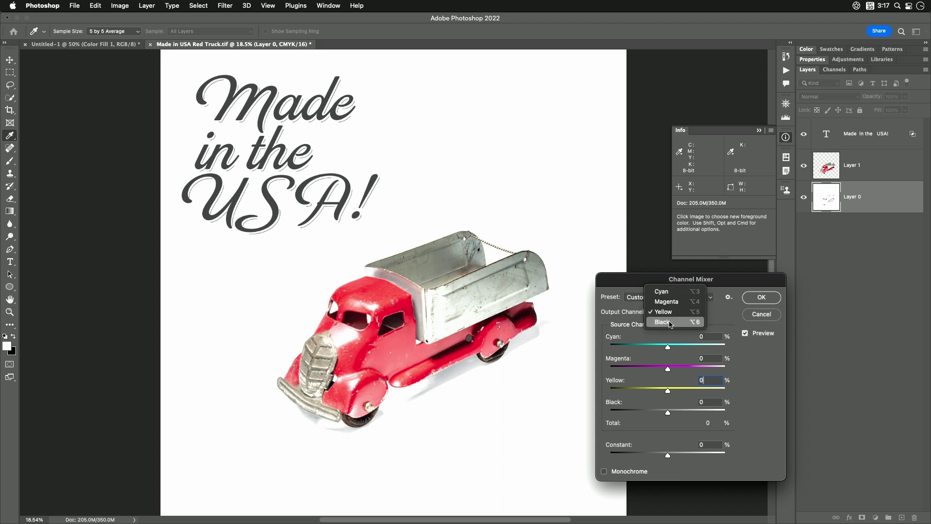
pyautogui.click(670, 323)
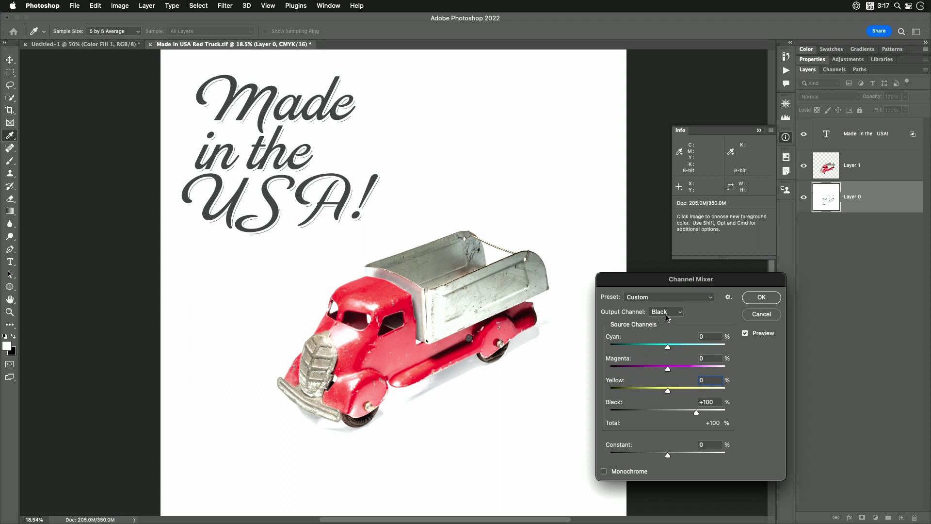
pyautogui.moveTo(670, 349); pyautogui.dragTo(675, 394)
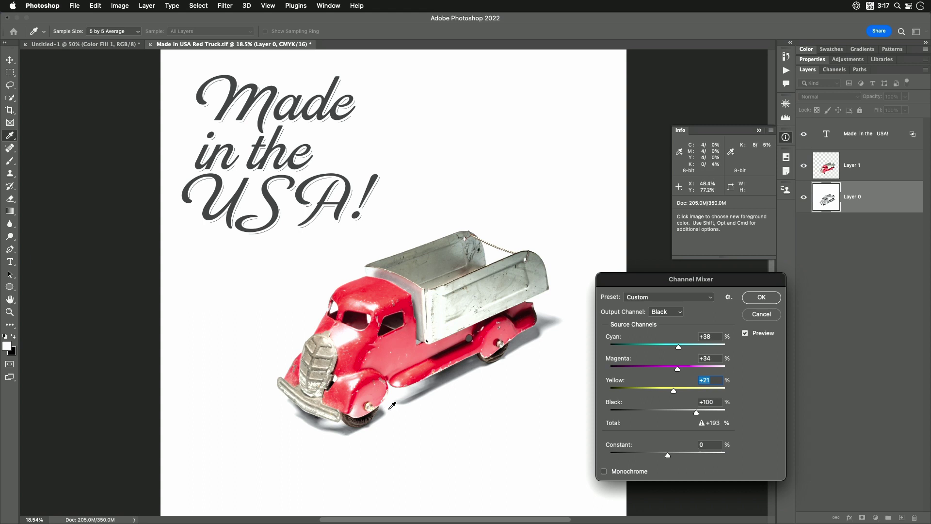
pyautogui.click(761, 297)
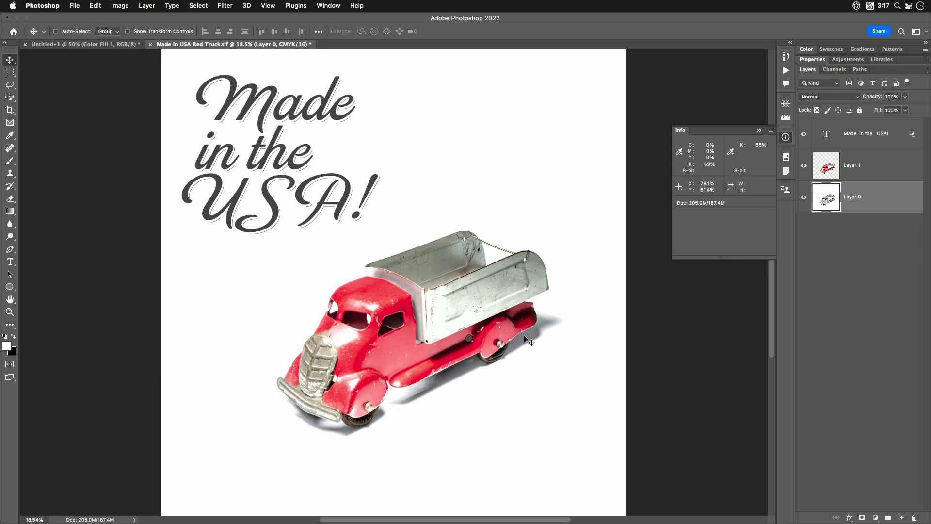
# Re-enable the C, M and Y channels for the "Made in the USA!" text layer in its blending options
pyautogui.click(878, 130)
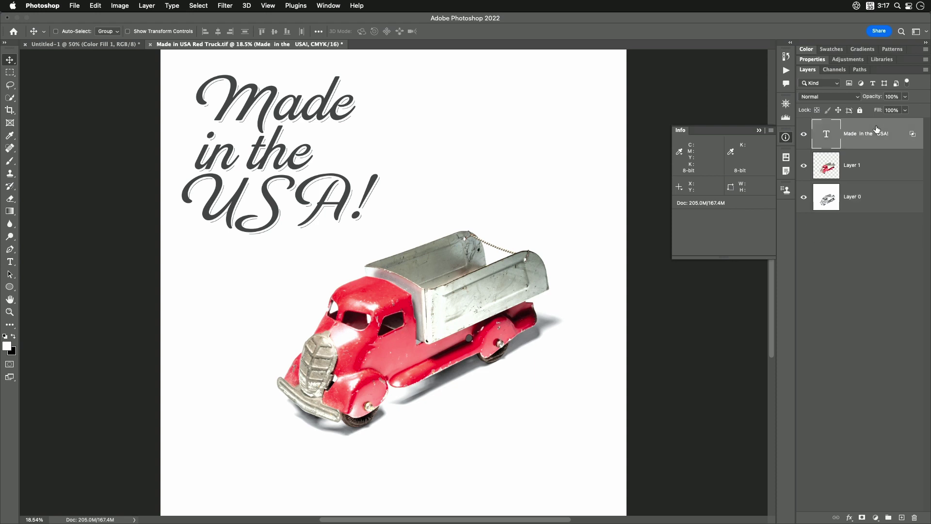
pyautogui.doubleClick(916, 136)
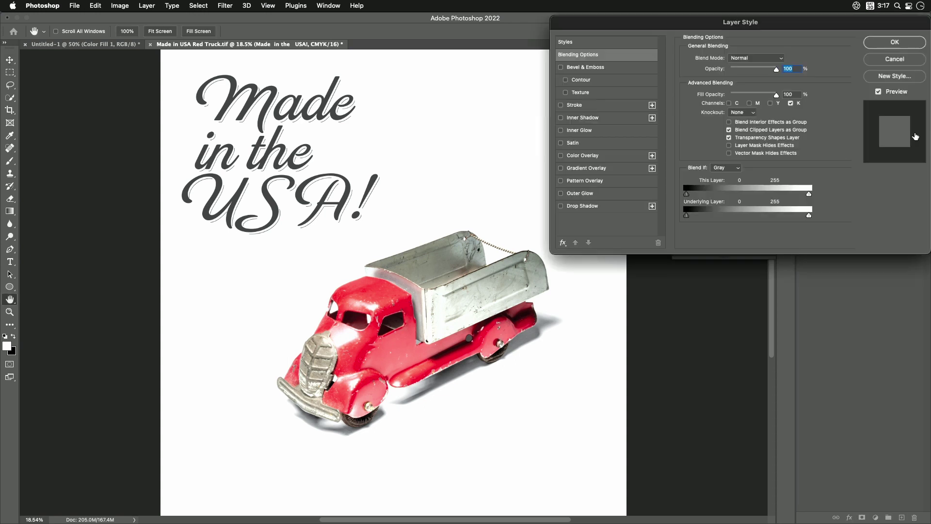
pyautogui.click(770, 103)
pyautogui.click(750, 103)
pyautogui.click(729, 103)
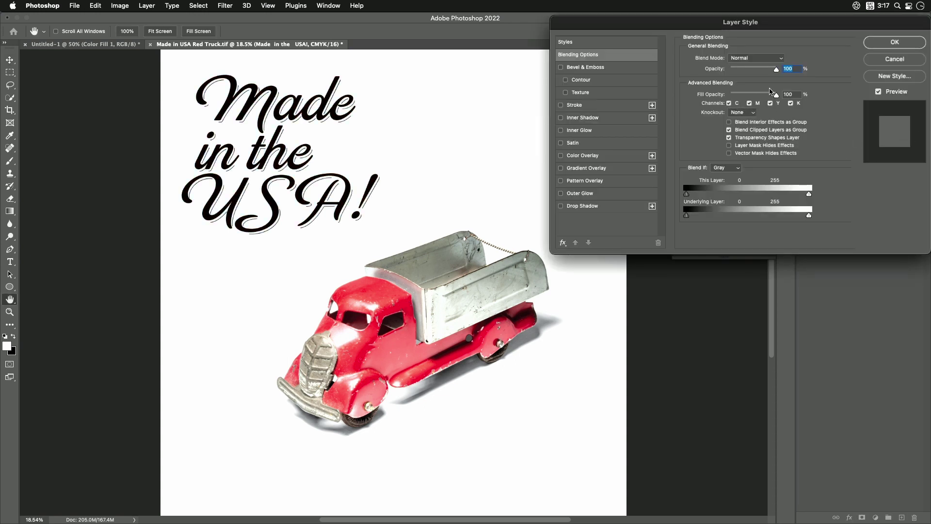
pyautogui.click(895, 42)
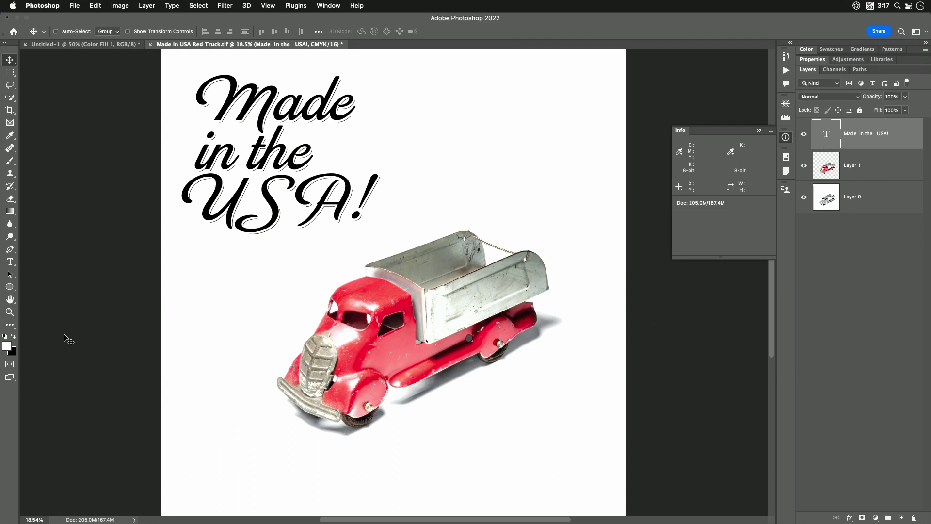
# Set the foreground colour to C 0, M 0, Y 0, K 100 and fill the "Made in the USA!" text layer with it
pyautogui.click(8, 346)
pyautogui.moveTo(663, 233); pyautogui.dragTo(820, 370)
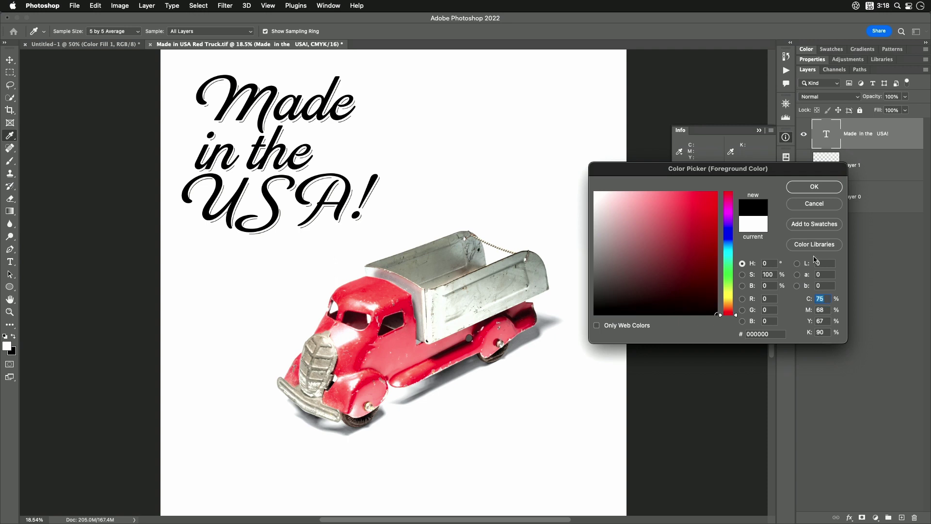
pyautogui.write('0')
pyautogui.press('Tab')
pyautogui.write('0')
pyautogui.press('Tab')
pyautogui.write('0')
pyautogui.press('Tab')
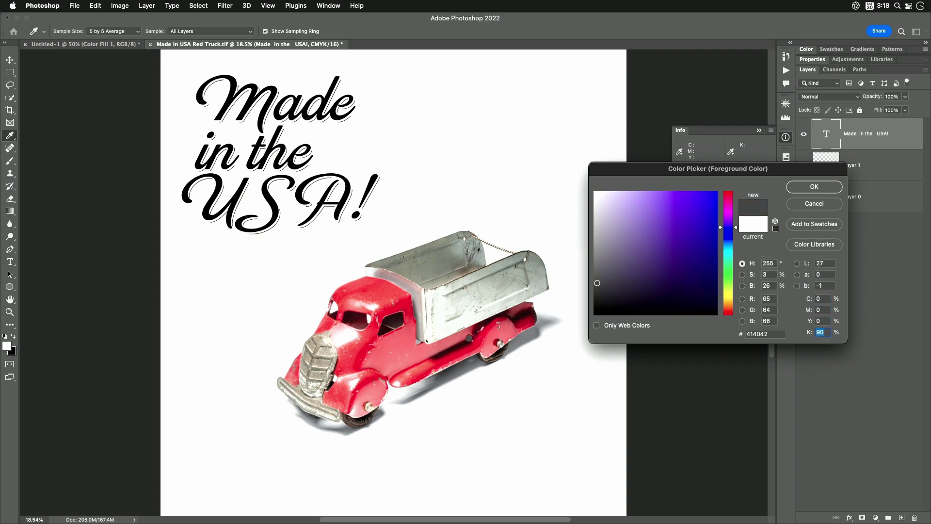
pyautogui.write('100')
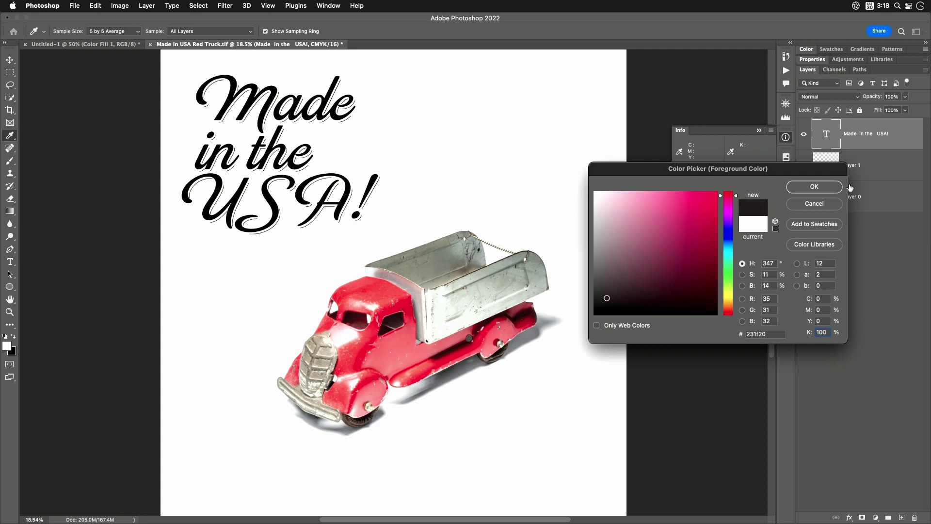
pyautogui.click(815, 187)
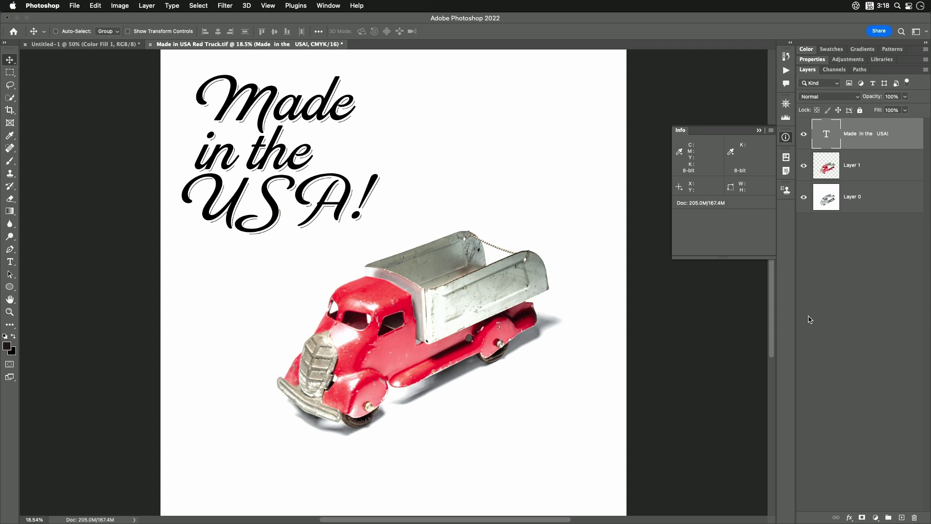
pyautogui.hotkey('alt', 'BackSpace')
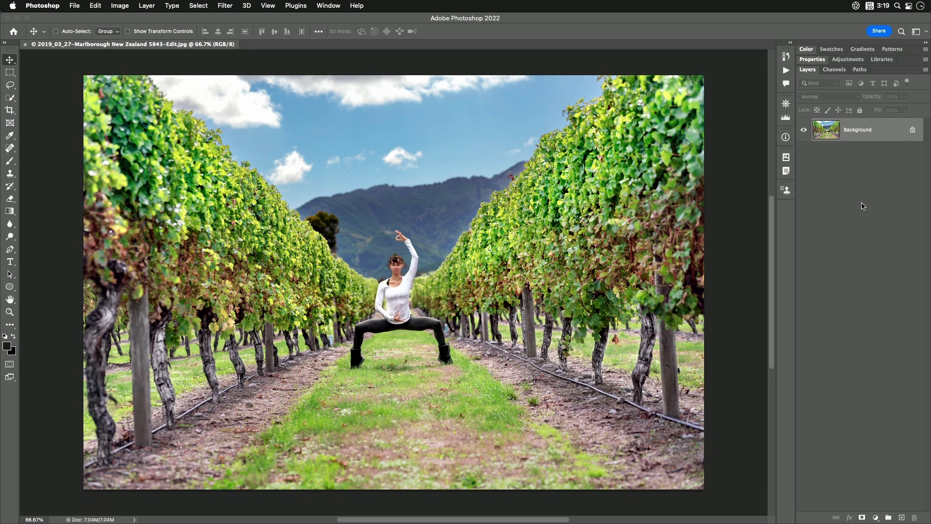
# Duplicate the vineyard photo's Background layer twice and limit the topmost copy to the R channel in its blending options
pyautogui.press('super+j')
pyautogui.press('super+j')
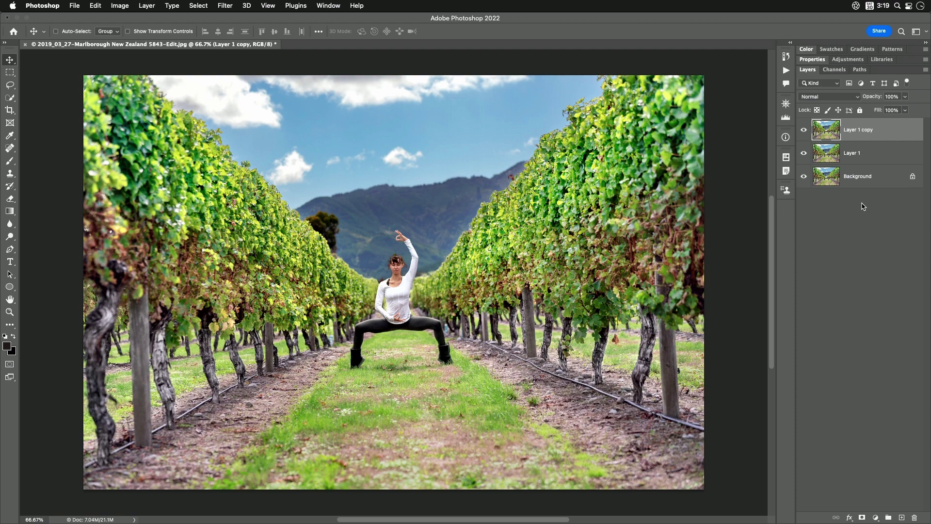
pyautogui.doubleClick(886, 135)
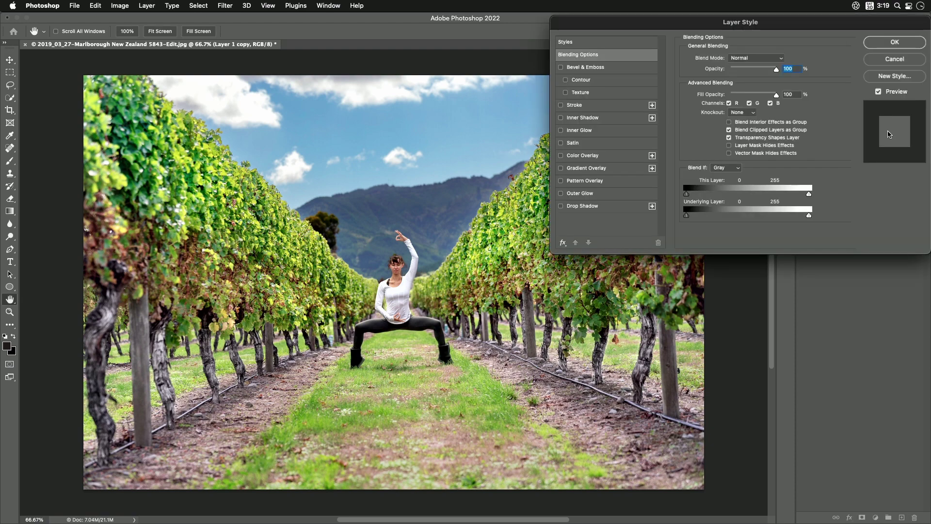
pyautogui.click(749, 103)
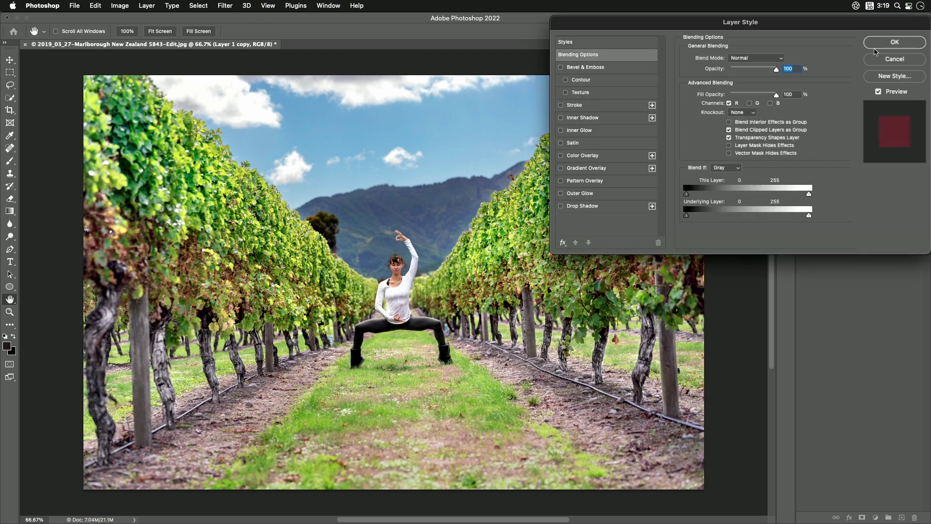
pyautogui.click(888, 48)
# Limit Layer 1 to the G channel in its blending options
pyautogui.doubleClick(893, 152)
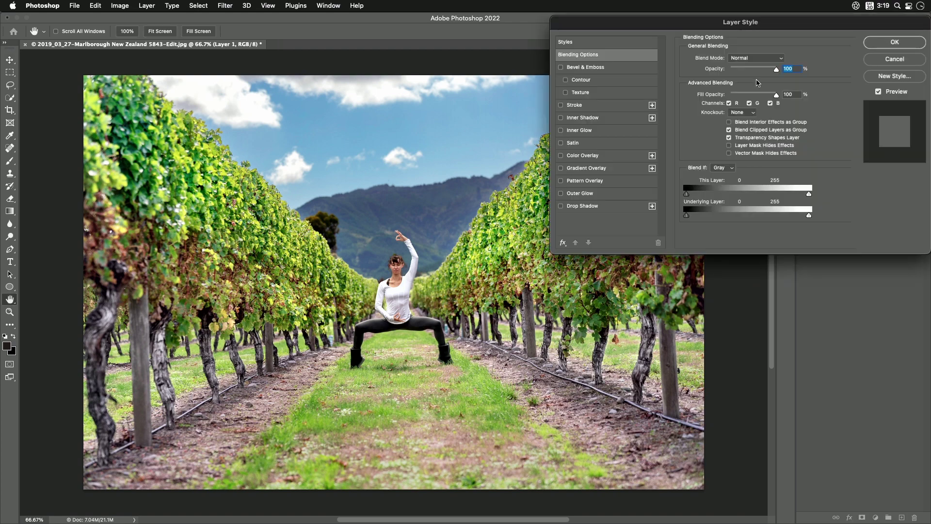
pyautogui.click(729, 103)
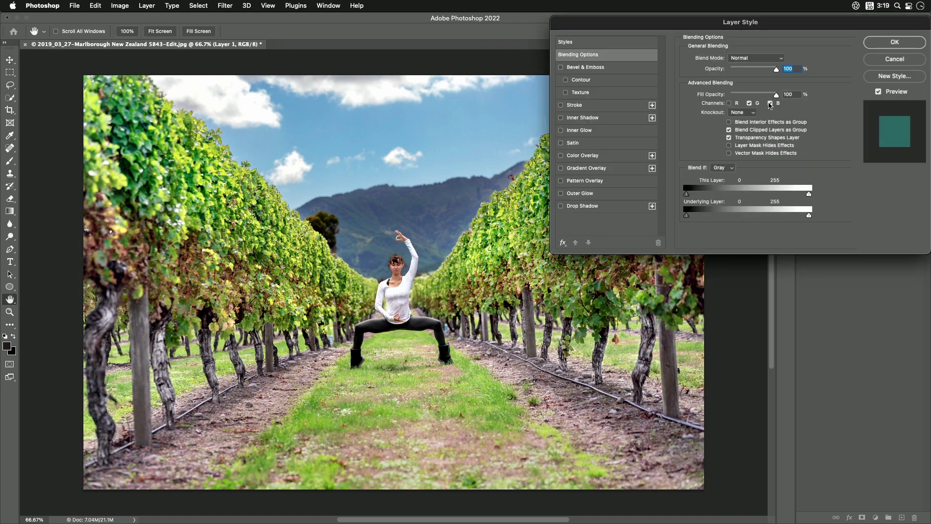
pyautogui.click(895, 43)
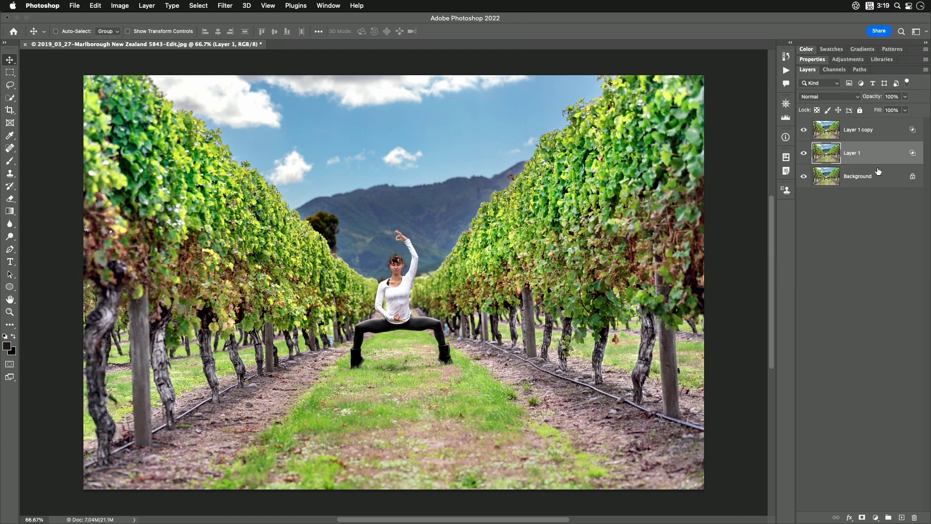
# Unlock the Background layer and limit it to the B channel in its blending options
pyautogui.click(912, 176)
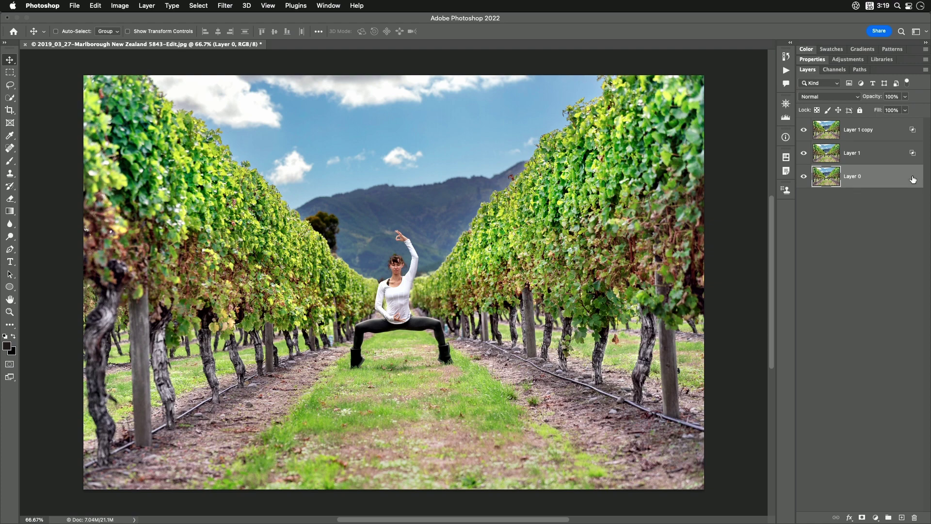
pyautogui.doubleClick(889, 176)
pyautogui.click(750, 103)
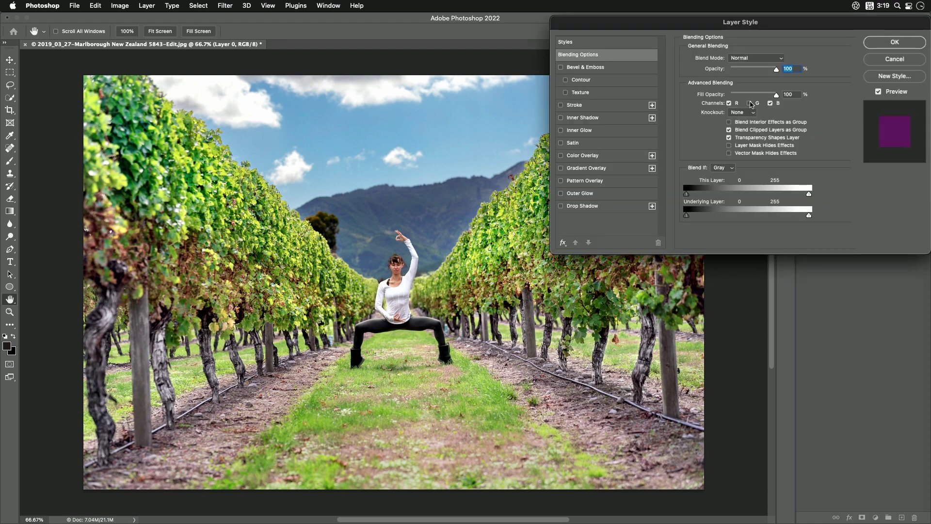
pyautogui.click(729, 103)
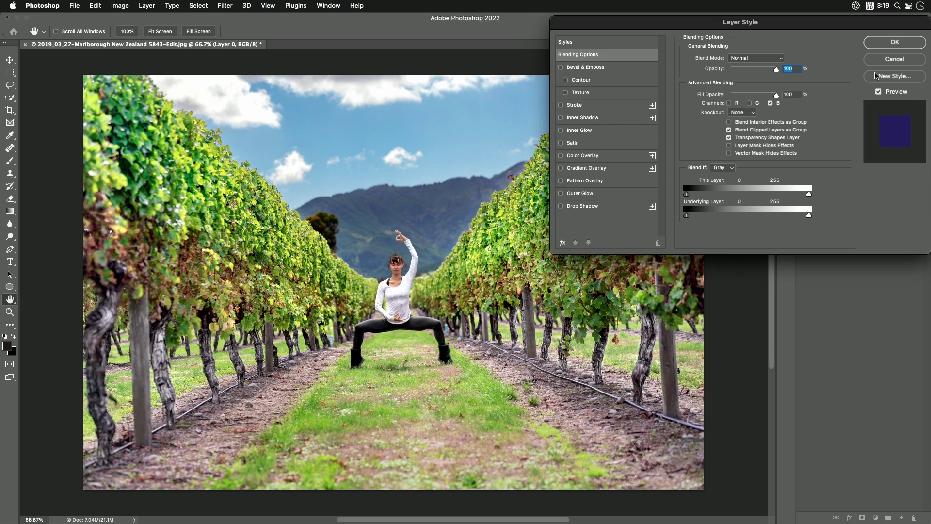
pyautogui.click(895, 43)
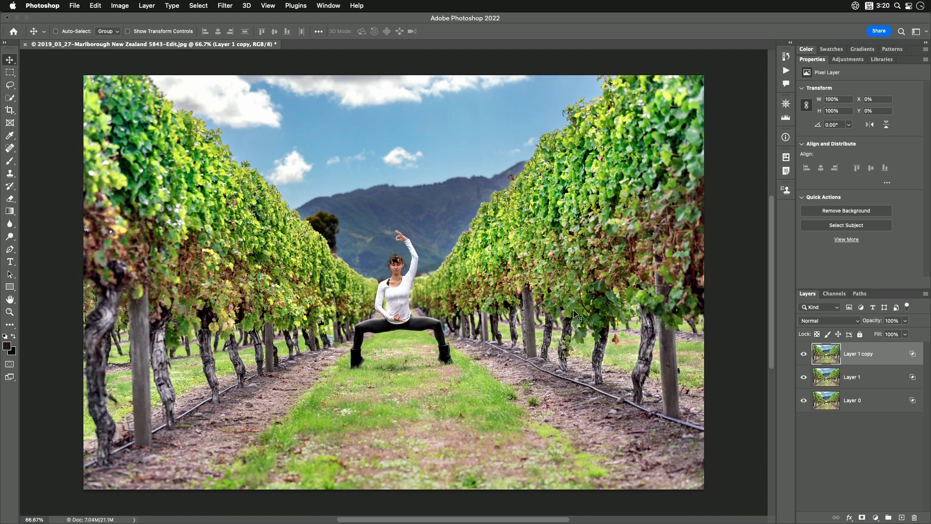
# Draw a rectangular path around the woman, about 52% wide and 60% high, and make it Layer 1 copy's vector mask
pyautogui.click(10, 287)
pyautogui.rightClick(9, 290)
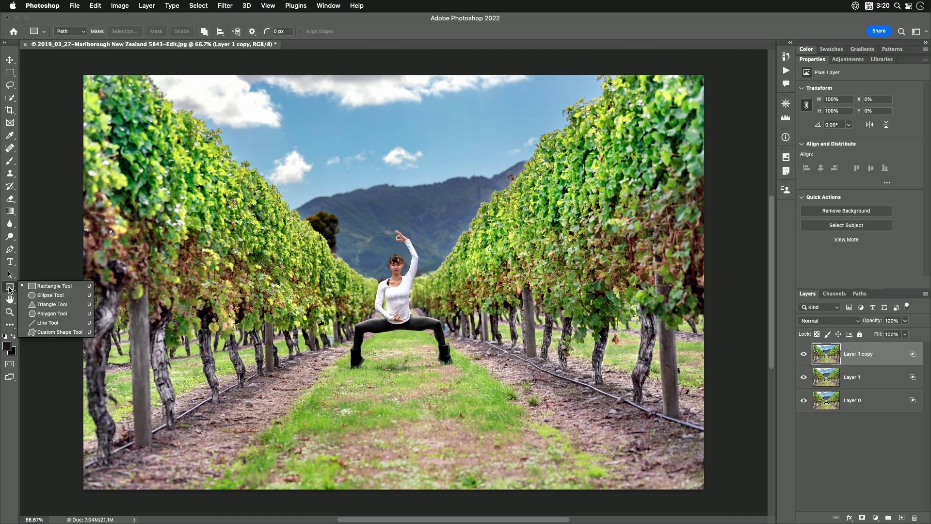
pyautogui.click(46, 288)
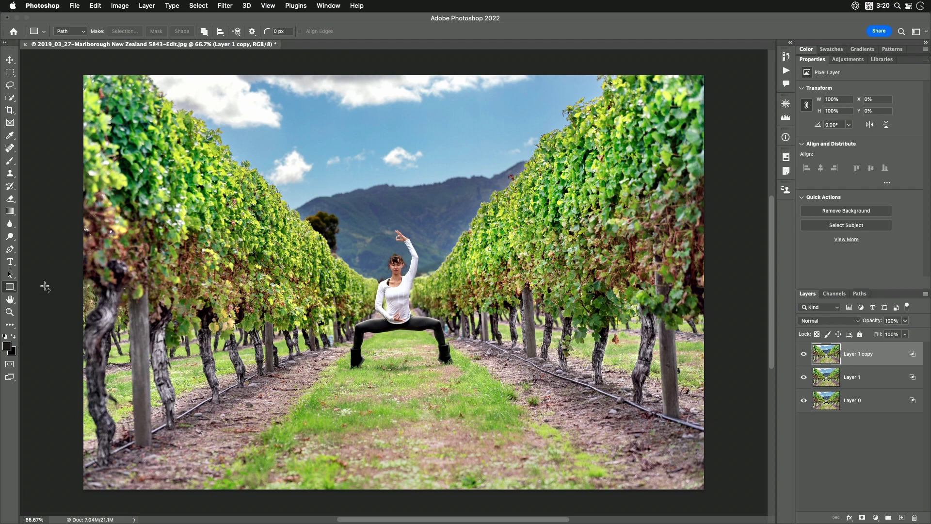
pyautogui.click(75, 34)
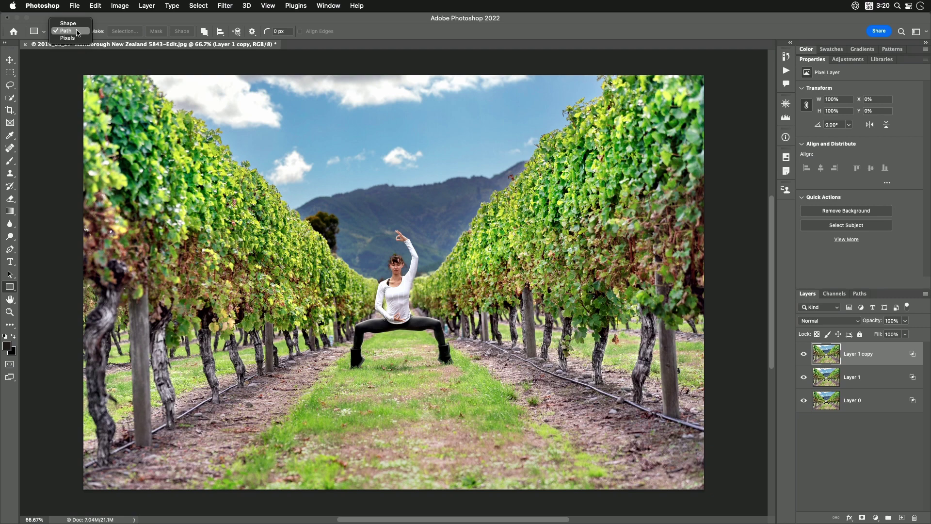
pyautogui.click(77, 32)
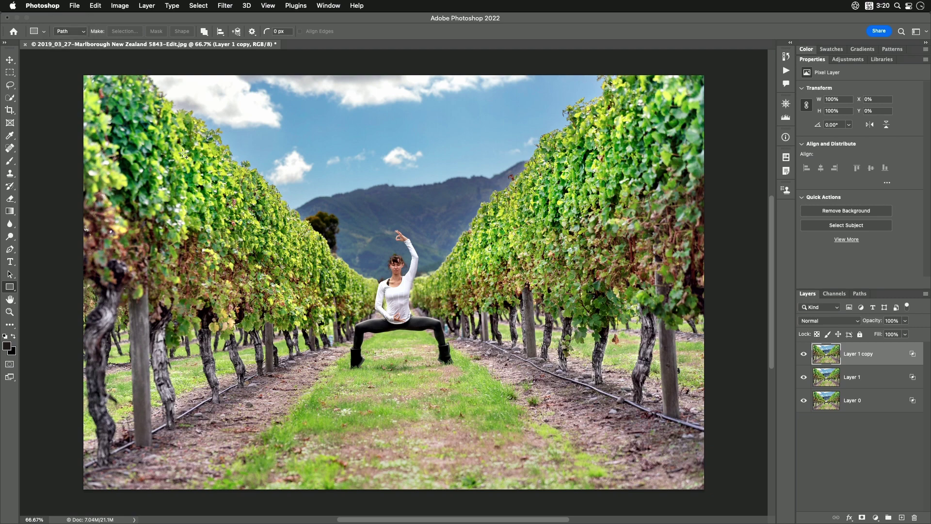
pyautogui.moveTo(177, 149); pyautogui.dragTo(498, 398)
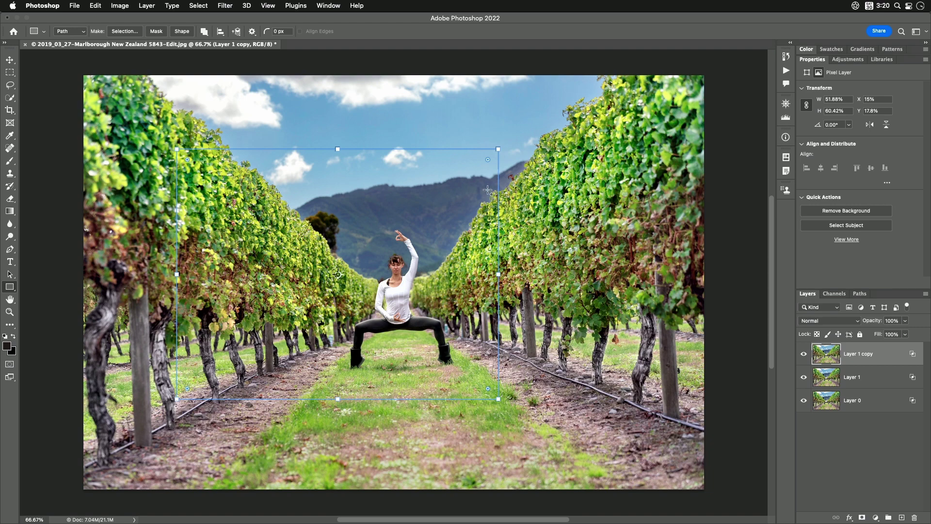
pyautogui.click(147, 6)
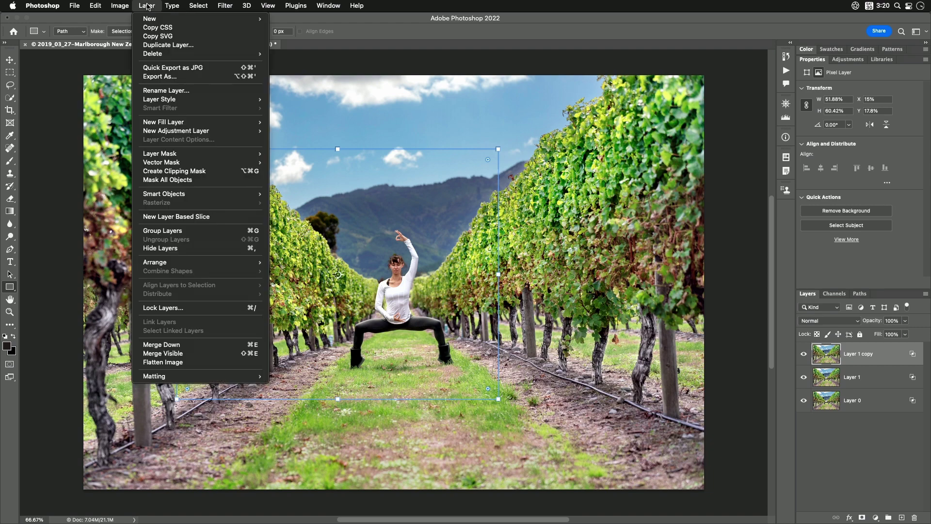
pyautogui.moveTo(174, 164)
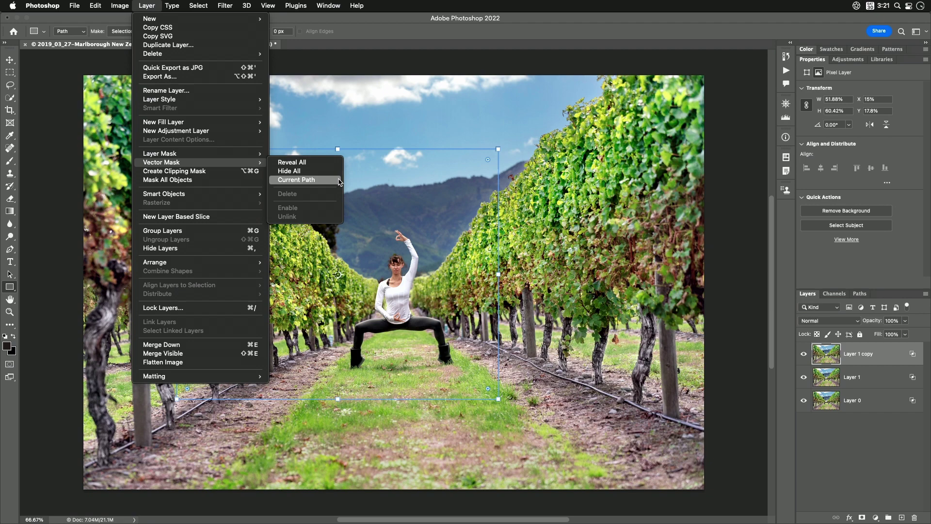
pyautogui.click(297, 179)
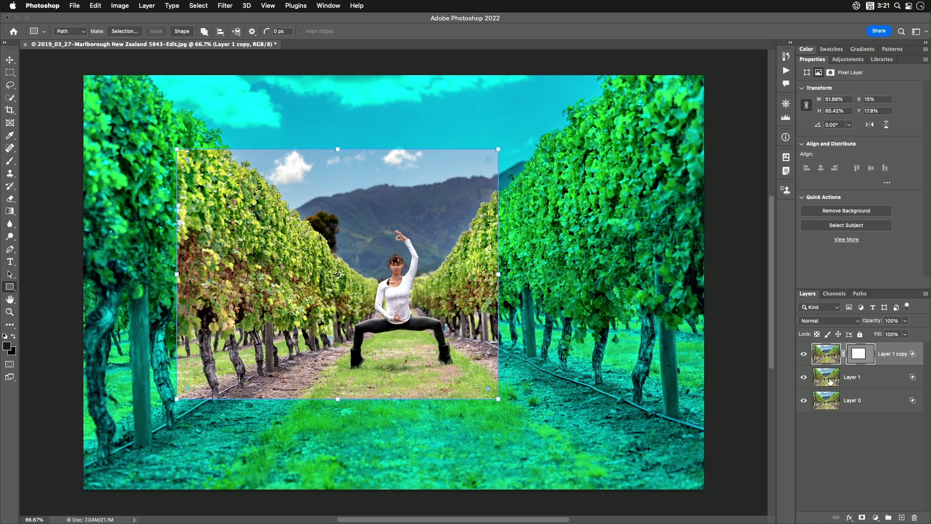
# Draw a second, overlapping rectangular path about 43% wide and 61% high on Layer 1 and make it that layer's vector mask
pyautogui.click(857, 379)
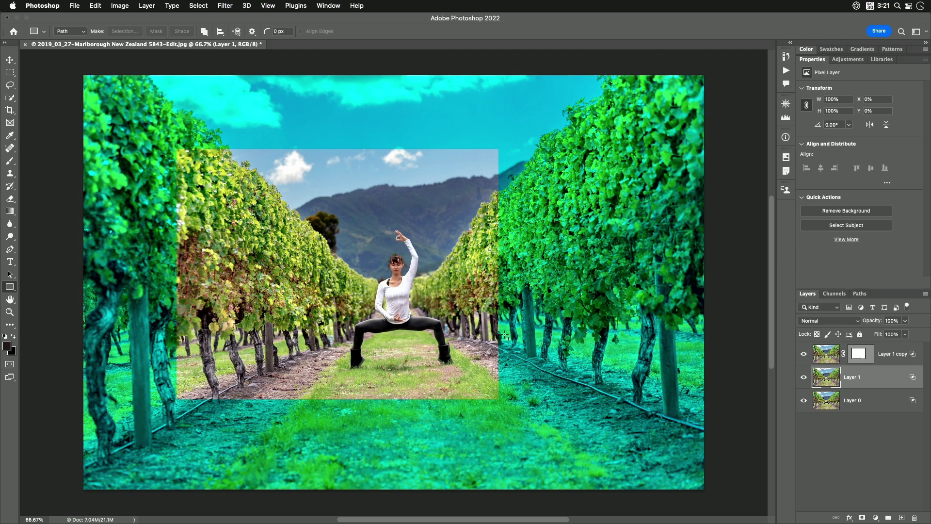
pyautogui.moveTo(306, 199); pyautogui.dragTo(575, 451)
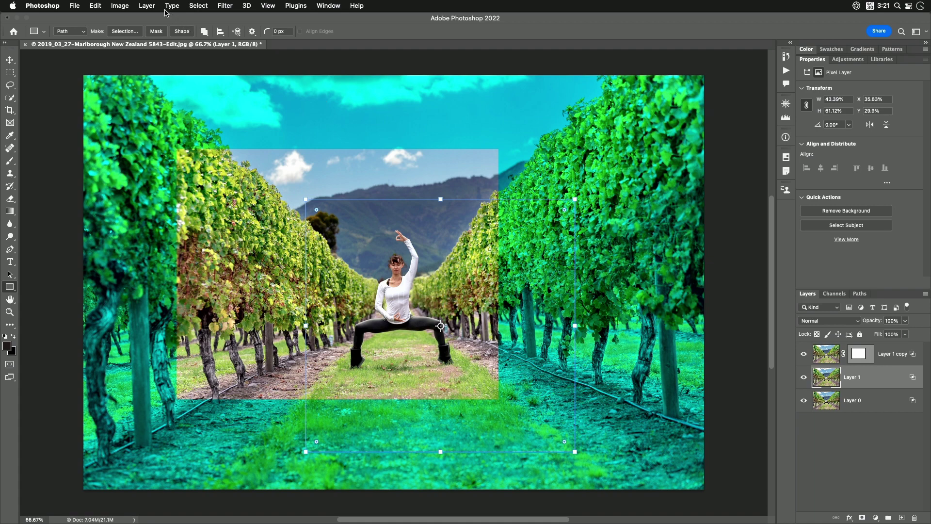
pyautogui.click(147, 5)
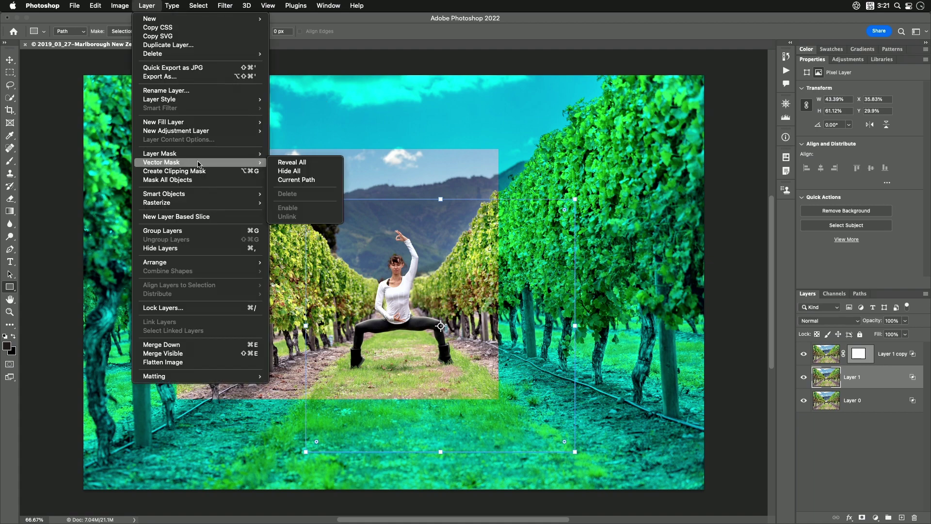
pyautogui.click(299, 180)
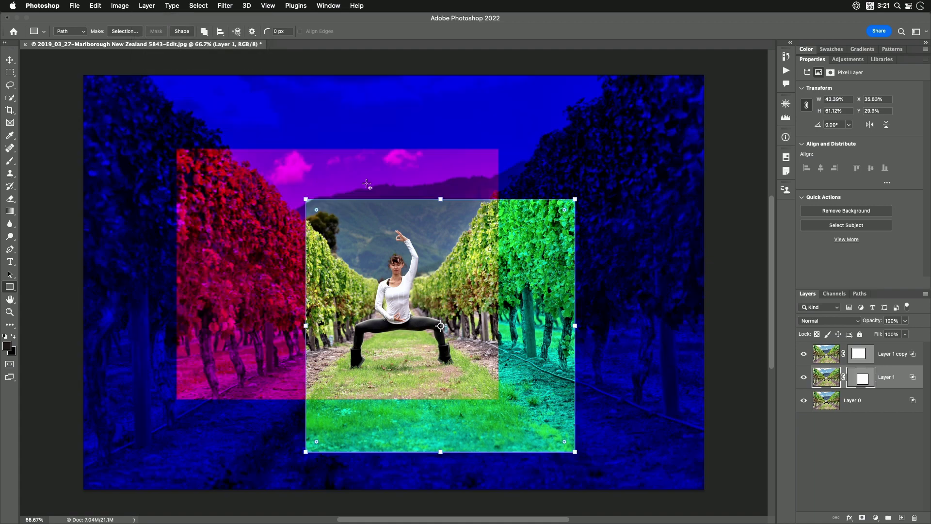
# Draw a third rectangular path around the woman on Layer 0, about 45% wide and 47% high, and make it that layer's vector mask
pyautogui.click(863, 406)
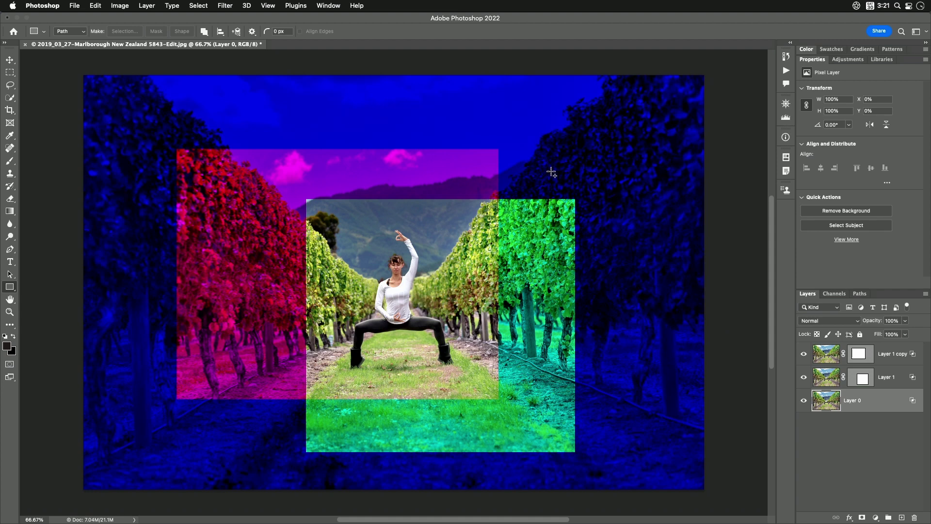
pyautogui.moveTo(551, 171); pyautogui.dragTo(274, 366)
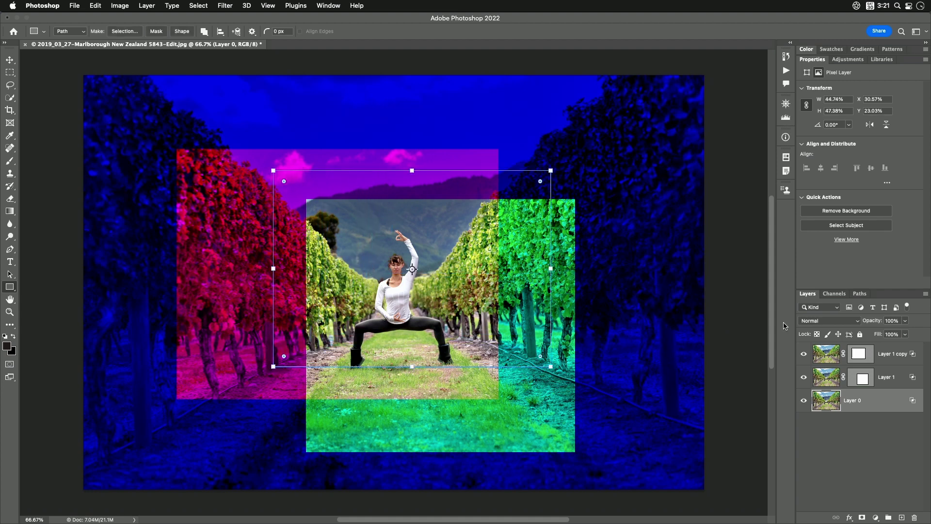
pyautogui.click(145, 6)
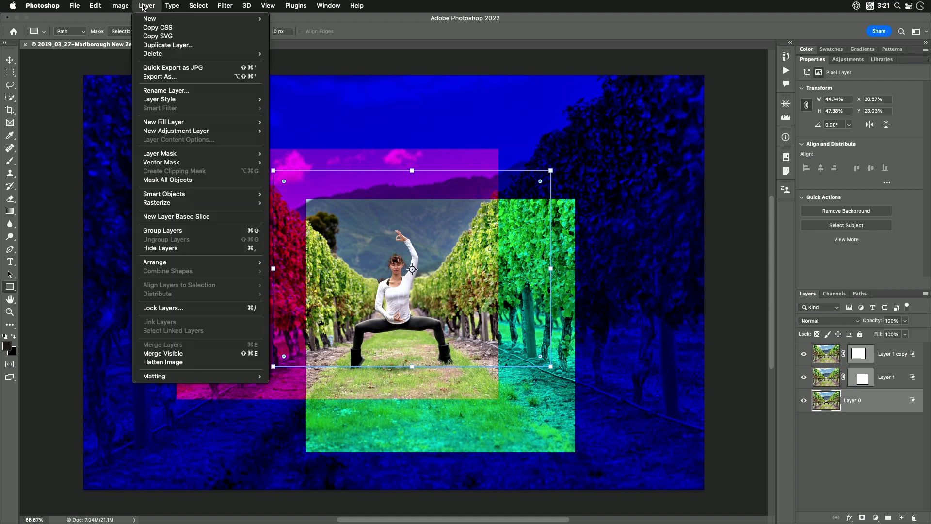
pyautogui.moveTo(185, 163)
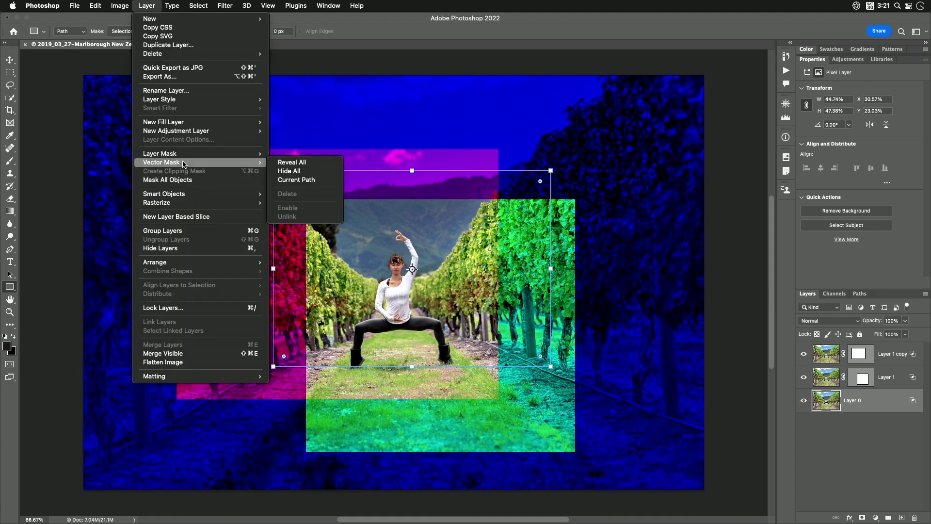
pyautogui.click(313, 181)
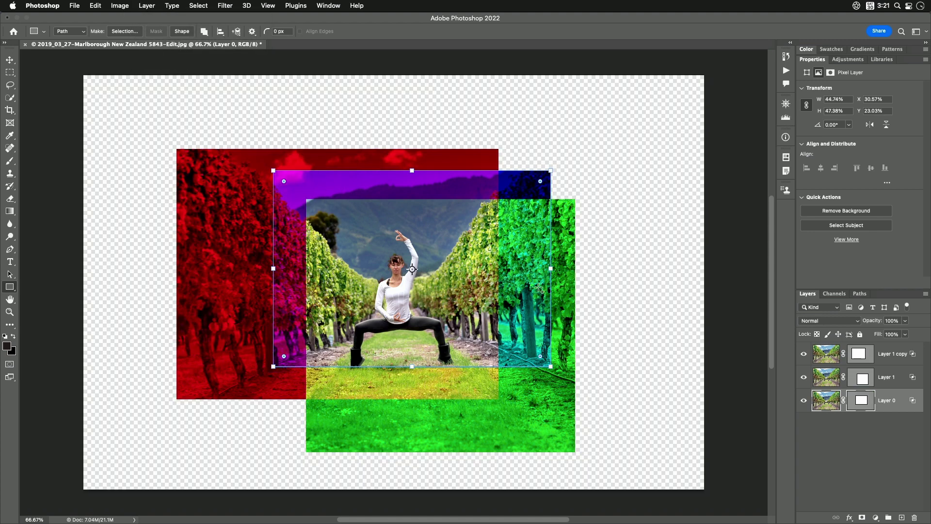
pyautogui.click(849, 440)
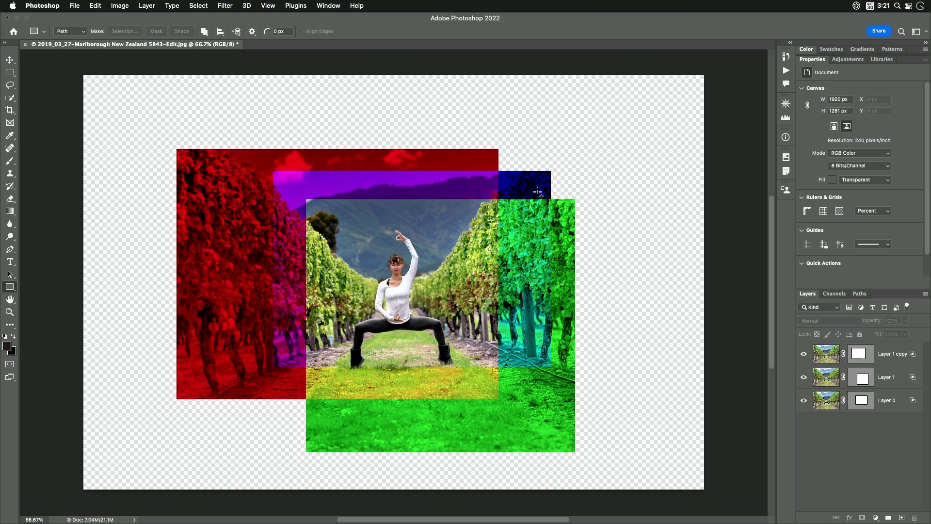
# Add a white Solid Color fill layer and move it beneath Layer 0 at the base of the layer stack
pyautogui.click(873, 519)
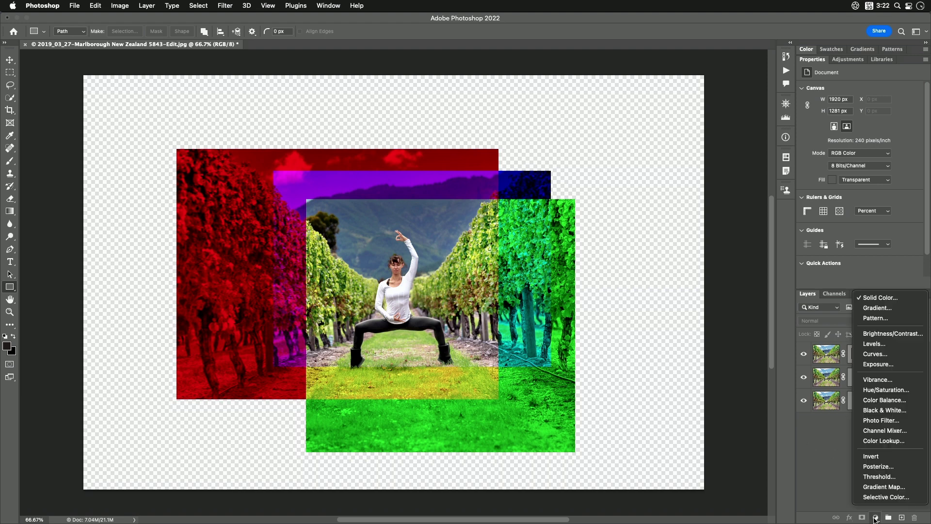
pyautogui.click(884, 303)
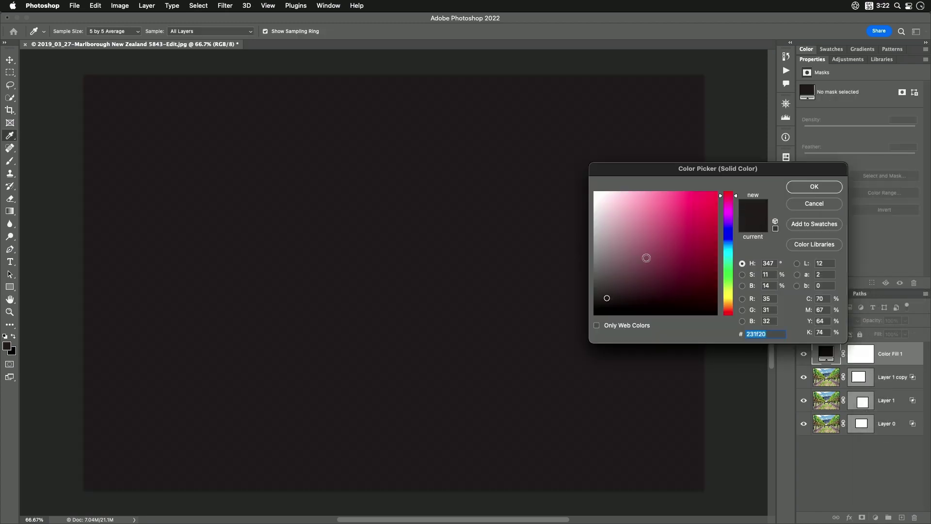
pyautogui.click(594, 192)
pyautogui.click(827, 189)
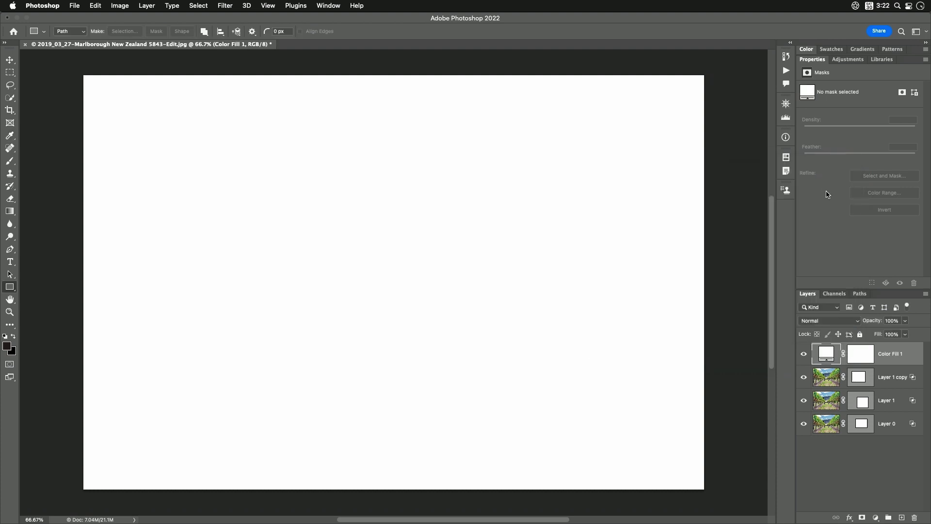
pyautogui.moveTo(826, 358); pyautogui.dragTo(851, 441)
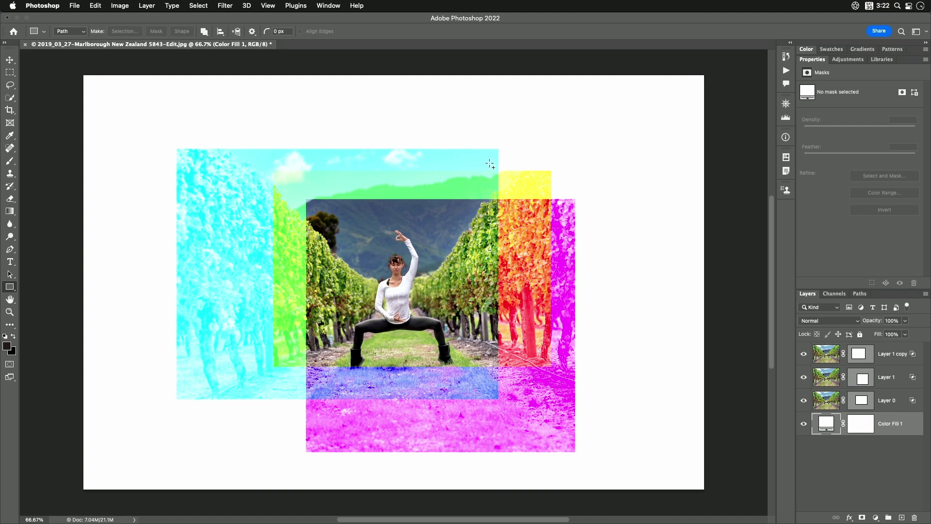
# Change the Color Fill 1 layer's colour to black (000000)
pyautogui.rightClick(827, 427)
pyautogui.press('Escape')
pyautogui.doubleClick(827, 427)
pyautogui.moveTo(636, 217); pyautogui.dragTo(868, 400)
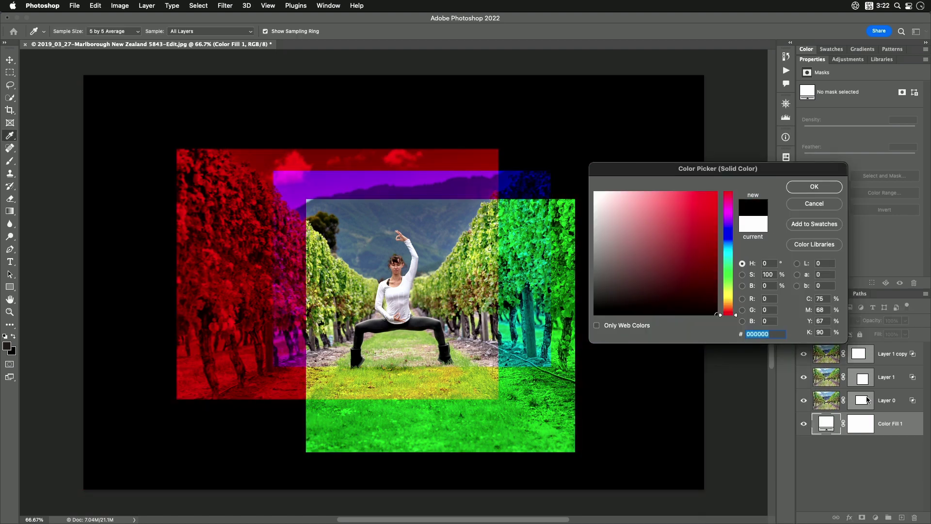
pyautogui.click(819, 188)
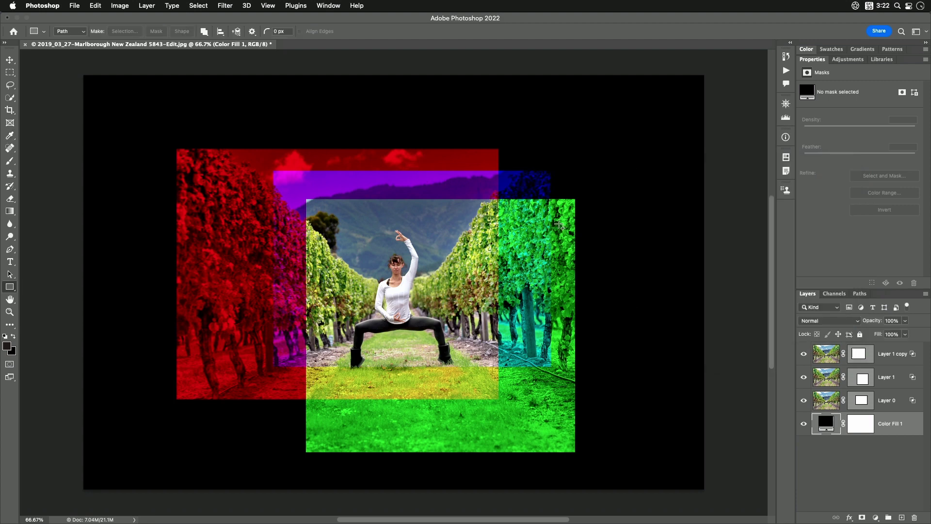
# Make Layer 0's vector mask rectangle slightly narrower and taller, and tilt it counterclockwise
pyautogui.click(860, 401)
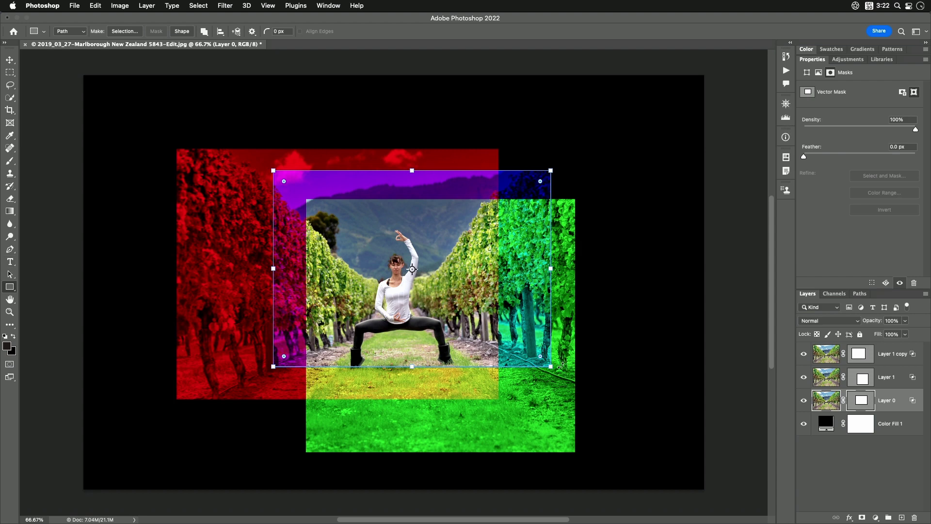
pyautogui.moveTo(551, 366); pyautogui.dragTo(522, 385)
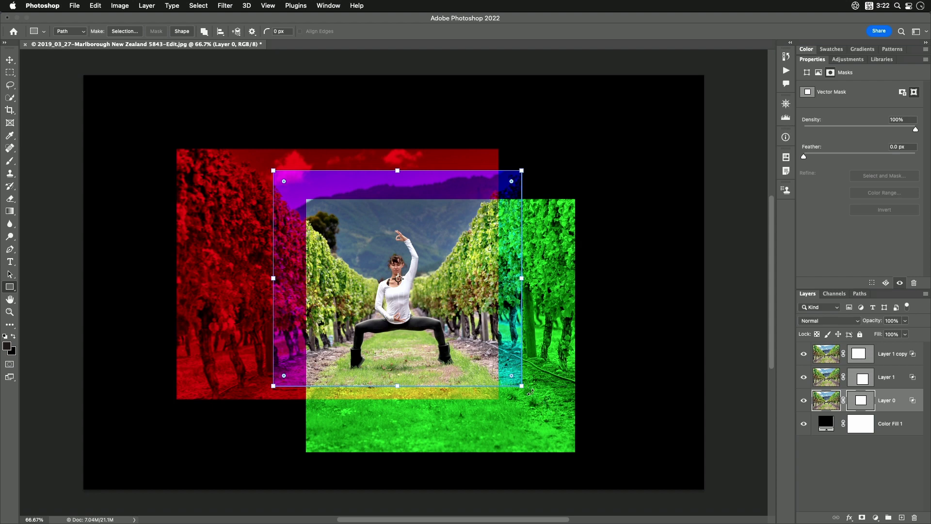
pyautogui.moveTo(531, 392); pyautogui.dragTo(547, 358)
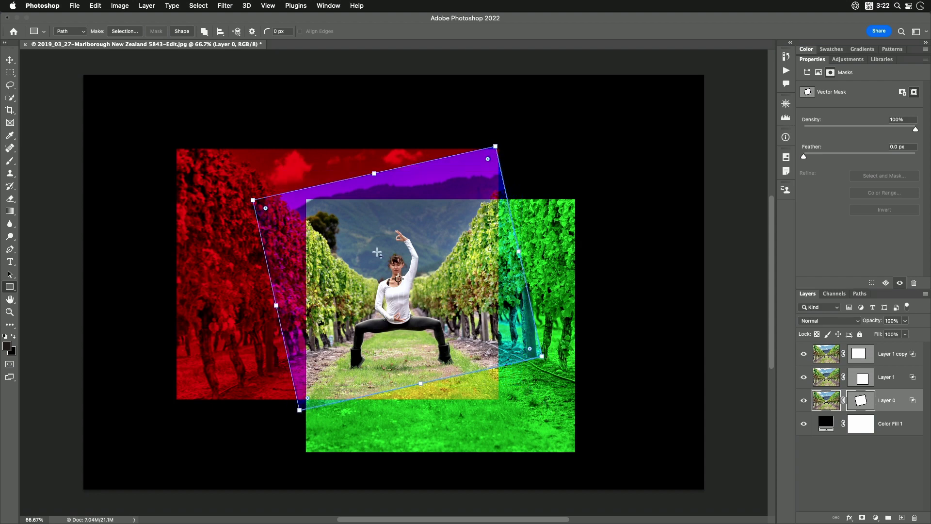
# Make Layer 1's vector mask rectangle slightly narrower and taller, and tilt it clockwise
pyautogui.click(864, 377)
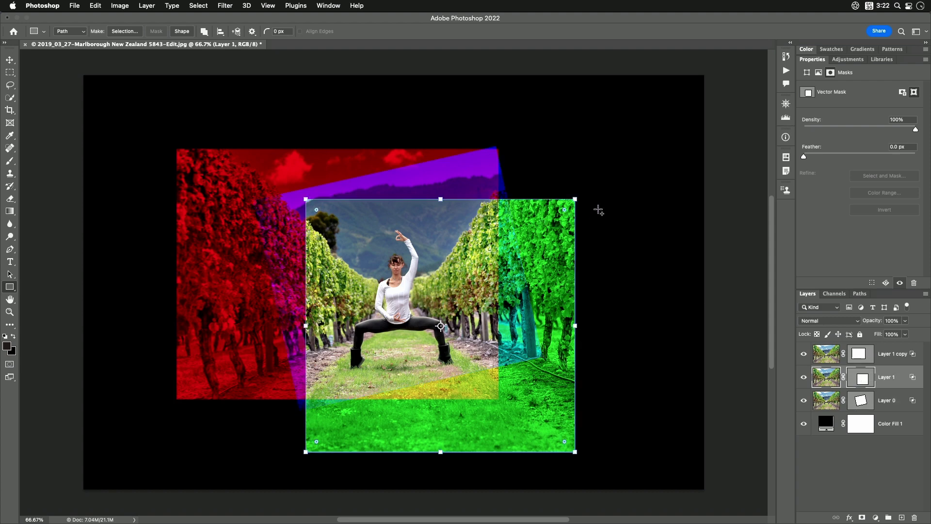
pyautogui.moveTo(575, 198)
pyautogui.mouseDown()
pyautogui.moveTo(621, 176)
pyautogui.moveTo(575, 200)
pyautogui.moveTo(562, 188)
pyautogui.mouseUp()
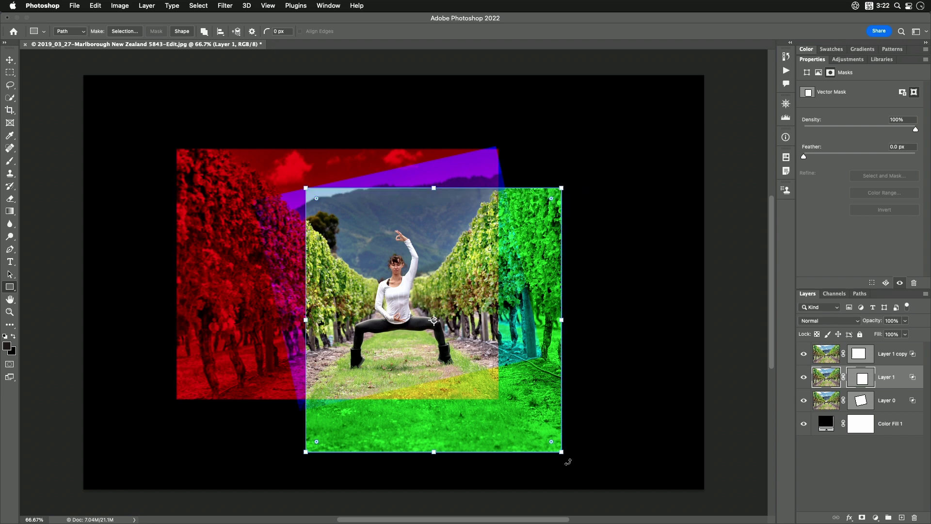
pyautogui.moveTo(568, 462); pyautogui.dragTo(533, 489)
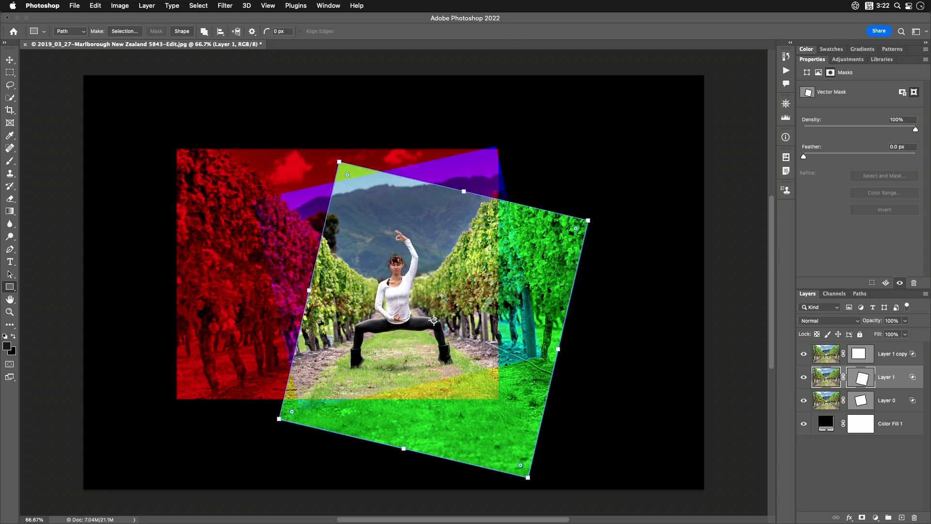
pyautogui.press('Return')
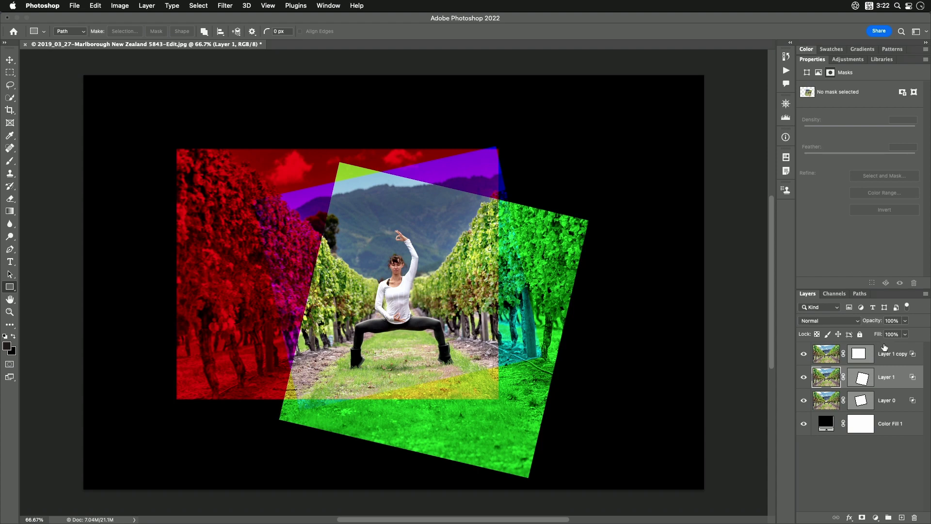
# Narrow Layer 1 copy's vector mask rectangle slightly and tilt it clockwise, undoing any stray rectangle drawn beside it
pyautogui.click(861, 357)
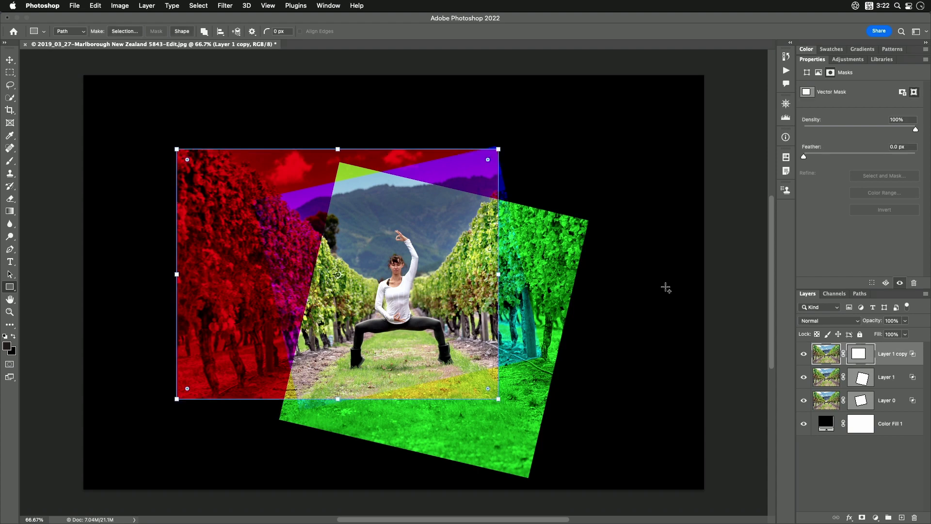
pyautogui.moveTo(176, 147)
pyautogui.mouseDown()
pyautogui.moveTo(200, 149)
pyautogui.moveTo(175, 145)
pyautogui.moveTo(178, 138)
pyautogui.moveTo(170, 146)
pyautogui.mouseUp()
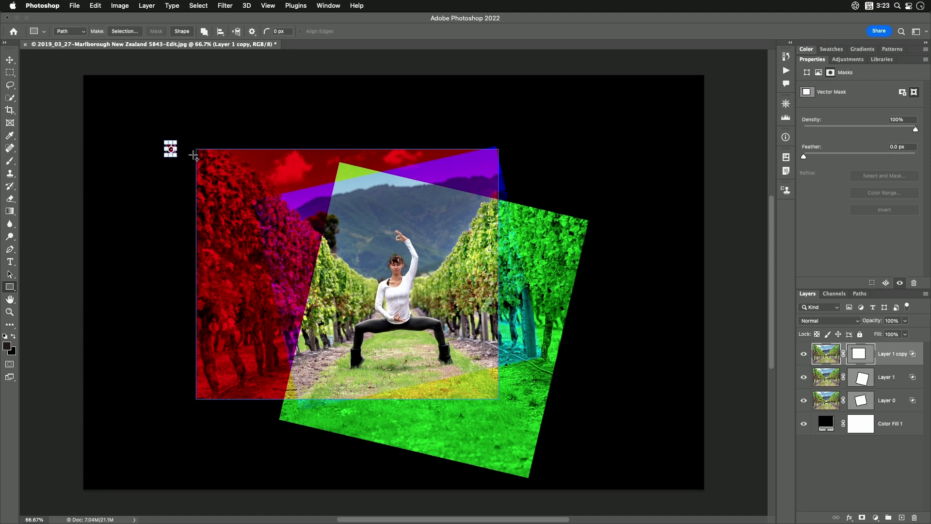
pyautogui.hotkey('ctrl', 'z')
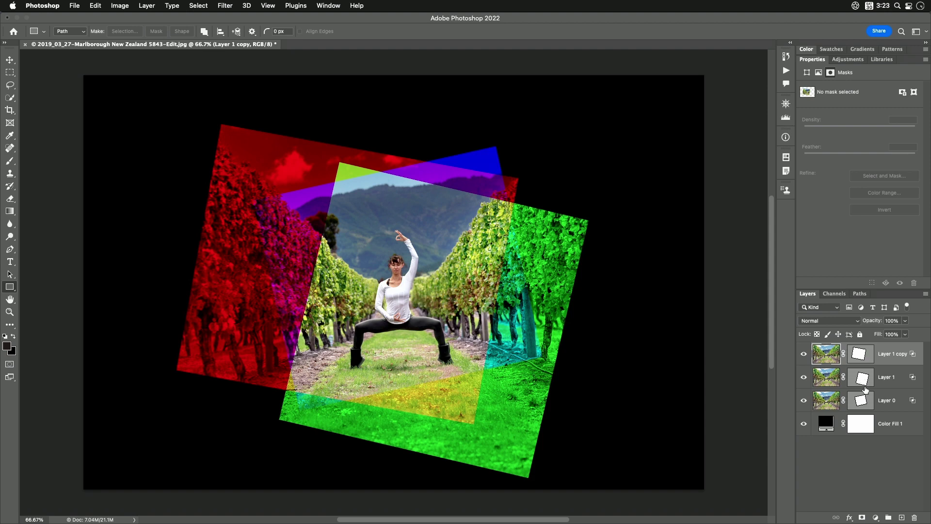
# Mask Color Fill 1 outside the combined outline of the three vector masks, using an inverted selection, and deselect
pyautogui.moveTo(874, 404); pyautogui.dragTo(860, 375)
pyautogui.click(863, 426)
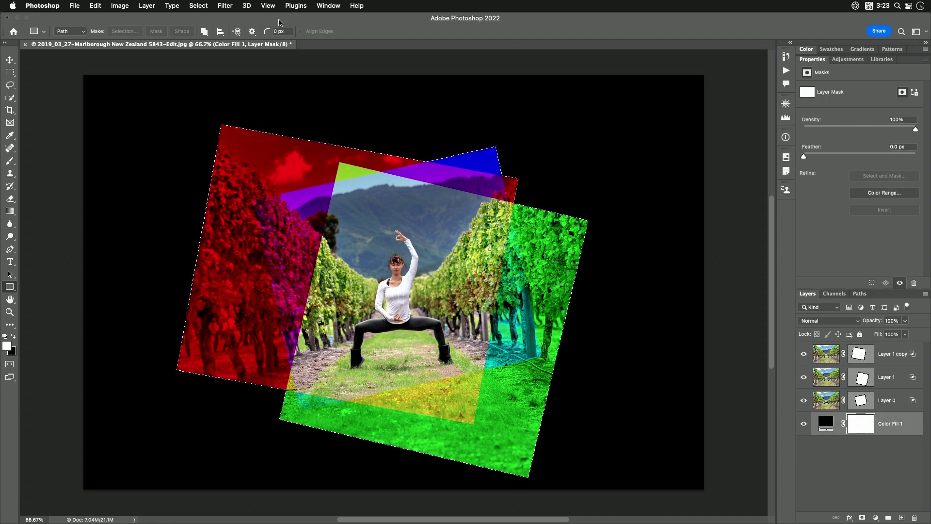
pyautogui.click(196, 5)
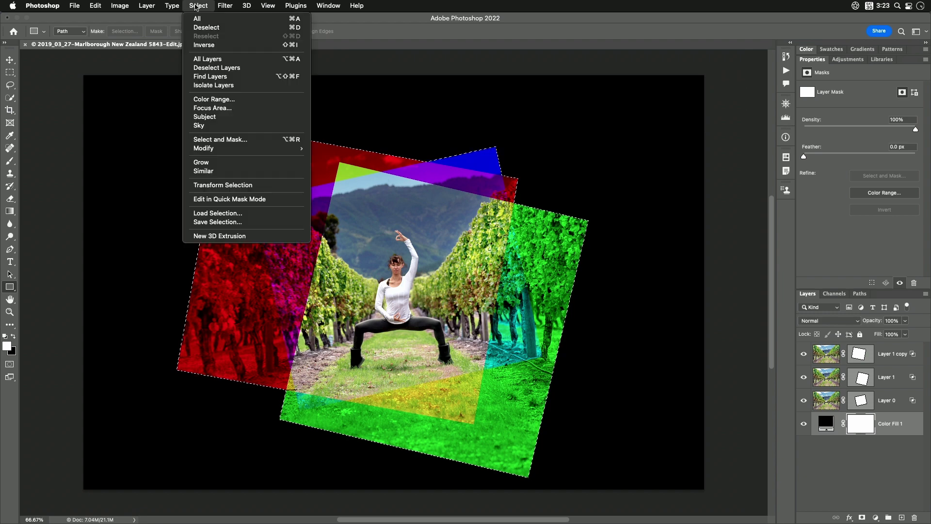
pyautogui.click(204, 46)
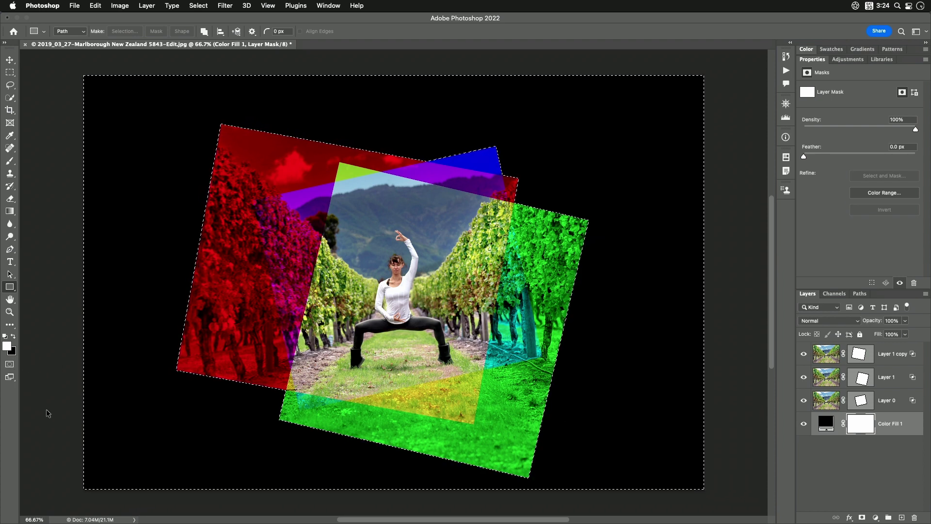
pyautogui.press('Delete')
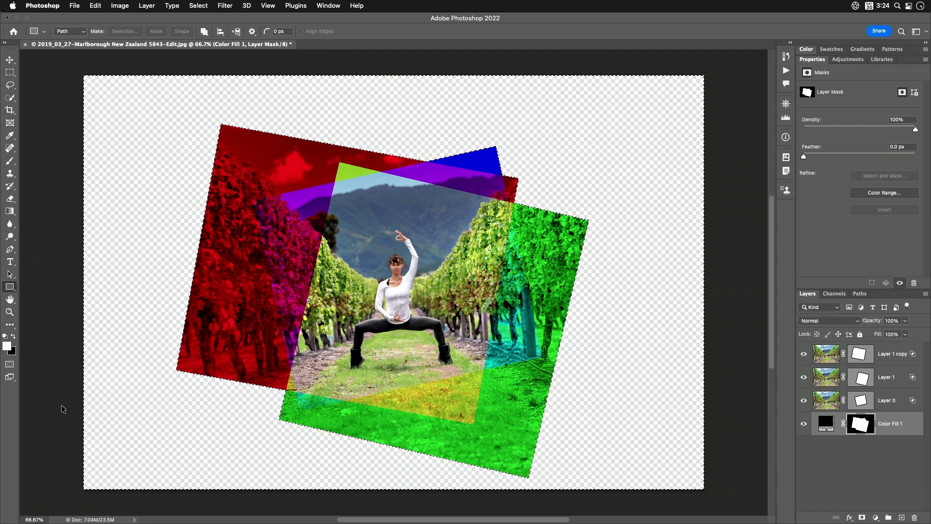
pyautogui.hotkey('ctrl', 'd')
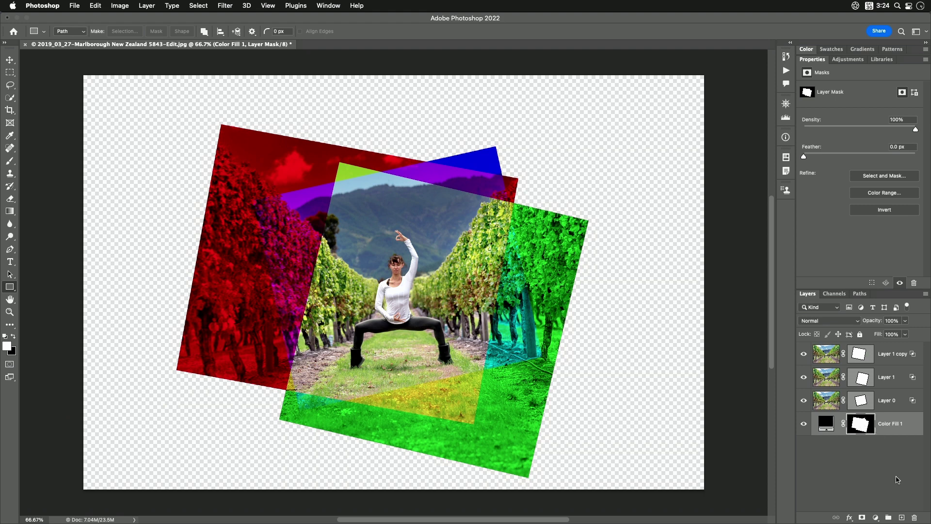
# Add a second Solid Color fill layer in white and move it beneath Color Fill 1
pyautogui.click(876, 517)
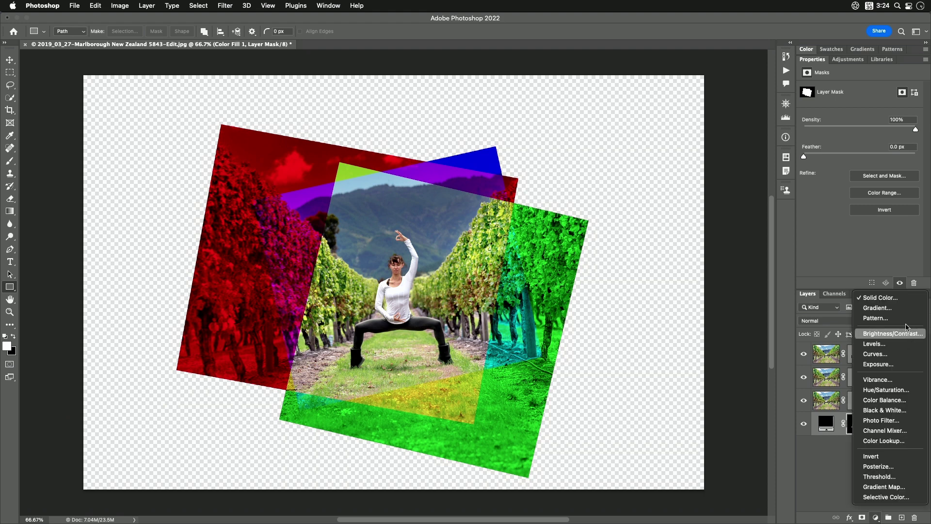
pyautogui.click(901, 298)
pyautogui.click(692, 241)
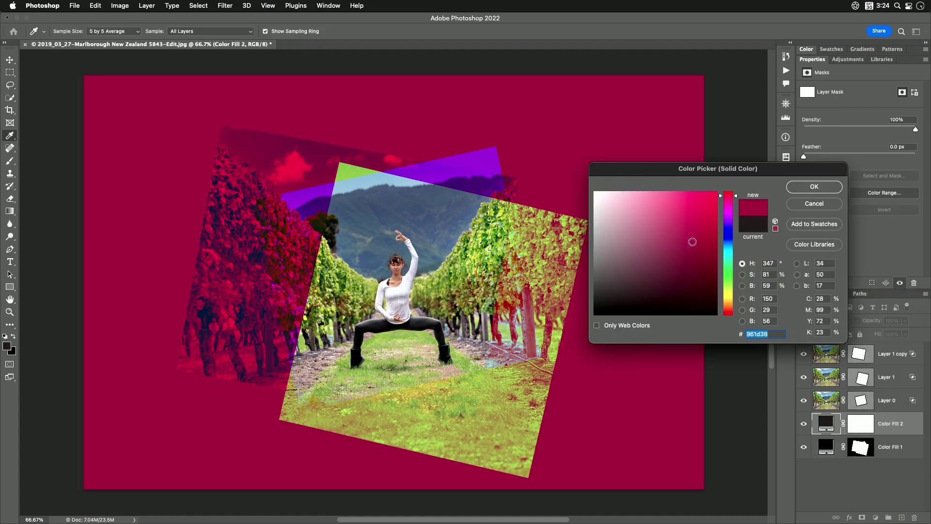
pyautogui.moveTo(693, 241); pyautogui.dragTo(506, 127)
pyautogui.click(813, 187)
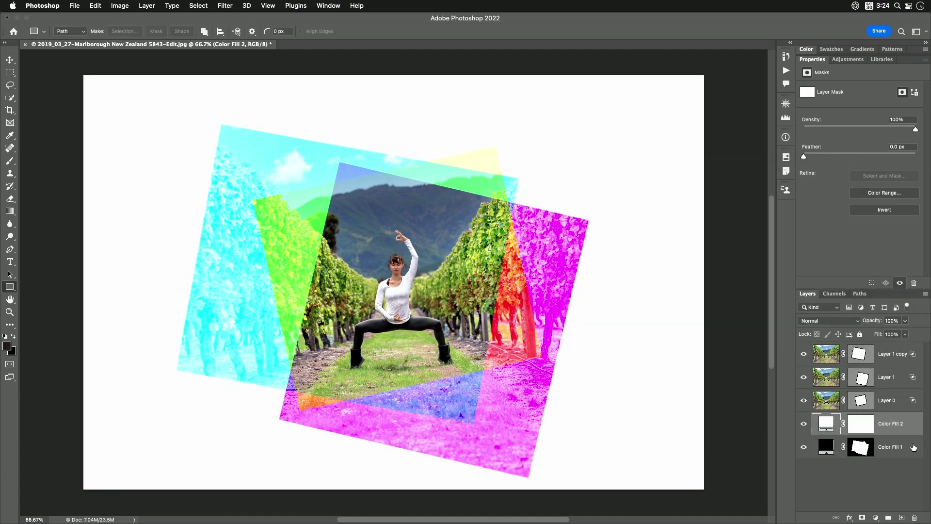
pyautogui.moveTo(896, 431); pyautogui.dragTo(896, 463)
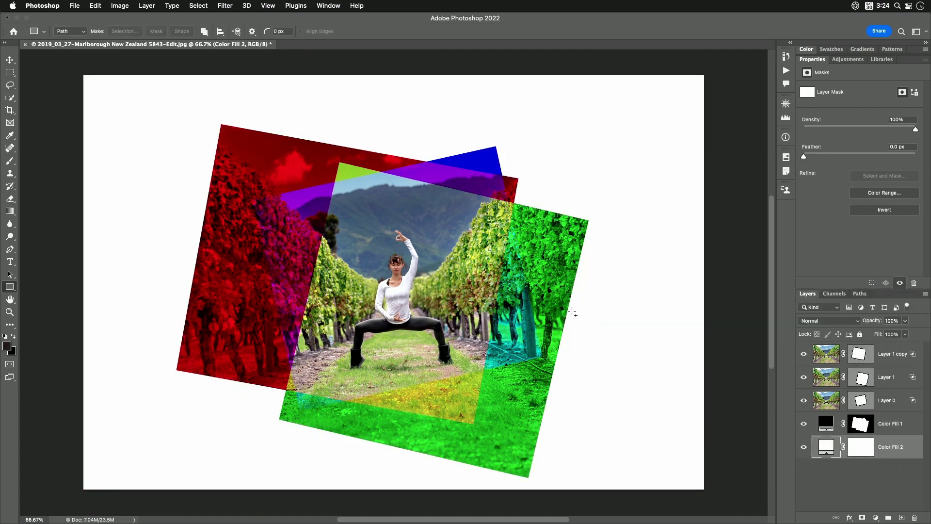